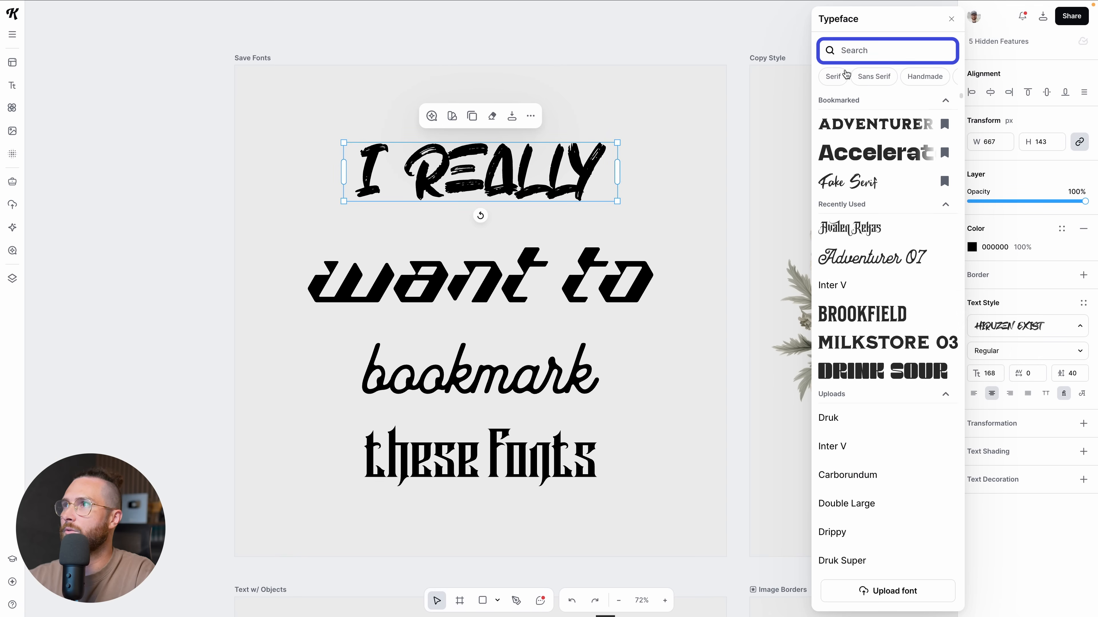
Step: Find the Hiruzen Exist font by searching for "hir", bookmark it and clear the search
type("hir")
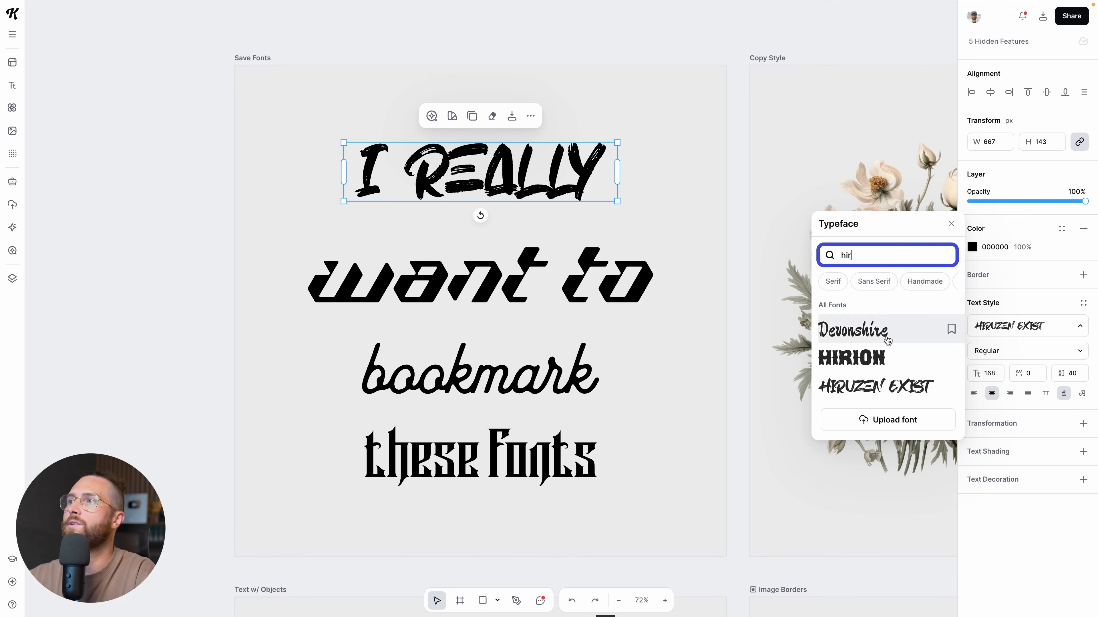
left_click(912, 389)
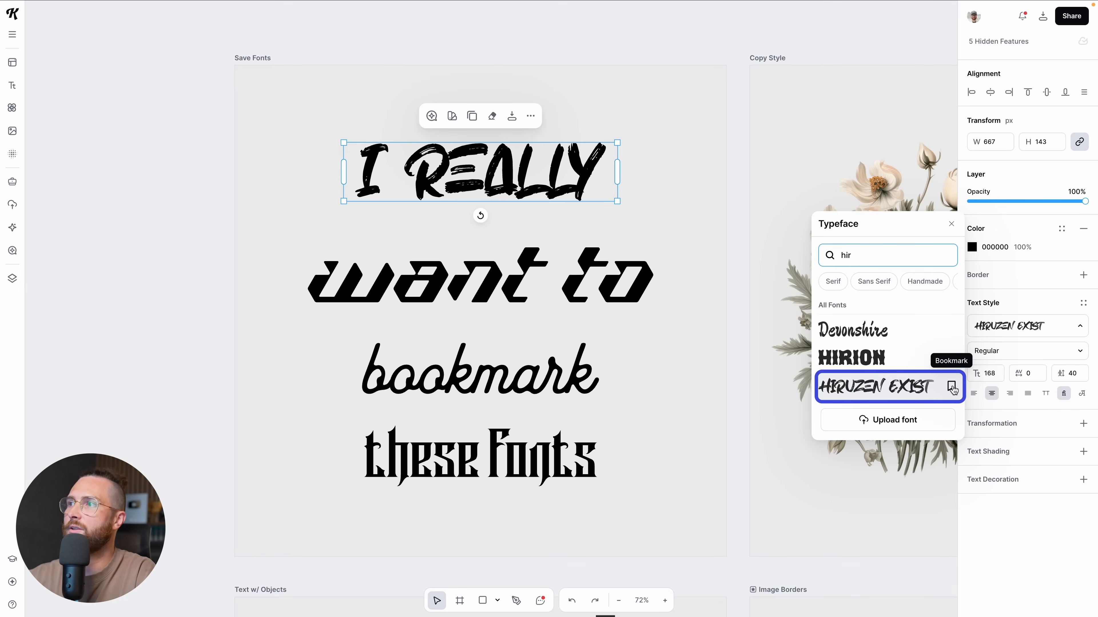
left_click(952, 387)
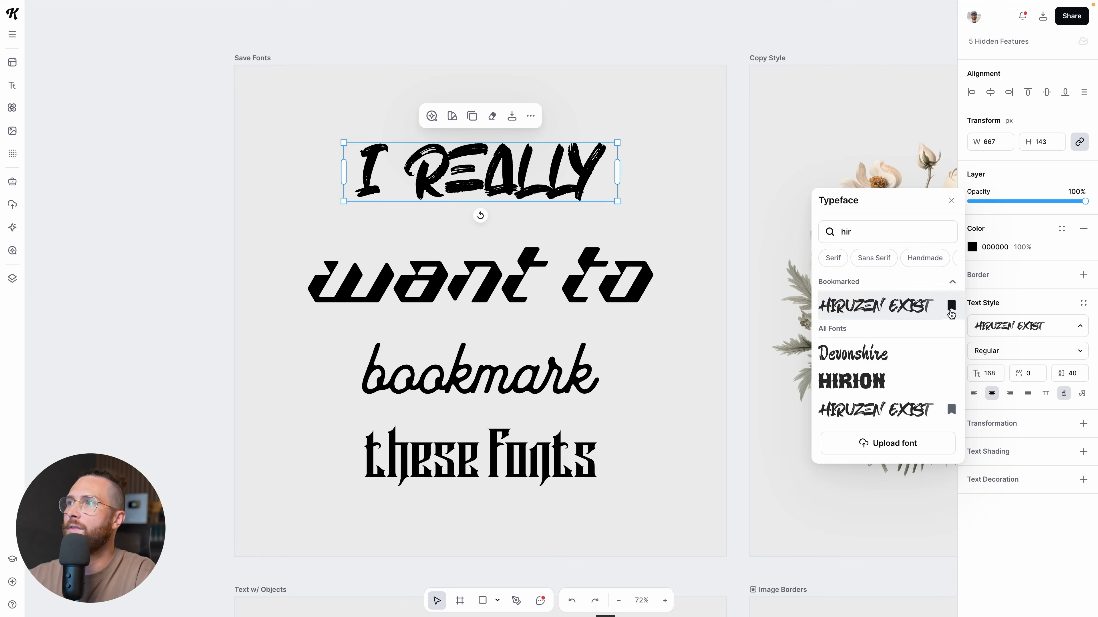
left_click(904, 235)
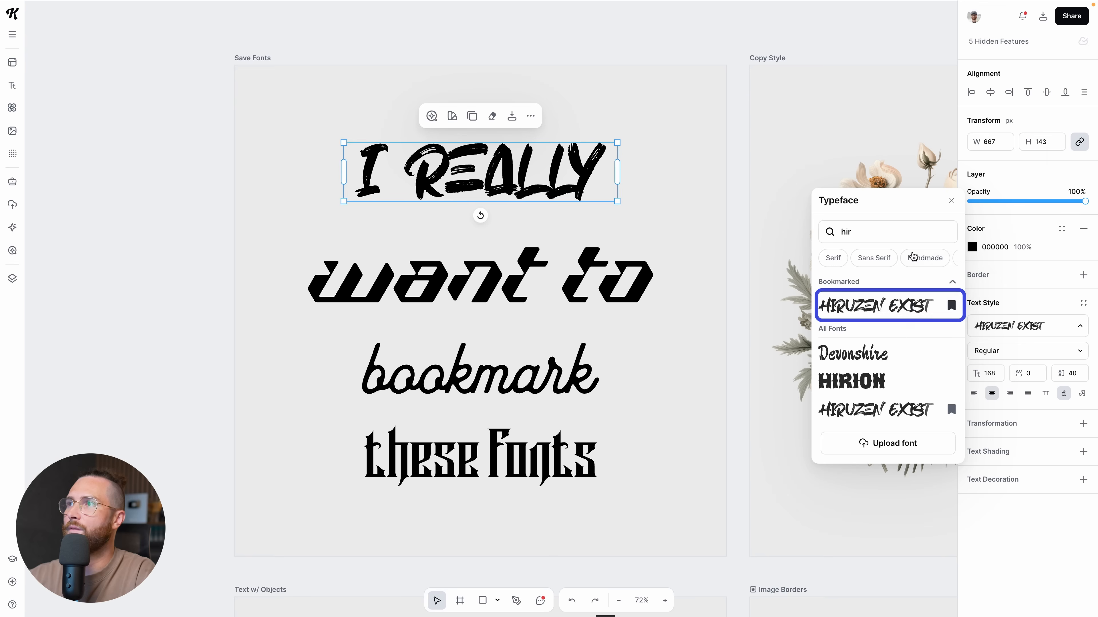
key("BackSpace")
key("BackSpace")
key("BackSpace")
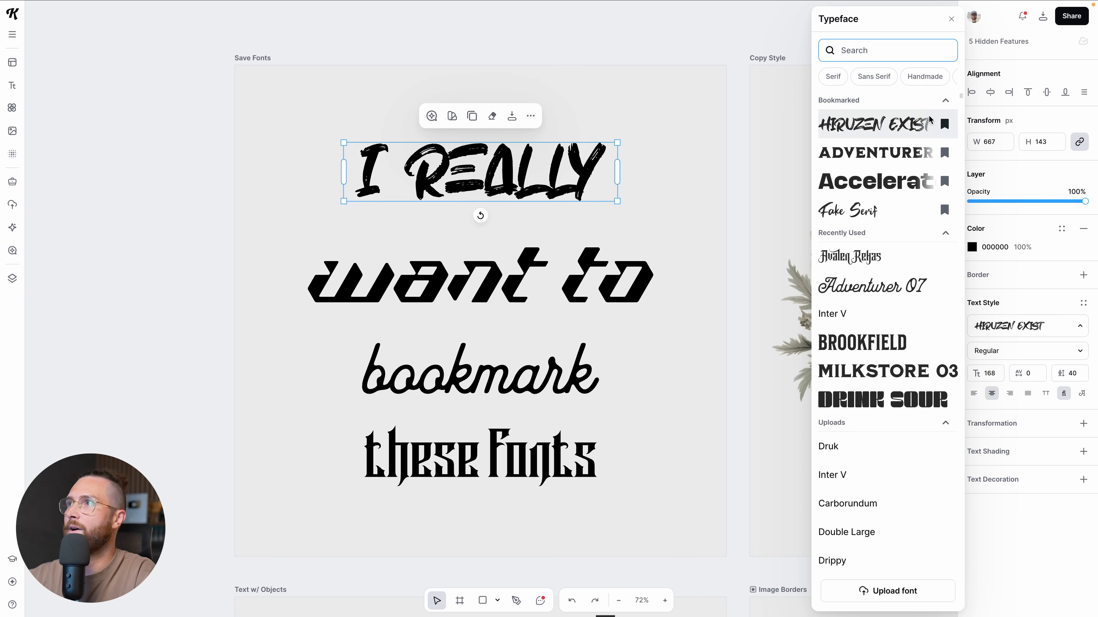
Step: Collapse the Bookmarked, Recently Used and Uploads font groups and expand Bookmarked again
left_click(945, 101)
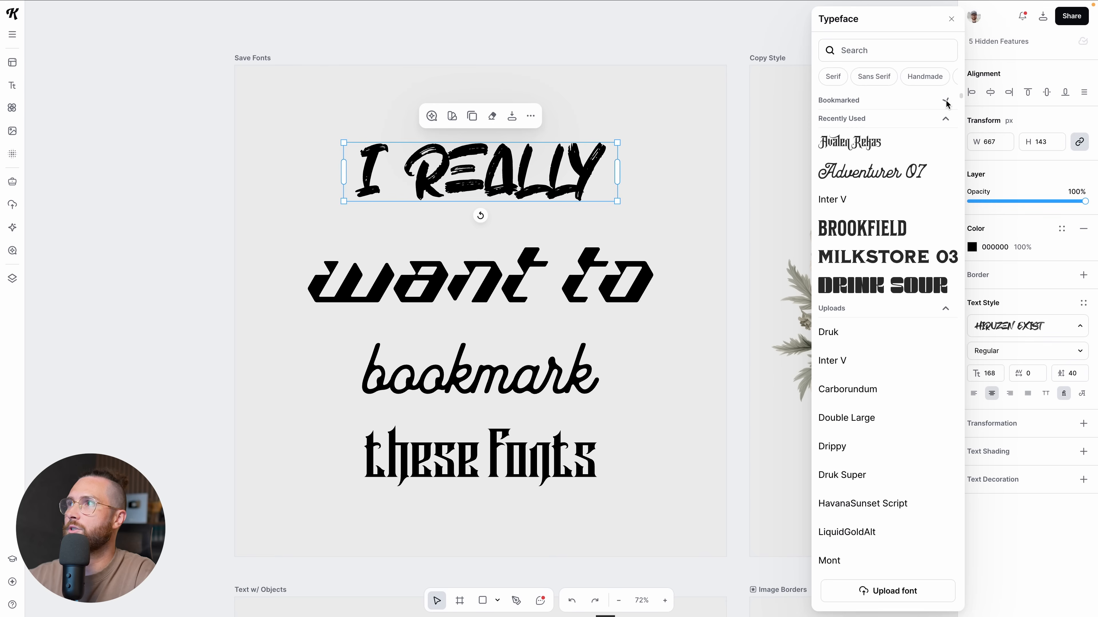
left_click(945, 119)
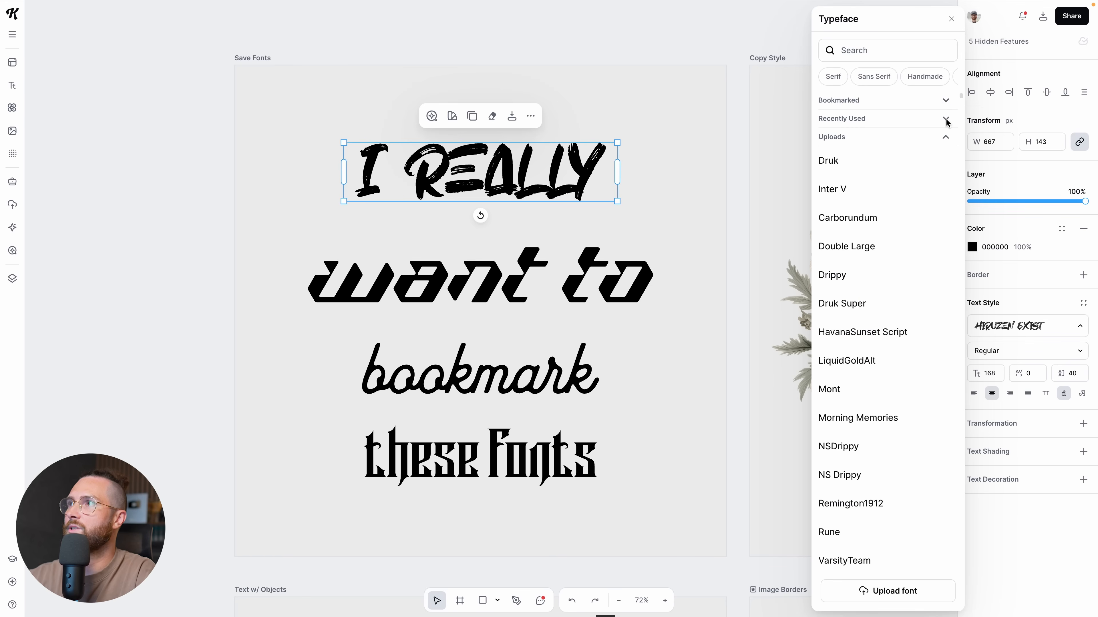
left_click(946, 138)
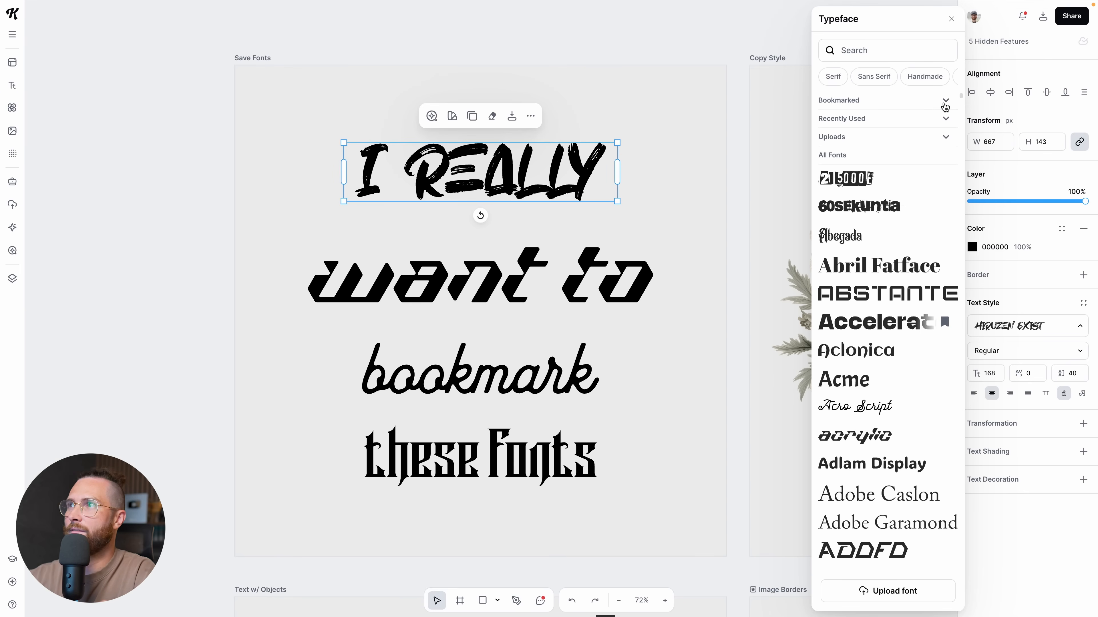
left_click(945, 101)
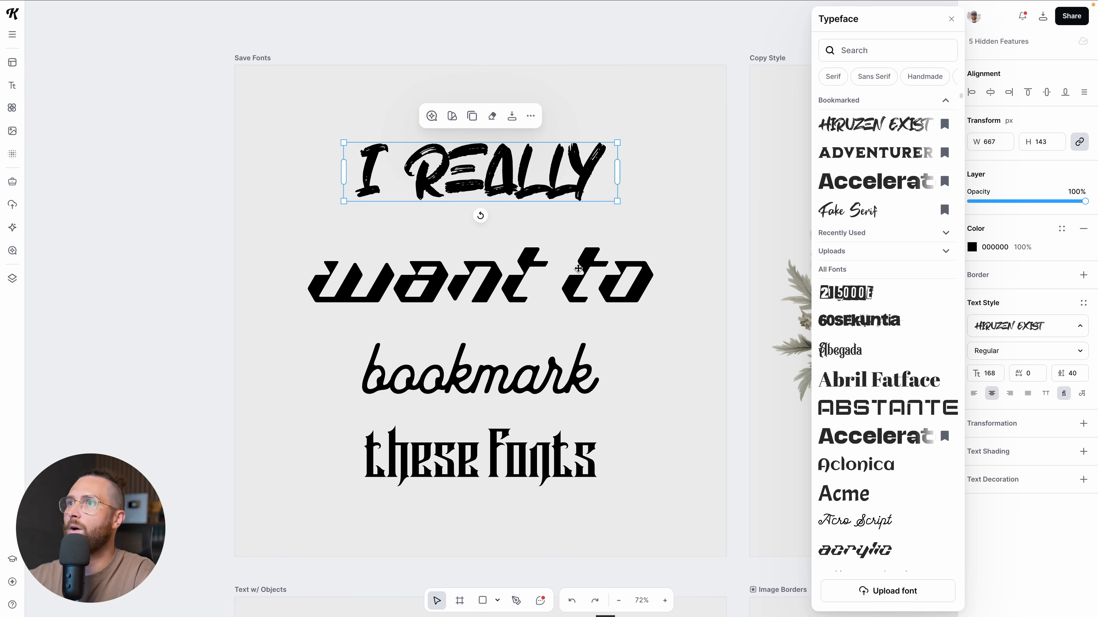
Step: Bookmark the acrylic font used by the "want to" text, finding it by searching for "acr"
left_click(578, 268)
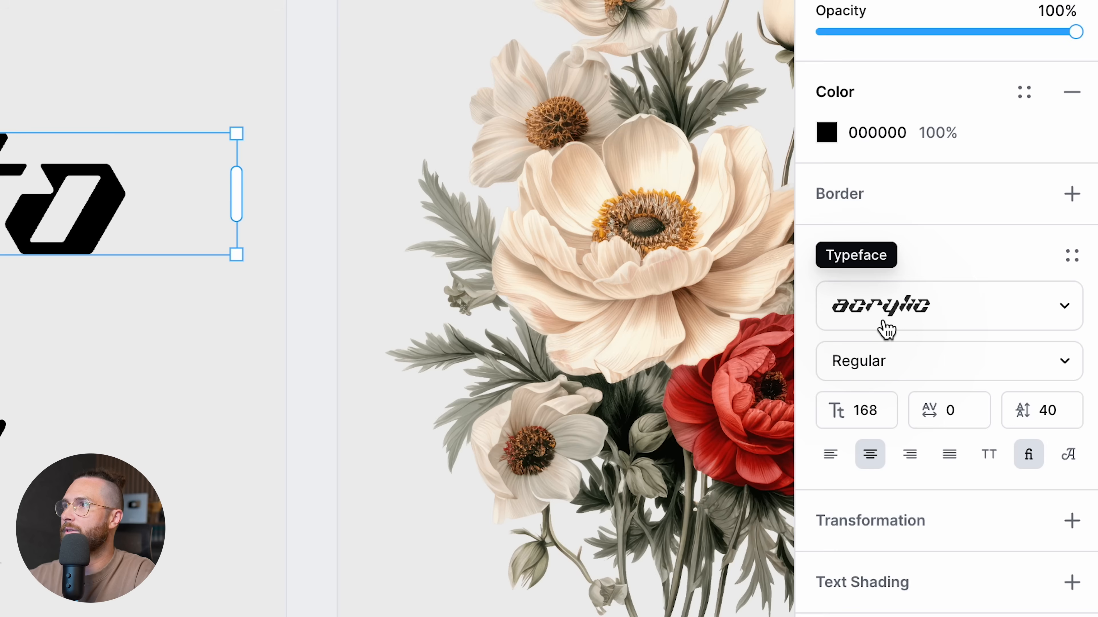
left_click(886, 330)
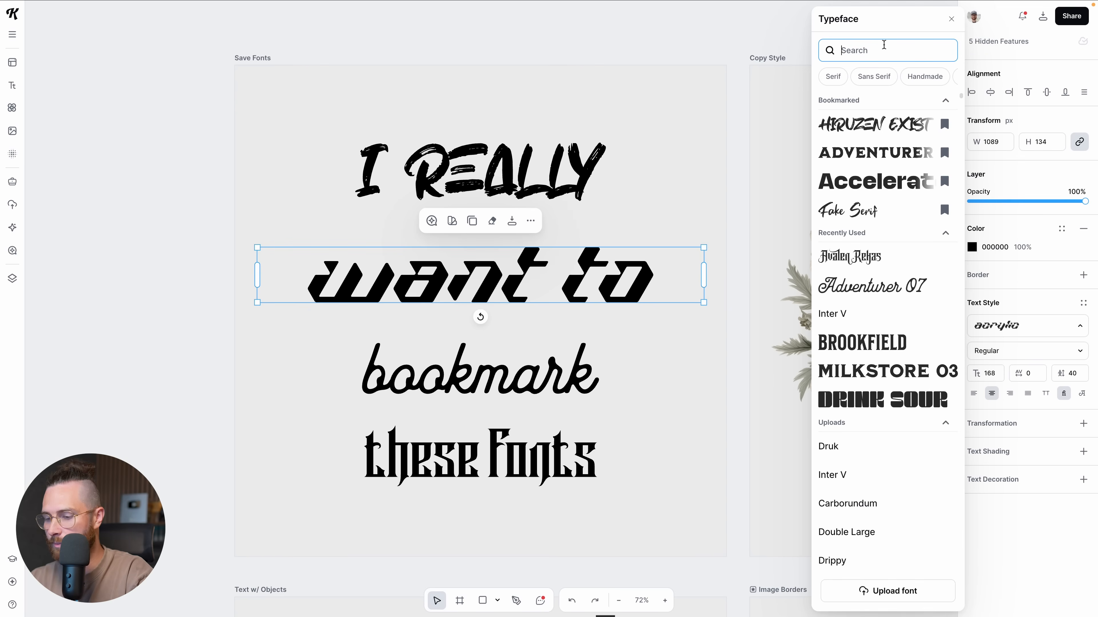
type("acr")
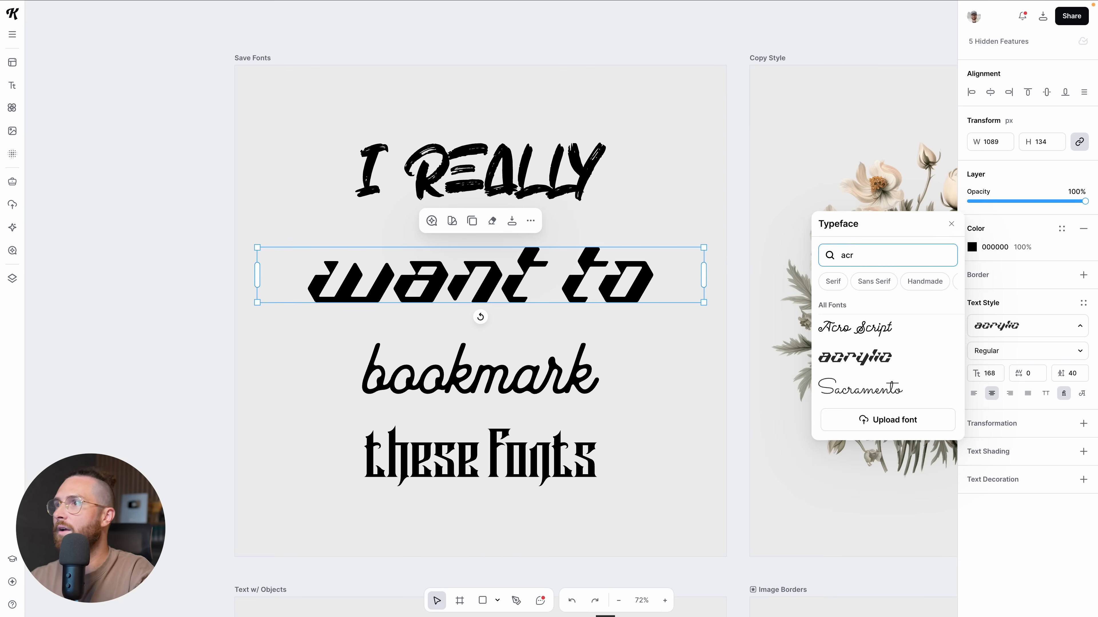
mouse_move(901, 366)
left_click(950, 359)
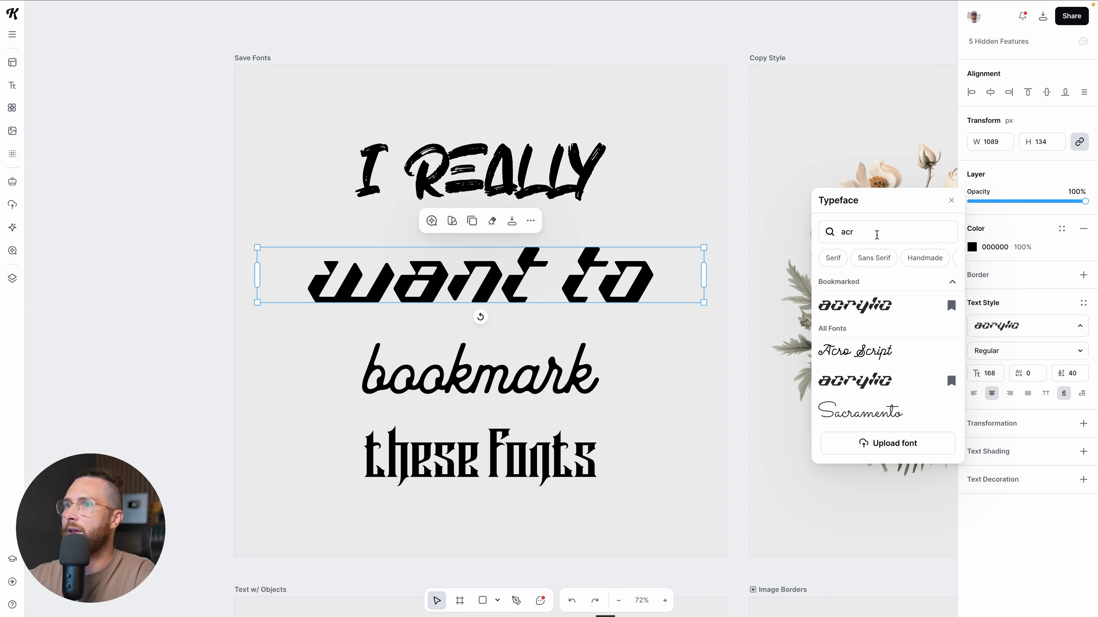
Step: Bookmark the Adventurer 07 font used by the "bookmark" text
left_click(586, 382)
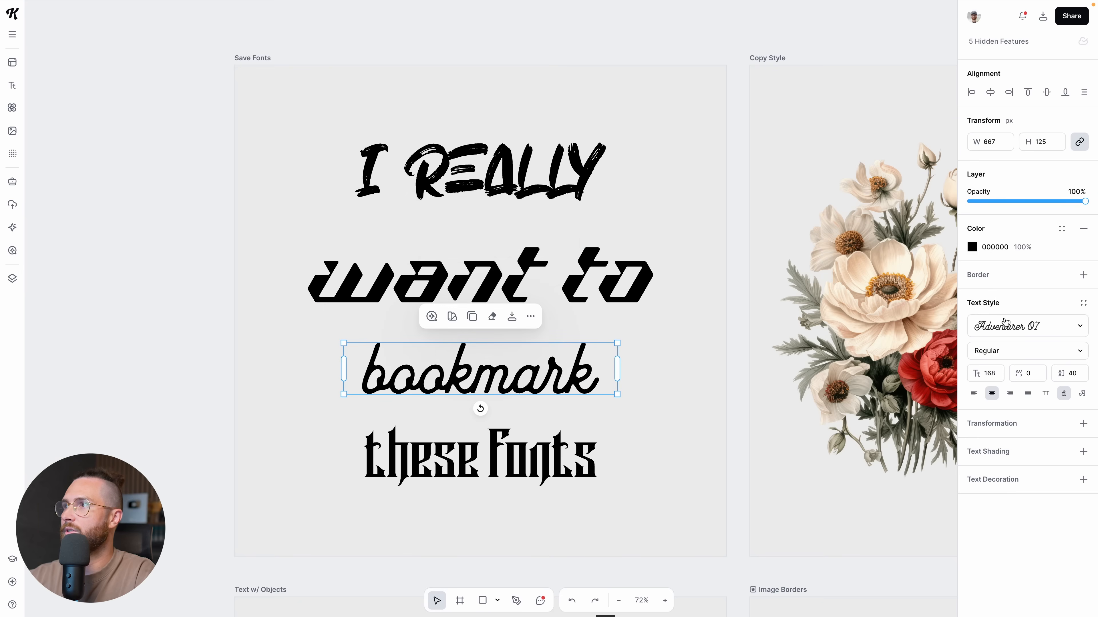
left_click(1029, 327)
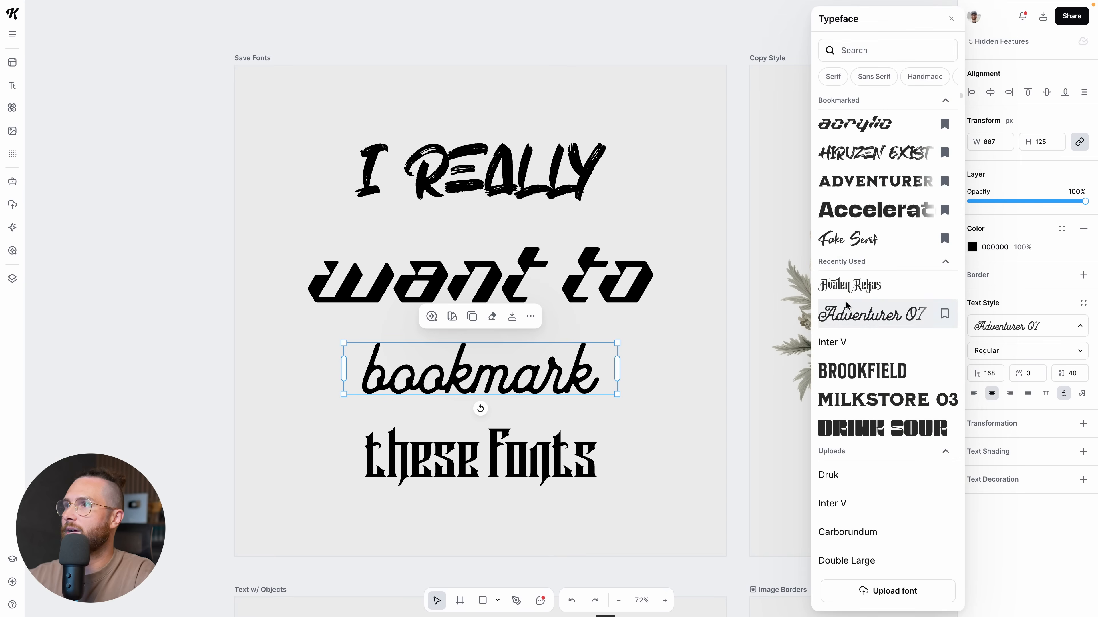
left_click(944, 316)
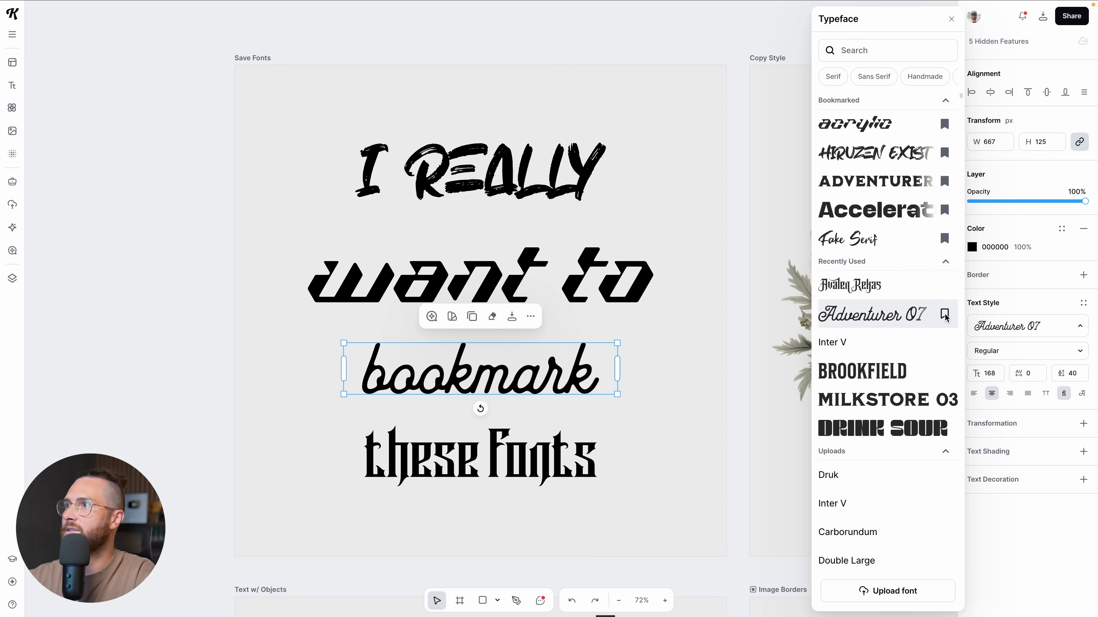
Step: Bookmark the blackletter-style font used by the "these fonts" text
left_click(584, 456)
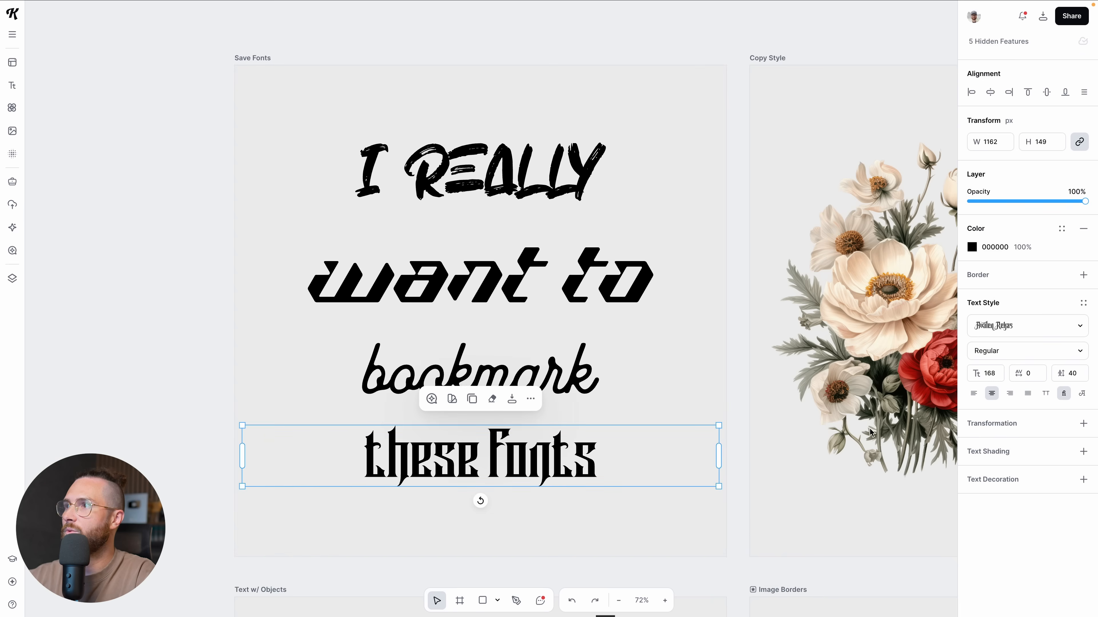
left_click(993, 327)
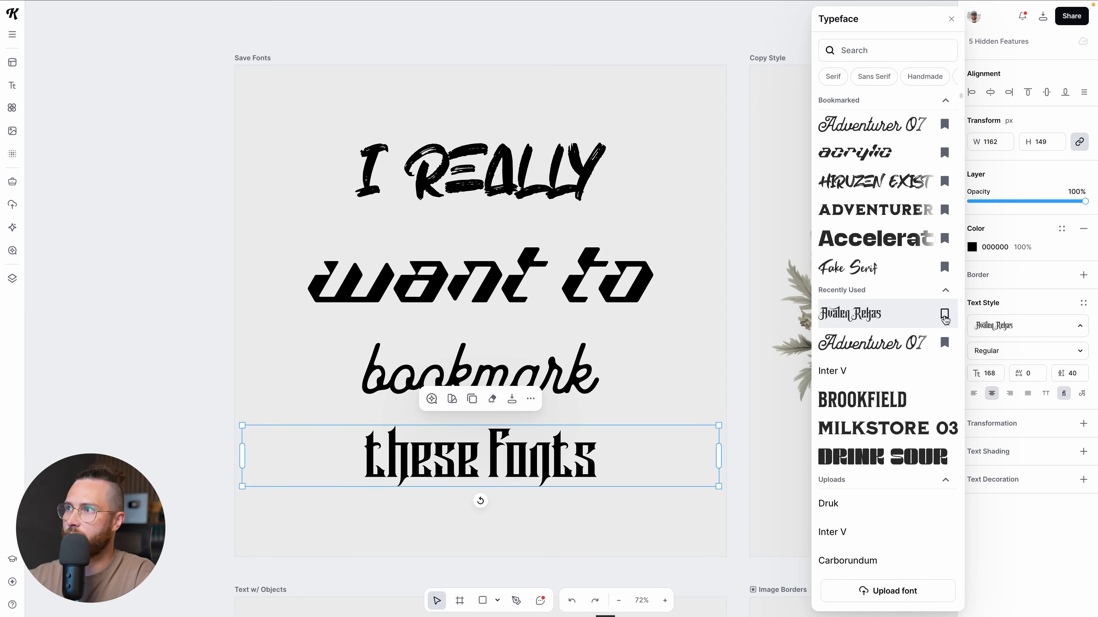
left_click(944, 317)
Step: Search the typefaces for "ava", clear the search, and collapse and reopen the Bookmarked group
left_click(872, 50)
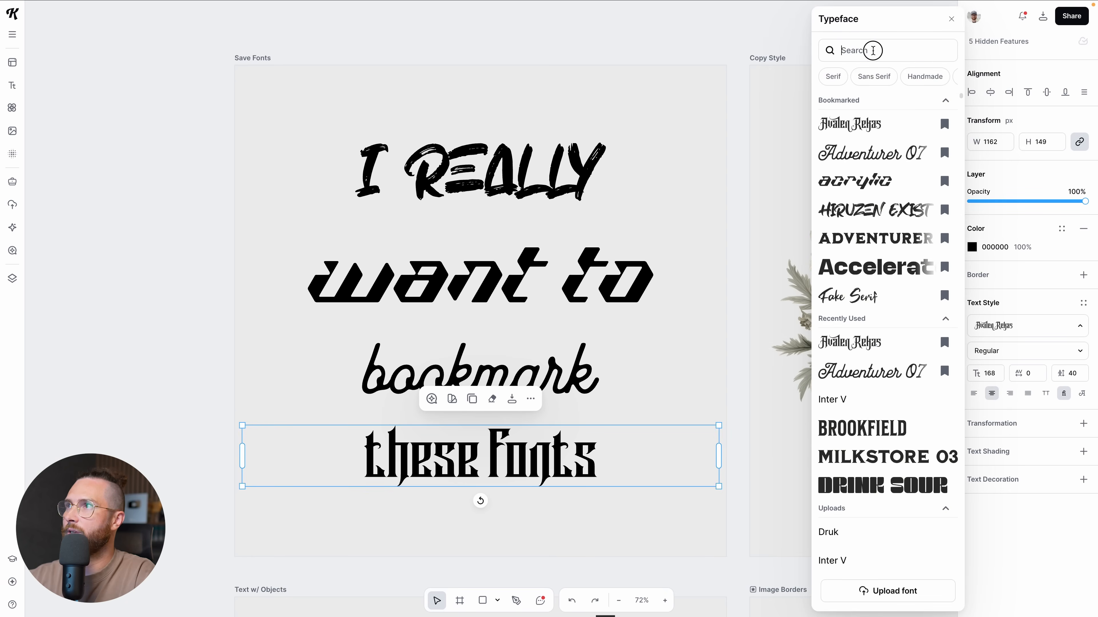
type("ava")
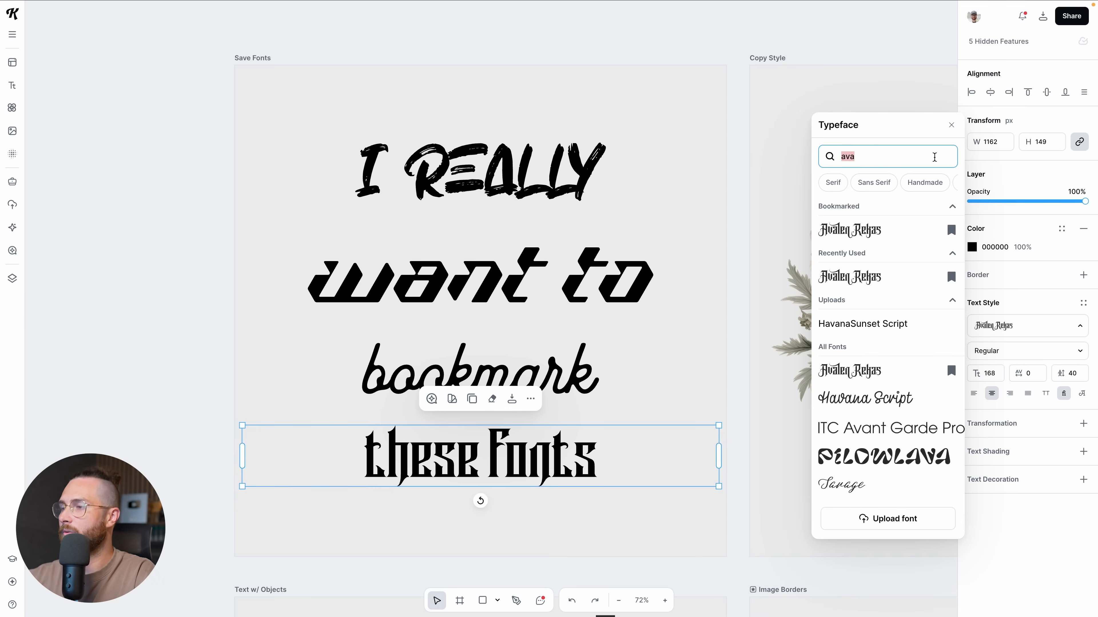
key("BackSpace")
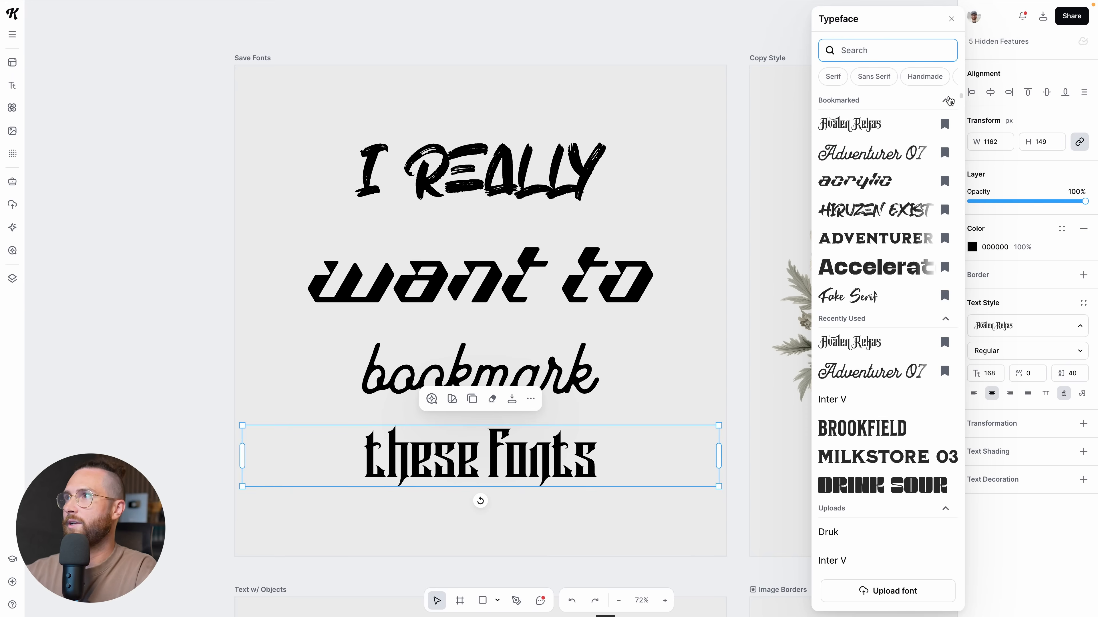
left_click(945, 101)
left_click(946, 101)
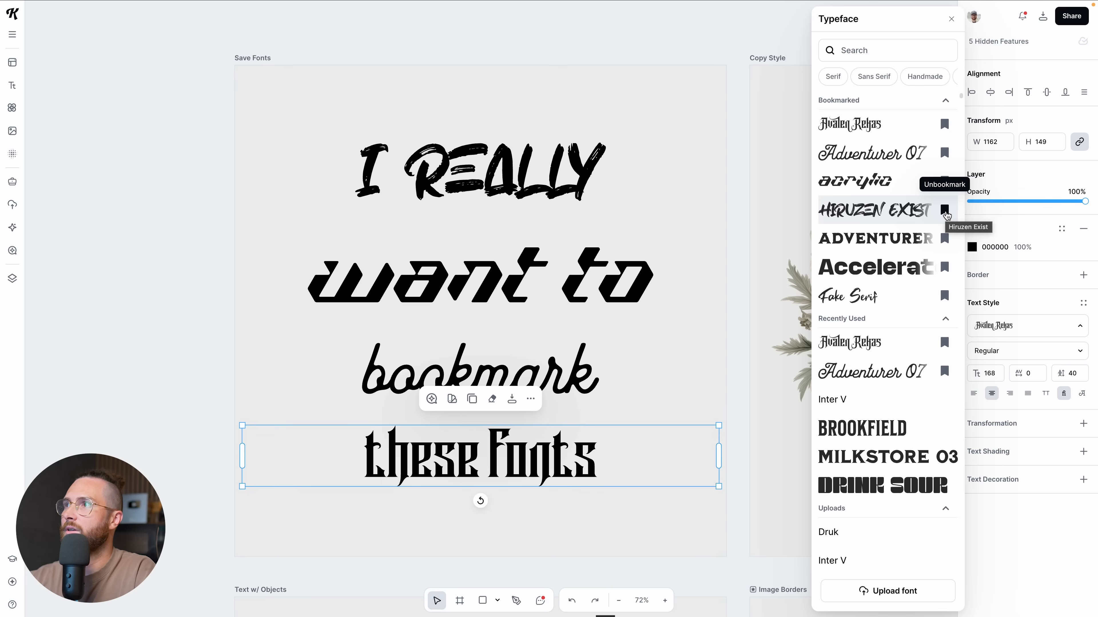
Step: Remove the Hiruzen Exist font and the first font in the Bookmarked group from the bookmarks
left_click(945, 211)
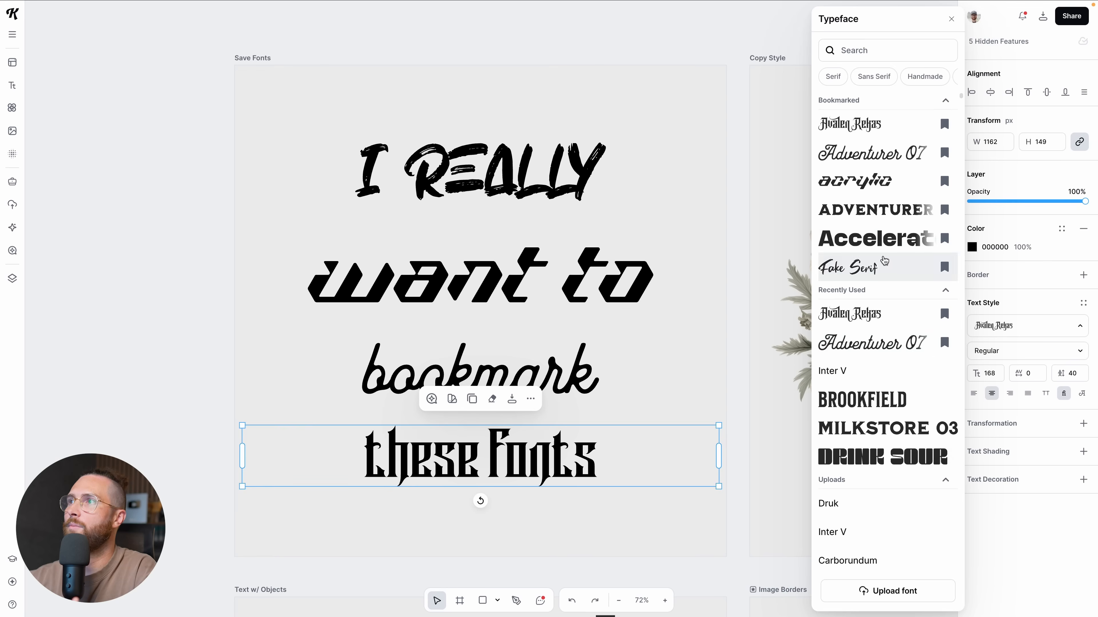
left_click(944, 125)
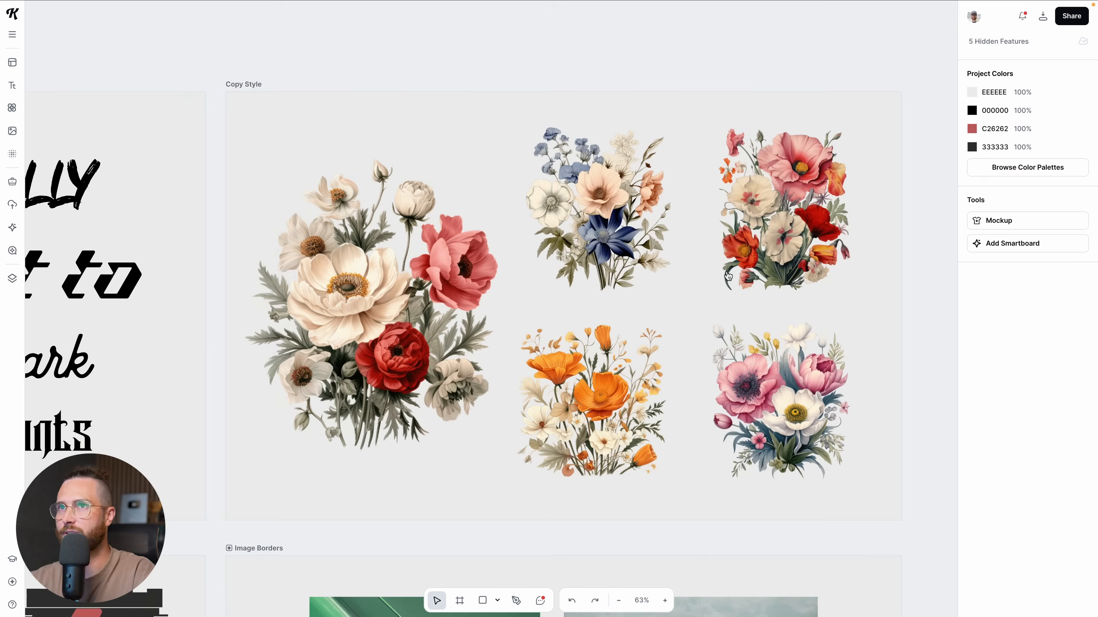
Step: Add a shadow to the large bouquet in the Copy Style artboard, with offset 34 and angle -57°
scroll(729, 277, "up", 3)
scroll(729, 280, "left", 1)
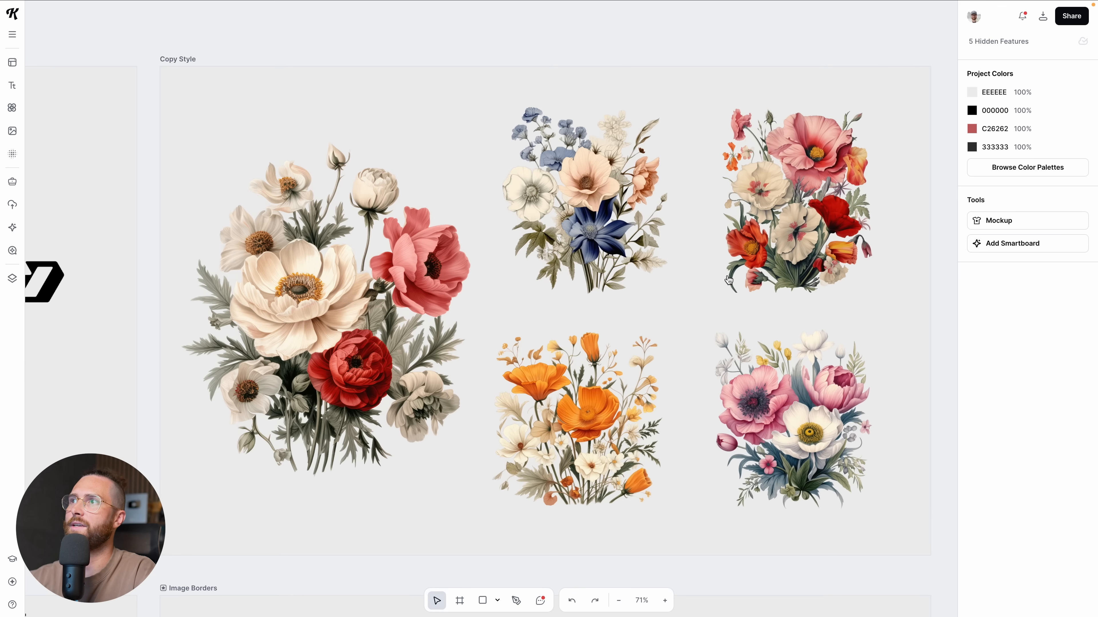
scroll(729, 280, "down", 1)
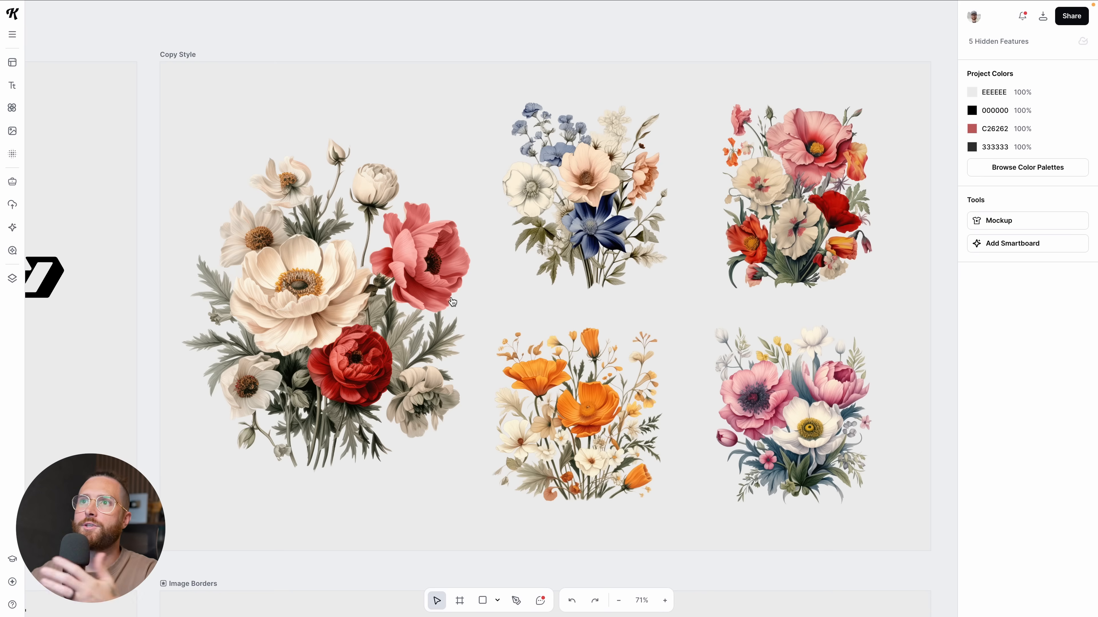
left_click(405, 300)
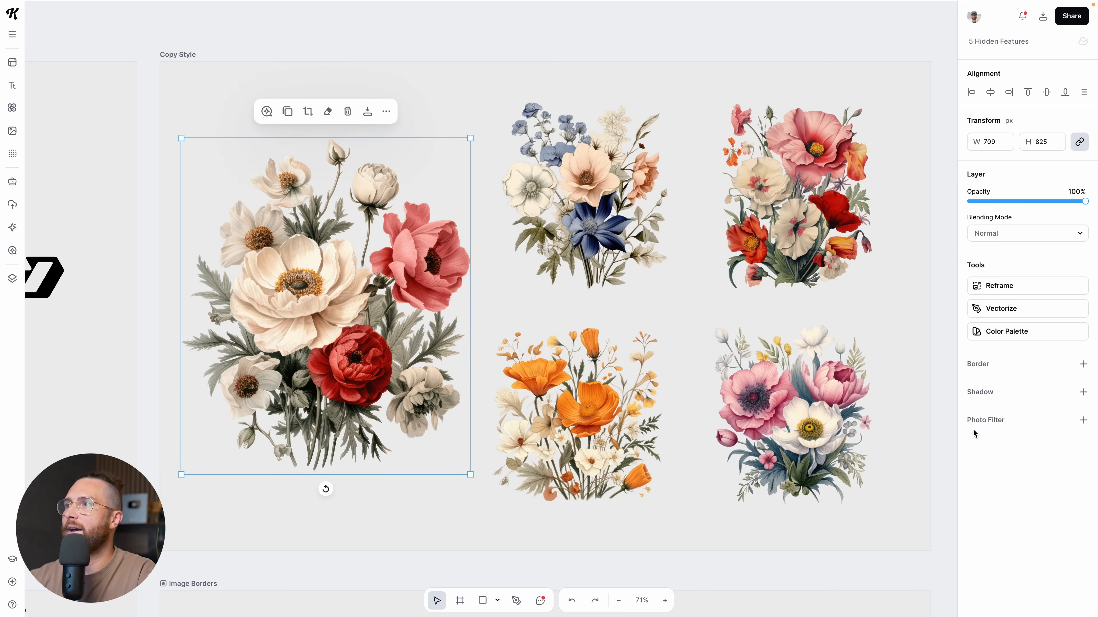
left_click(1083, 392)
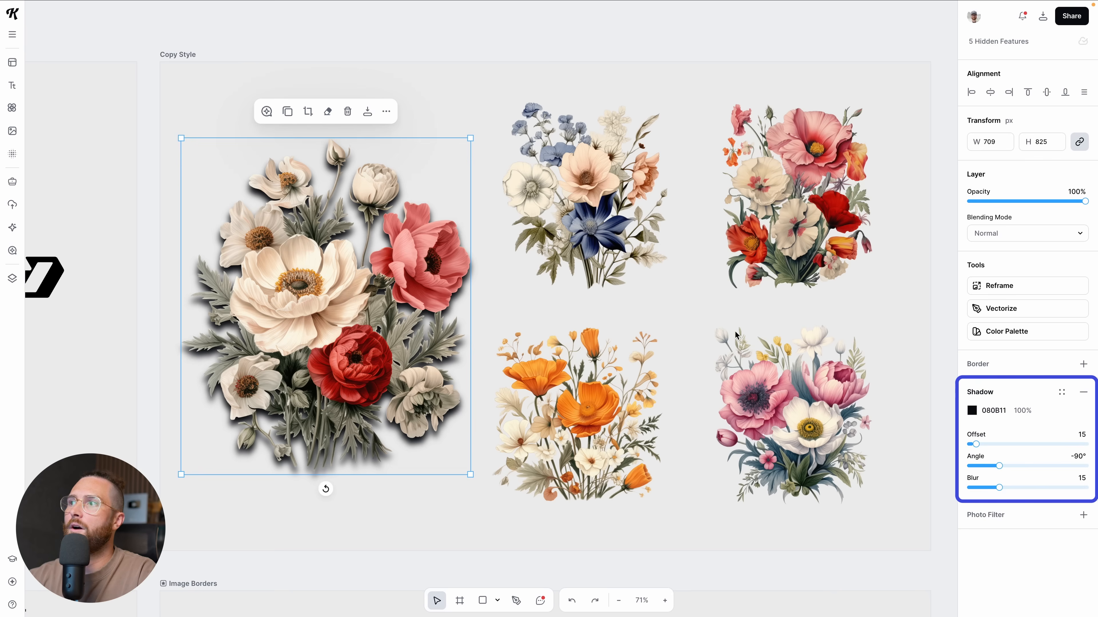
left_click_drag(978, 445, 1009, 466)
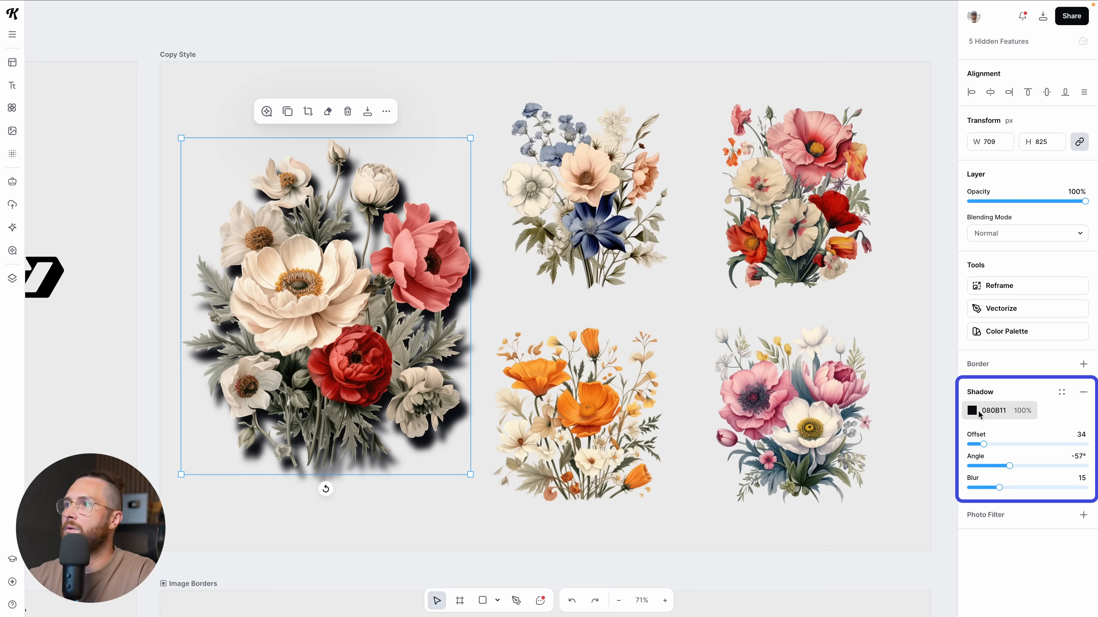
Step: Set the opacity of the large bouquet's shadow color to 48%
left_click(976, 413)
left_click_drag(949, 581, 898, 575)
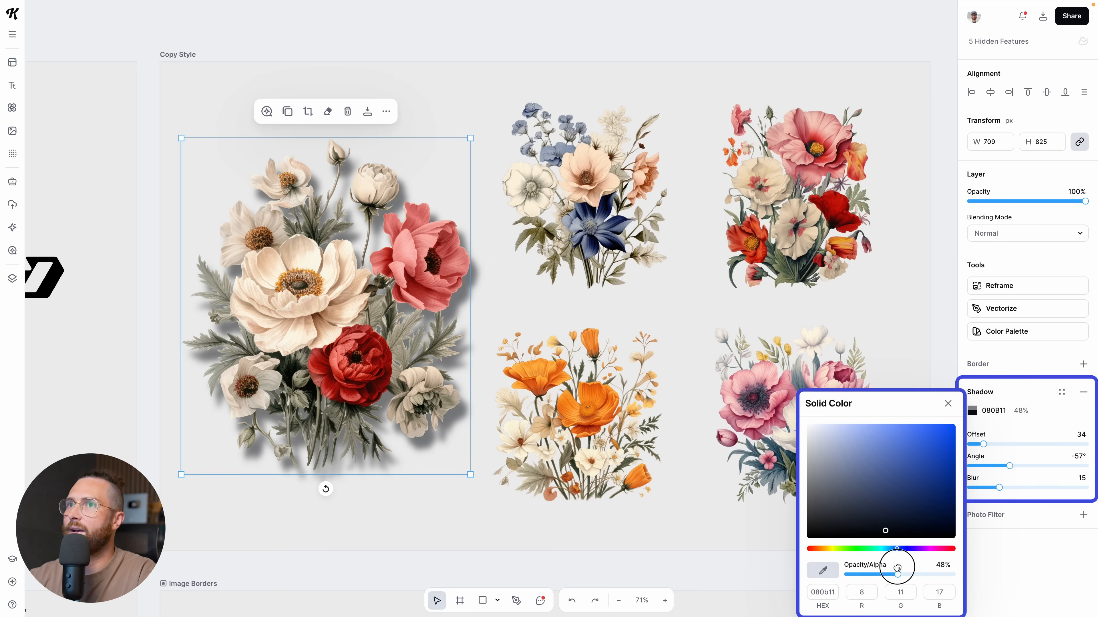
left_click(502, 314)
Step: Copy only the shadow style of the large bouquet
left_click(445, 309)
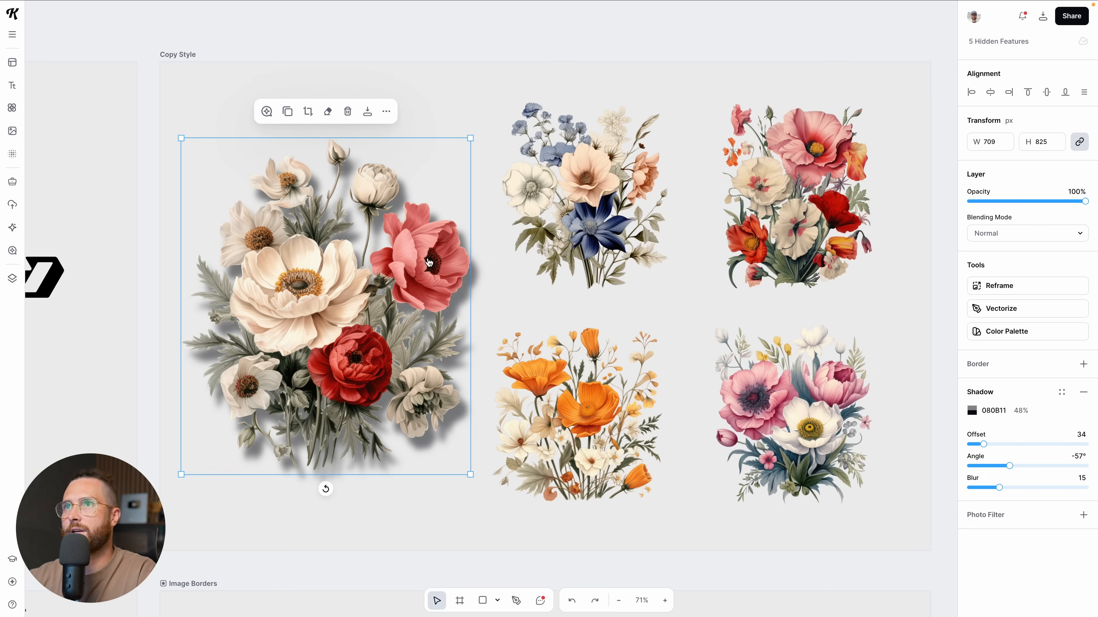
left_click(385, 112)
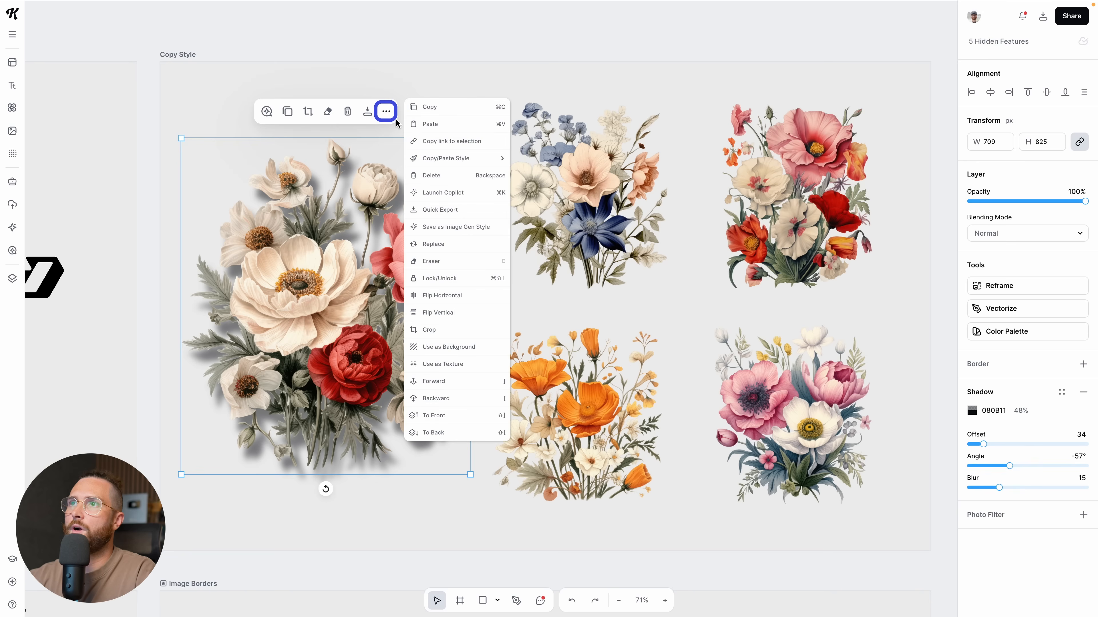
mouse_move(429, 170)
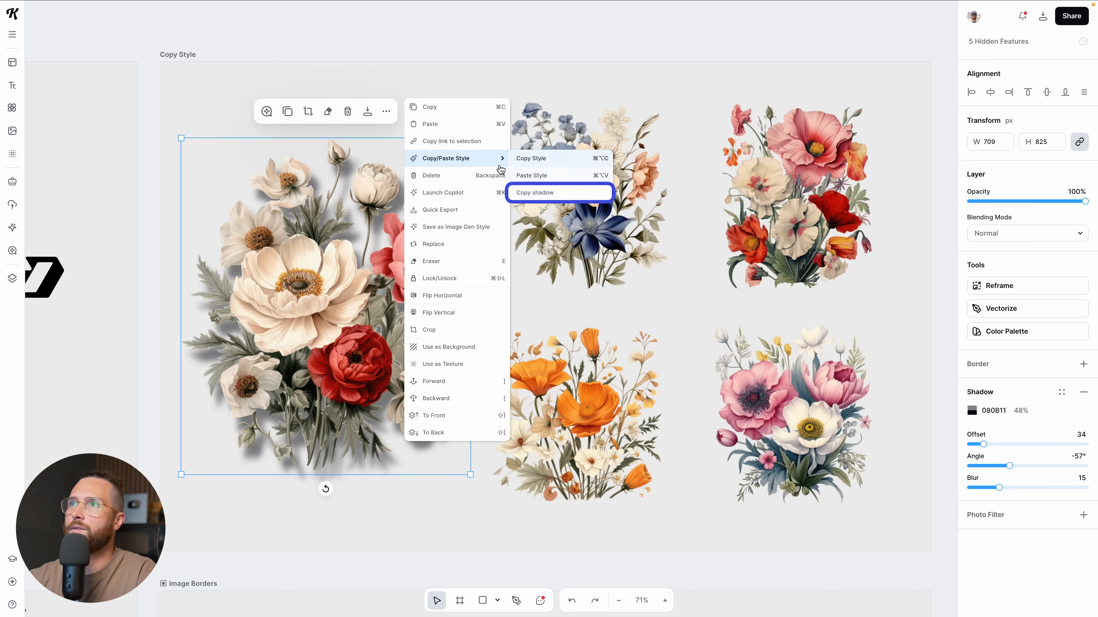
left_click(541, 195)
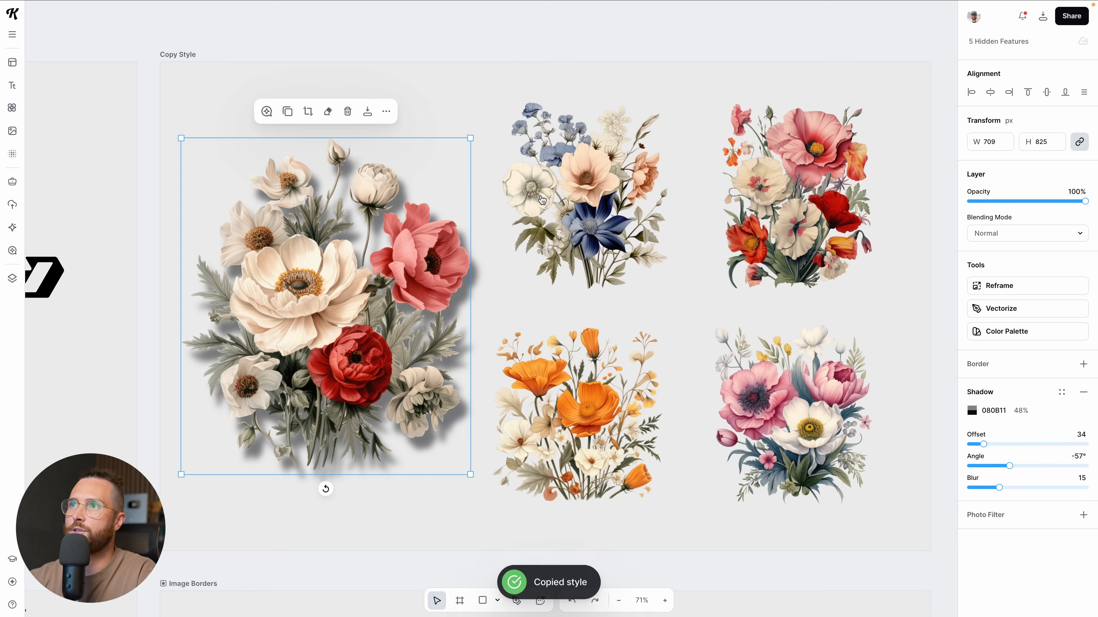
Step: Paste the copied shadow style onto the four smaller bouquets in the Copy Style artboard
left_click_drag(518, 86, 884, 502)
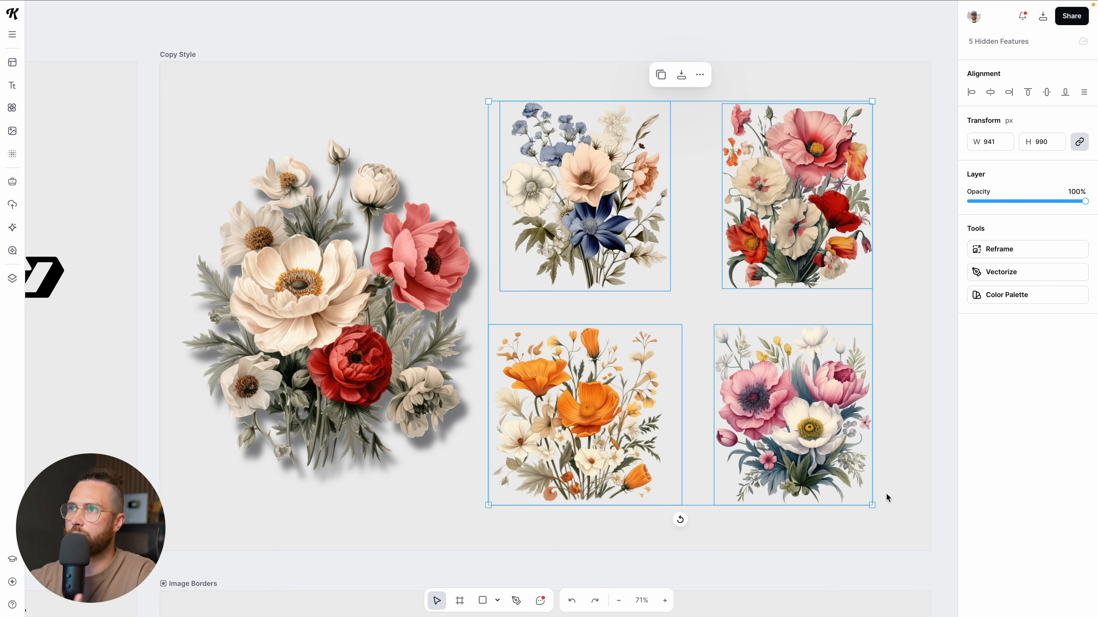
left_click(700, 75)
mouse_move(747, 107)
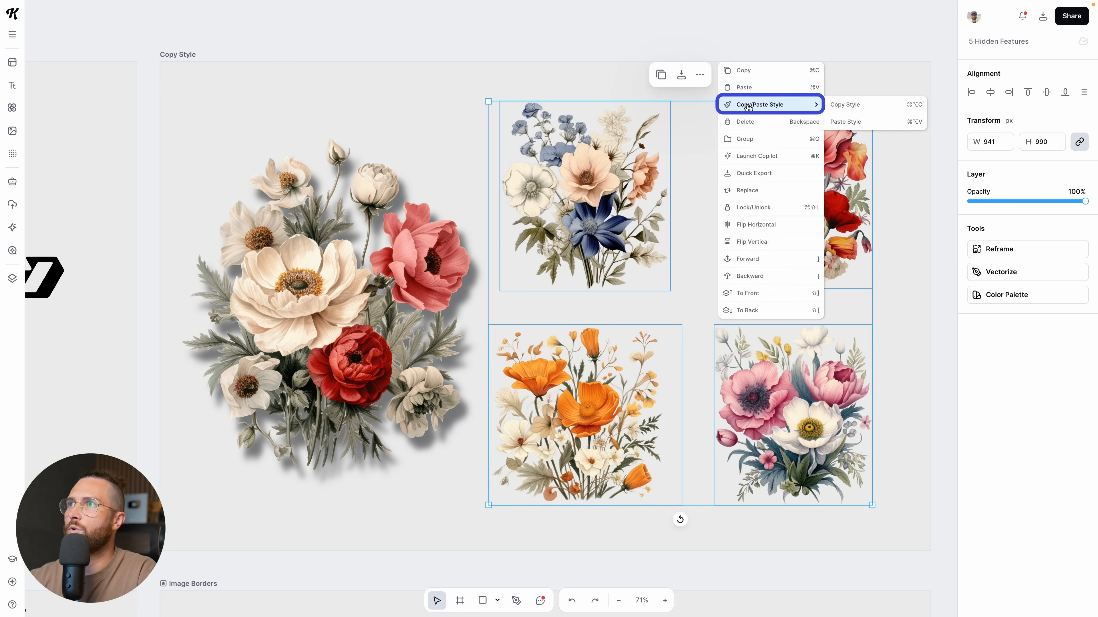
left_click(845, 128)
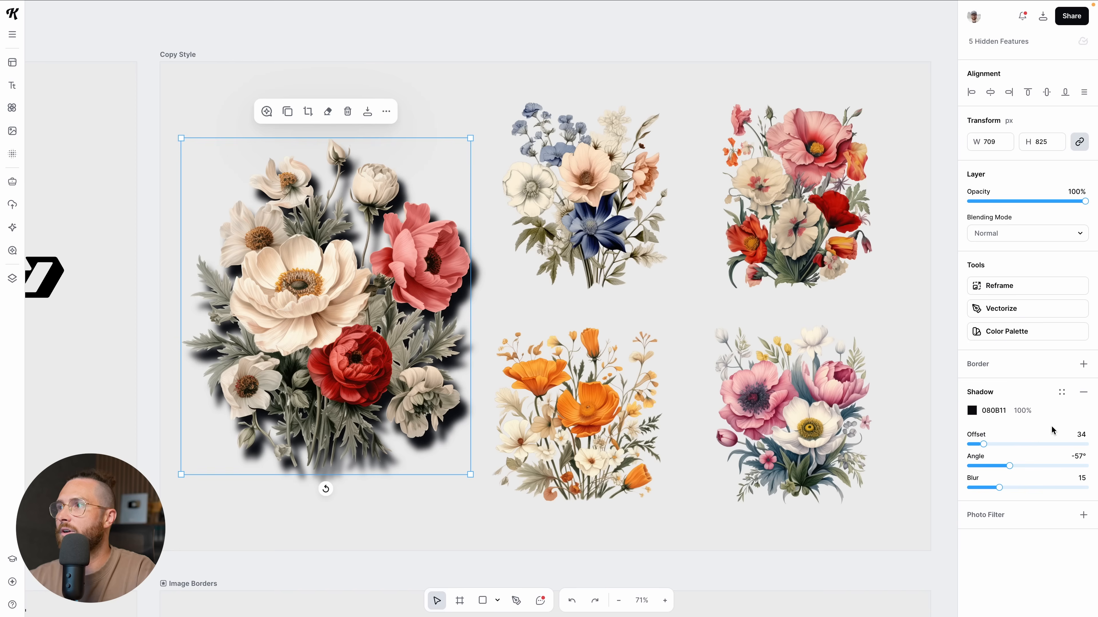
Step: Replace the large bouquet's shadow with a photo filter of brightness -10%, contrast -10% and saturation 28%
left_click(1084, 392)
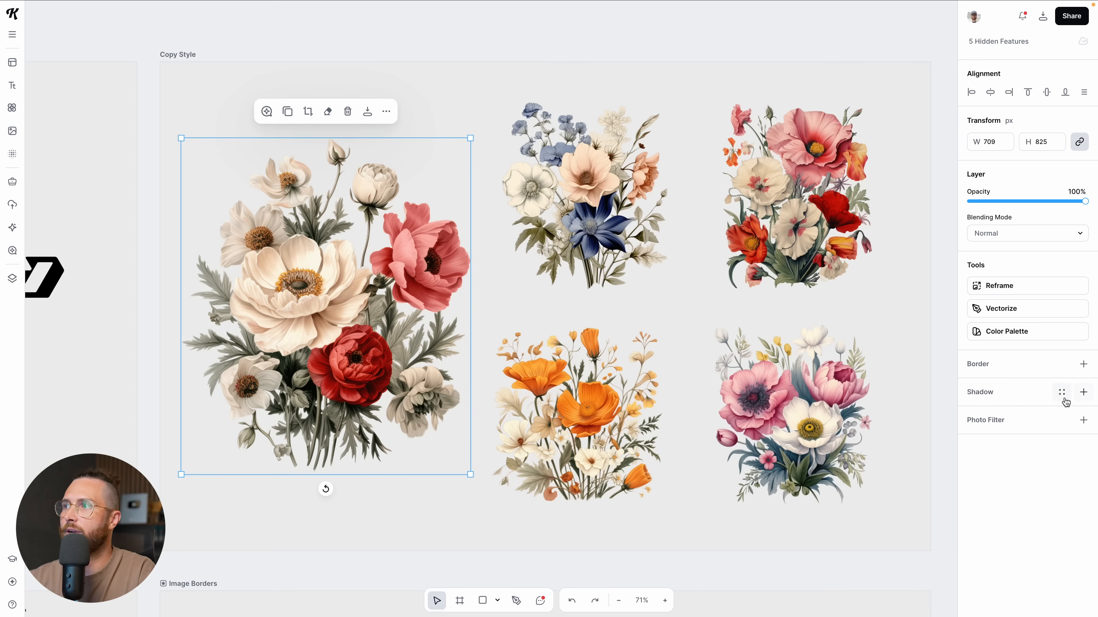
left_click(1084, 421)
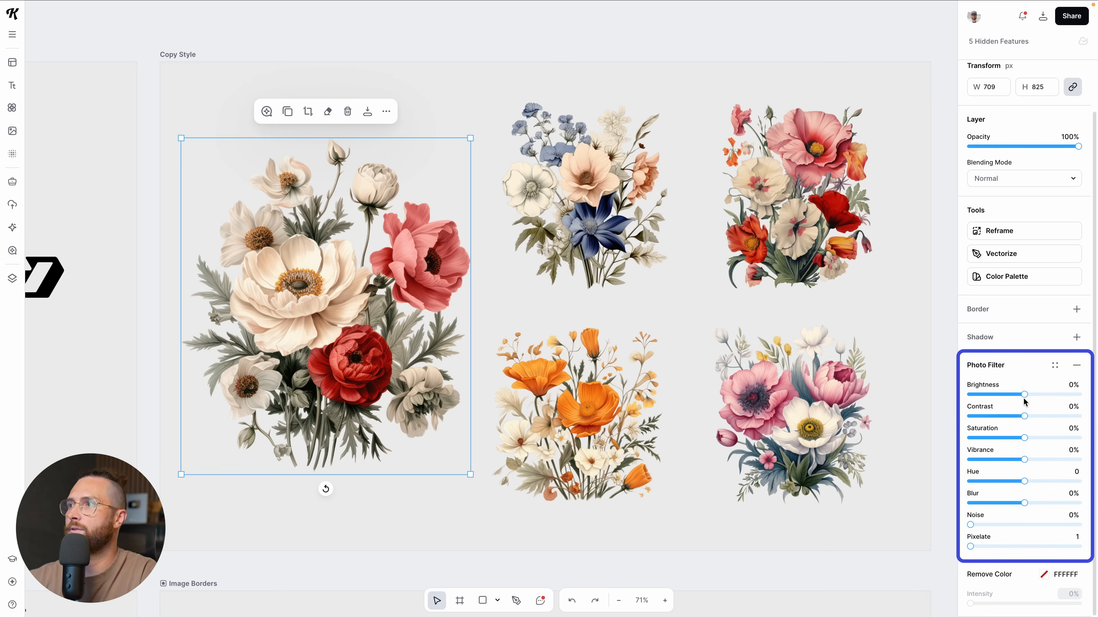
left_click_drag(1024, 395, 1040, 436)
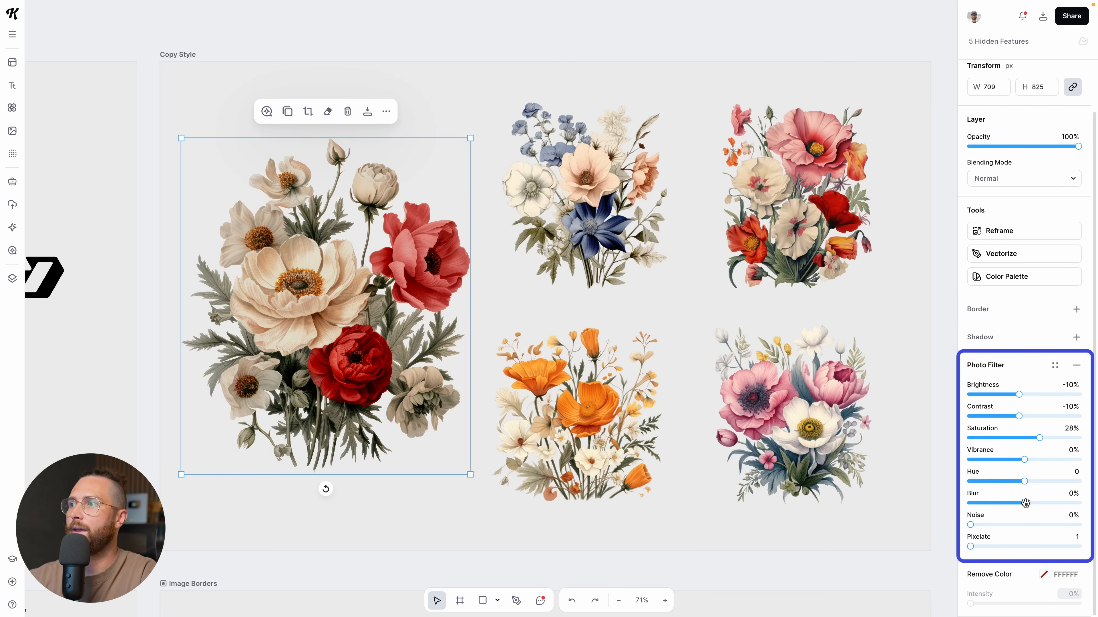
Step: Set the large bouquet's photo filter hue to 7 and noise to 39%
left_click_drag(1023, 482, 1028, 482)
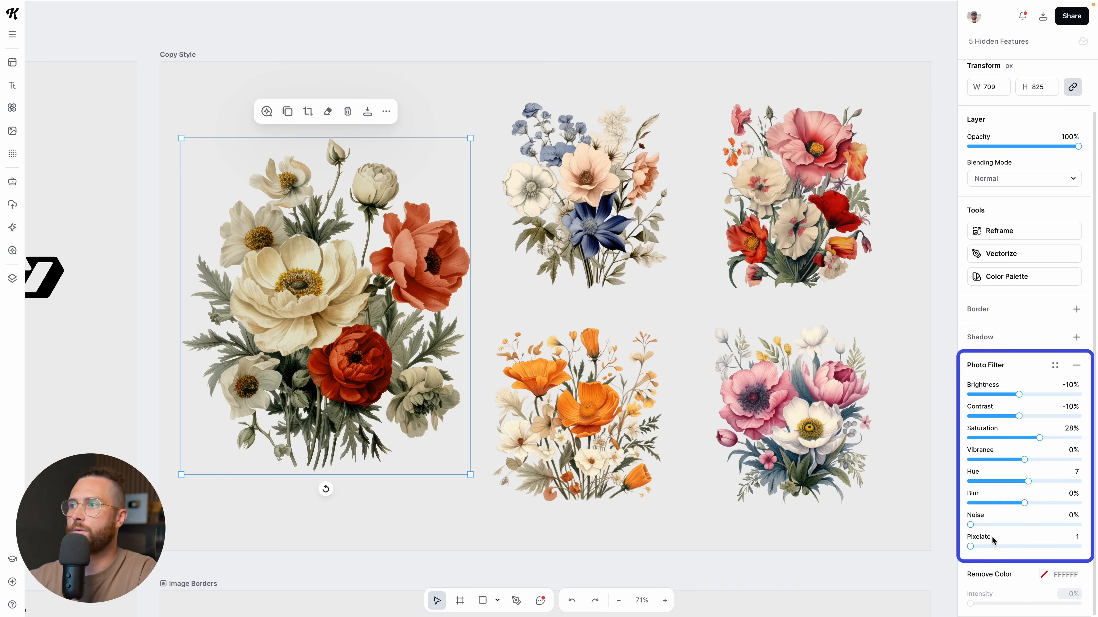
left_click_drag(971, 524, 1012, 525)
scroll(327, 311, "up", 4)
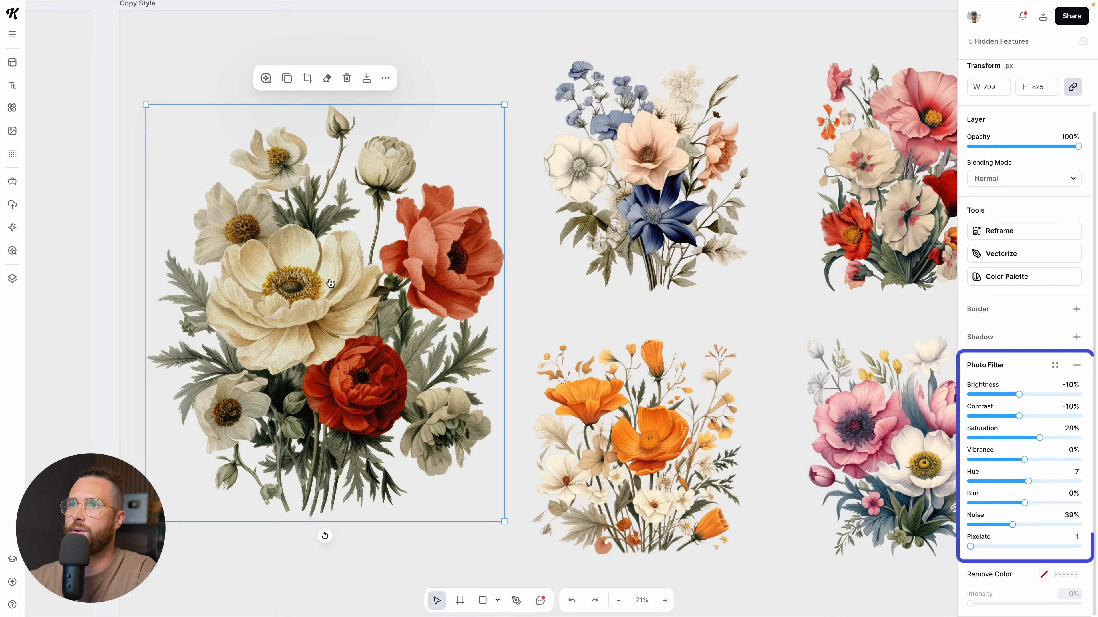
scroll(439, 330, "down", 3)
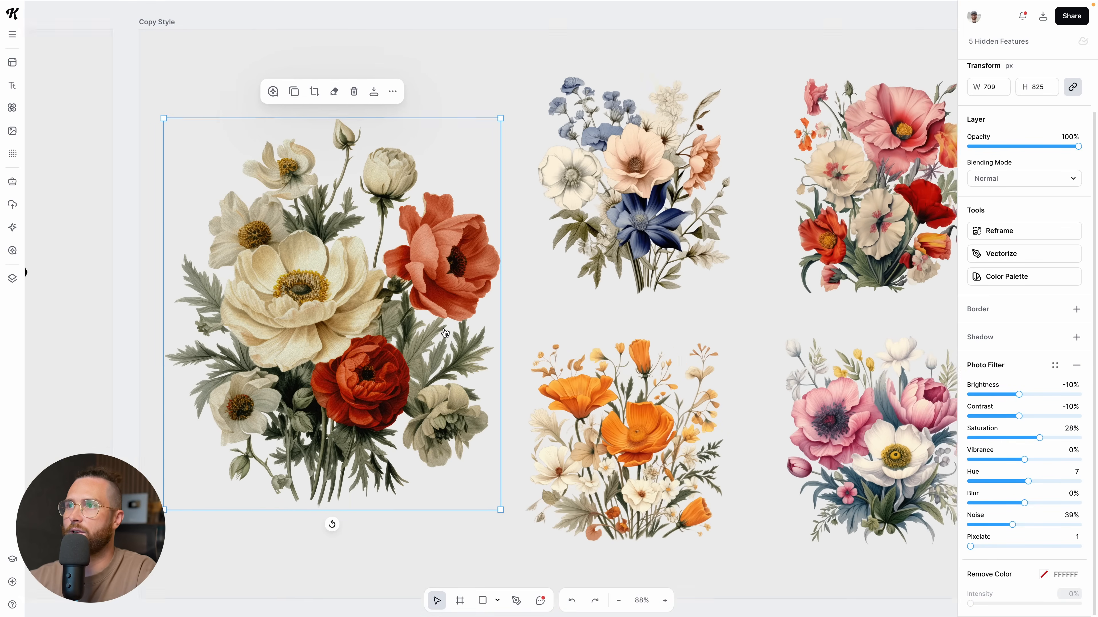
scroll(513, 350, "right", 4)
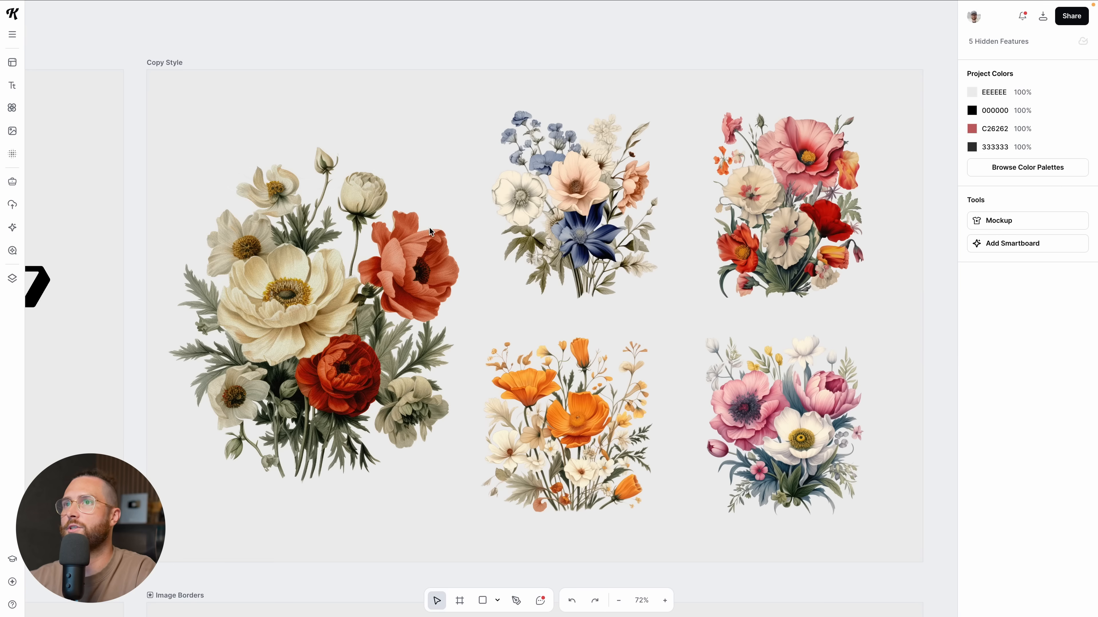
Step: Copy only the photo filters of the large bouquet
left_click(420, 257)
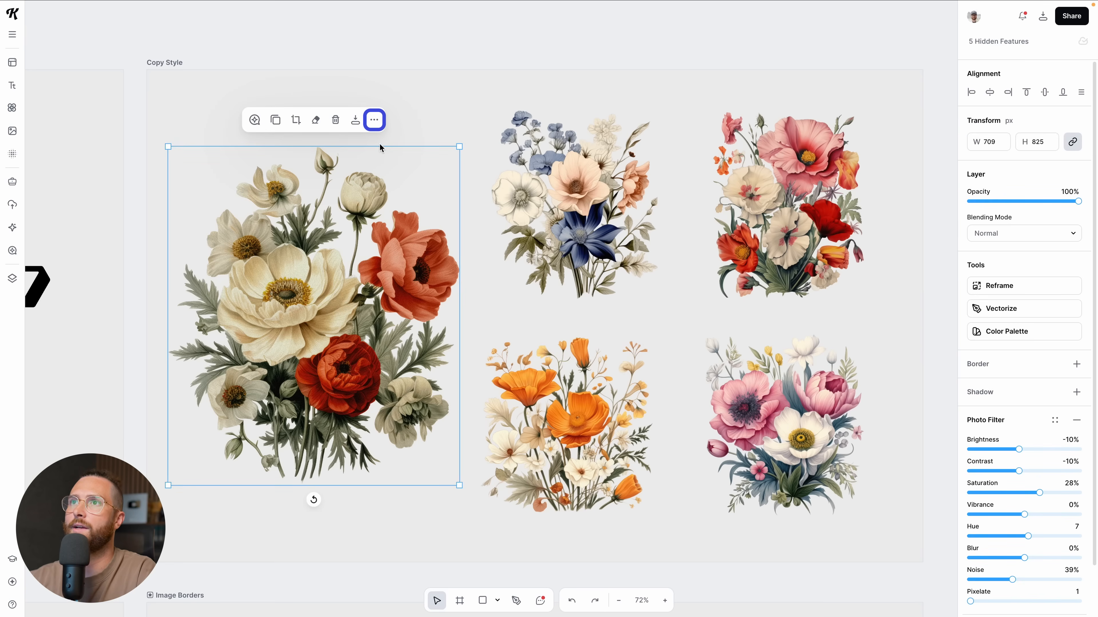
left_click(374, 121)
mouse_move(416, 168)
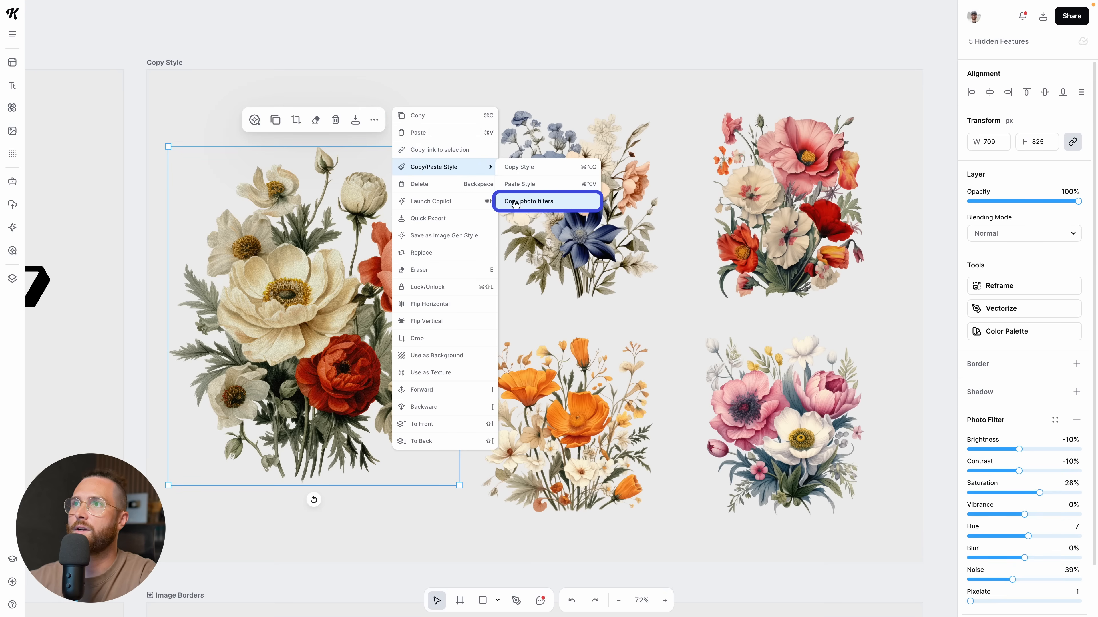
left_click(533, 203)
Step: Paste the copied photo filters onto the four smaller bouquets and check their filter settings against the large one
mouse_move(514, 82)
left_mouse_down()
mouse_move(662, 336)
mouse_move(885, 525)
left_mouse_up()
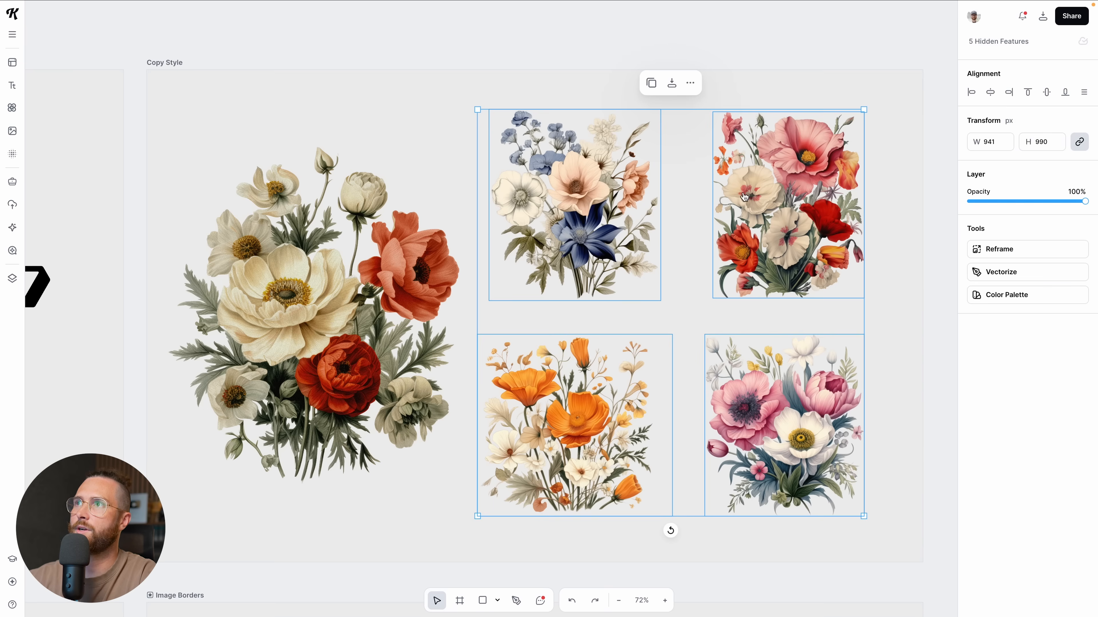
left_click(690, 83)
mouse_move(776, 120)
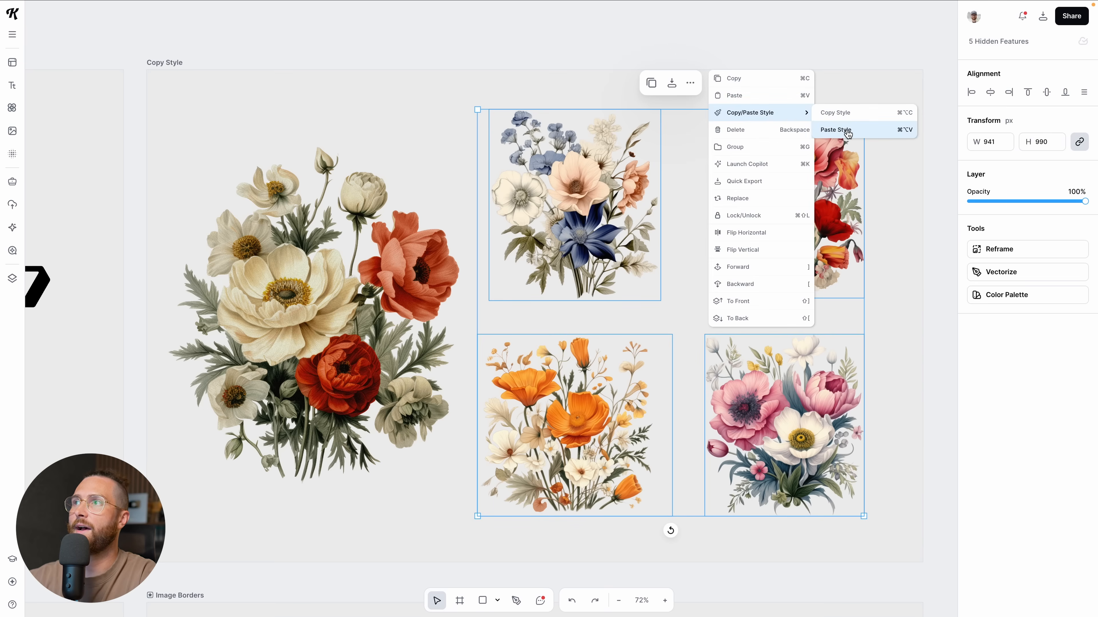
left_click(836, 130)
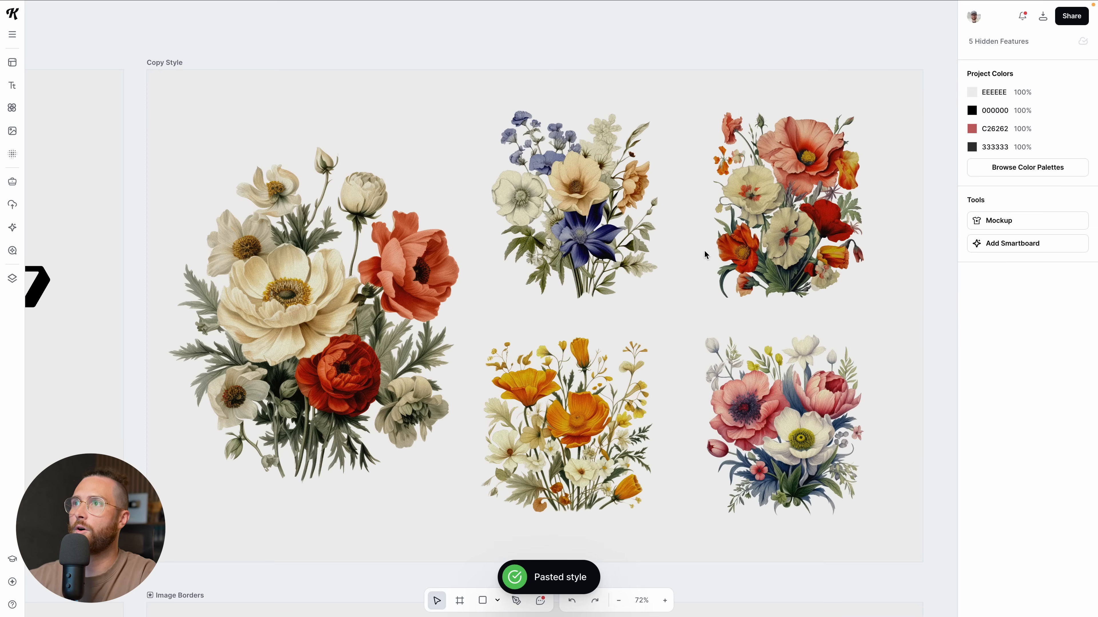
left_click(644, 209)
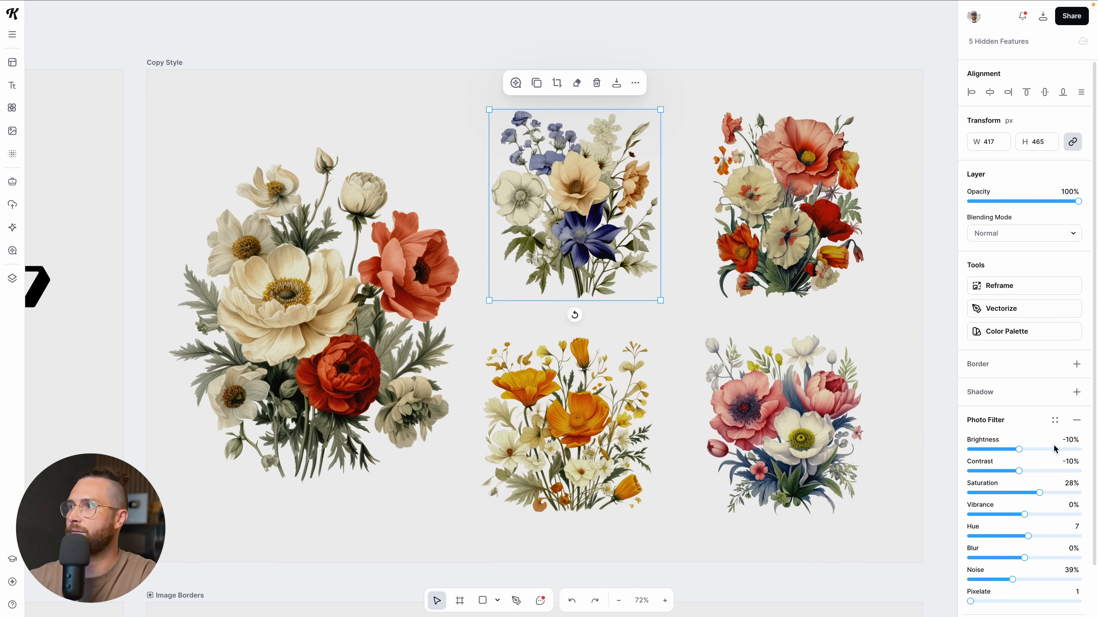
left_click(341, 341)
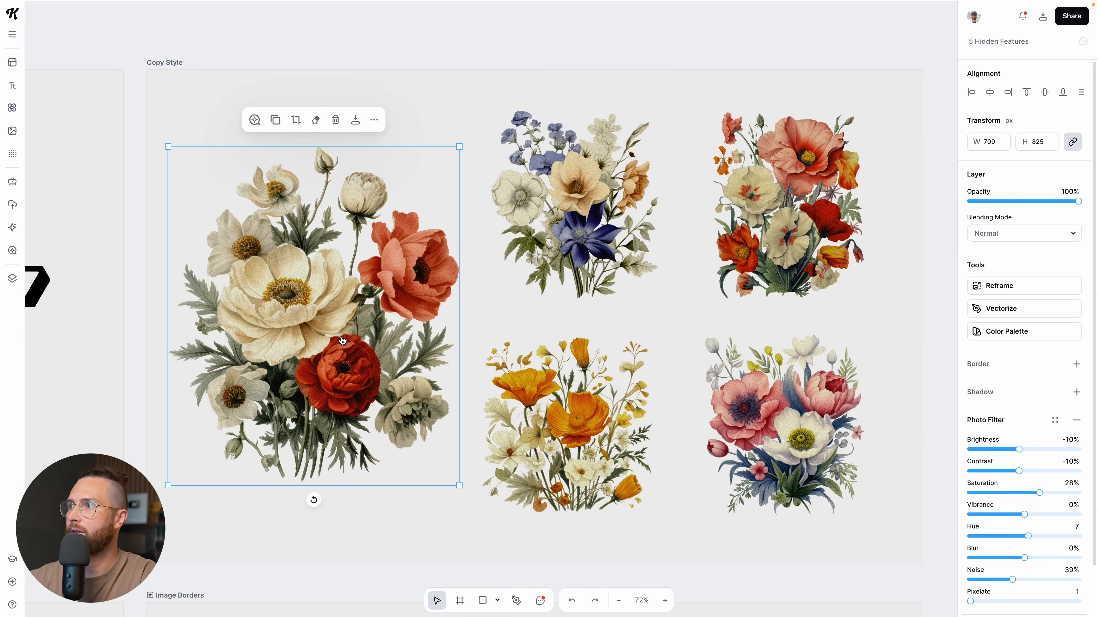
left_click(805, 237)
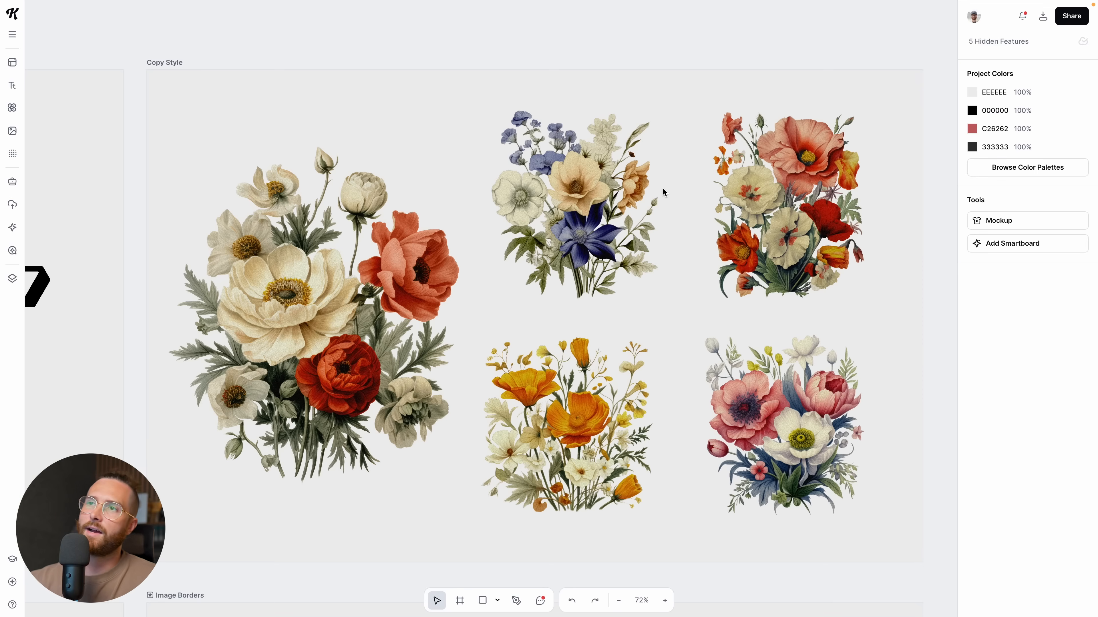
left_click(336, 240)
left_click(379, 128)
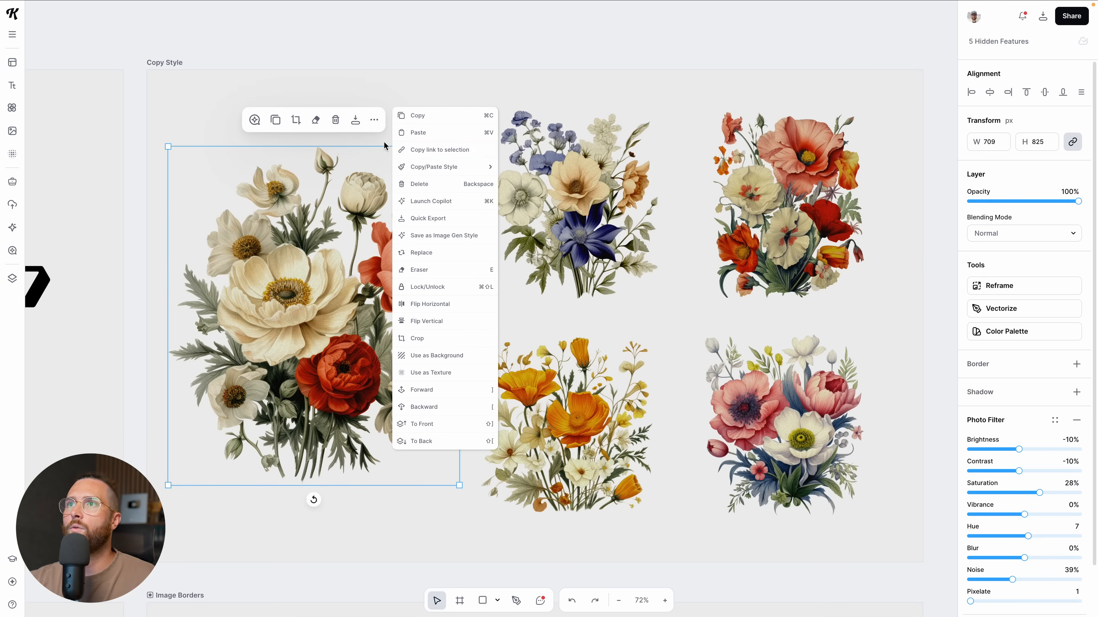
mouse_move(412, 167)
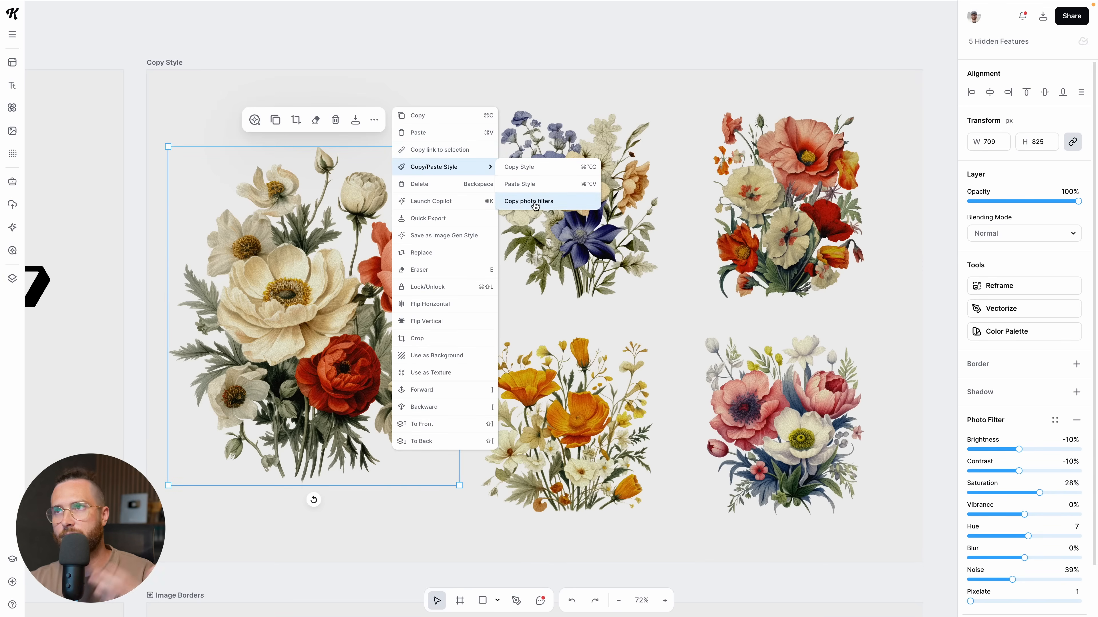
left_click(508, 100)
left_click_drag(536, 144, 895, 549)
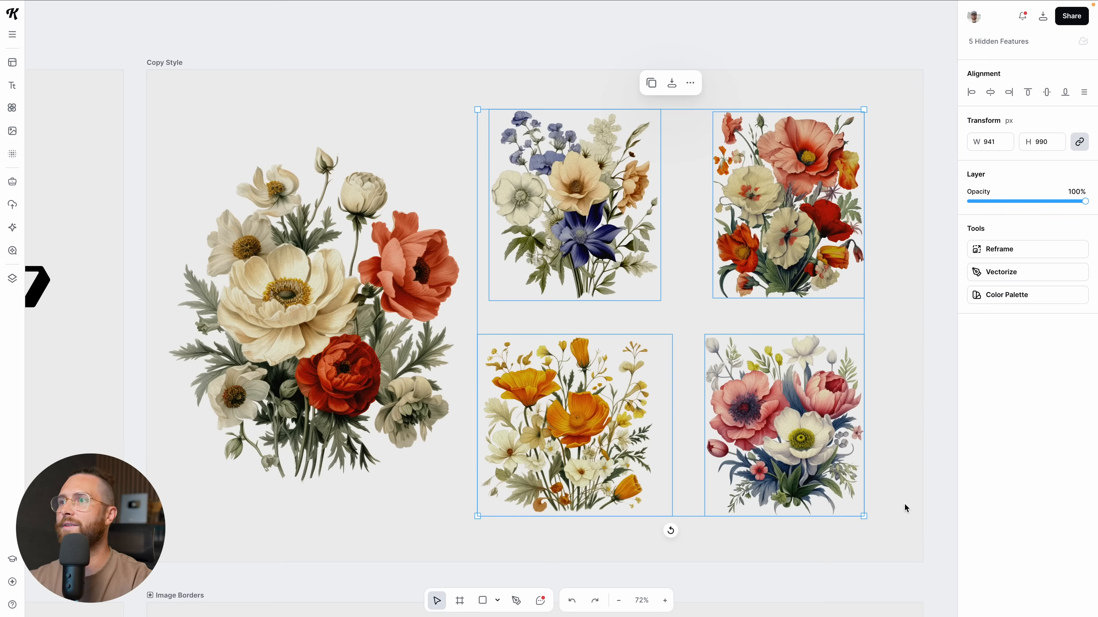
left_click(906, 508)
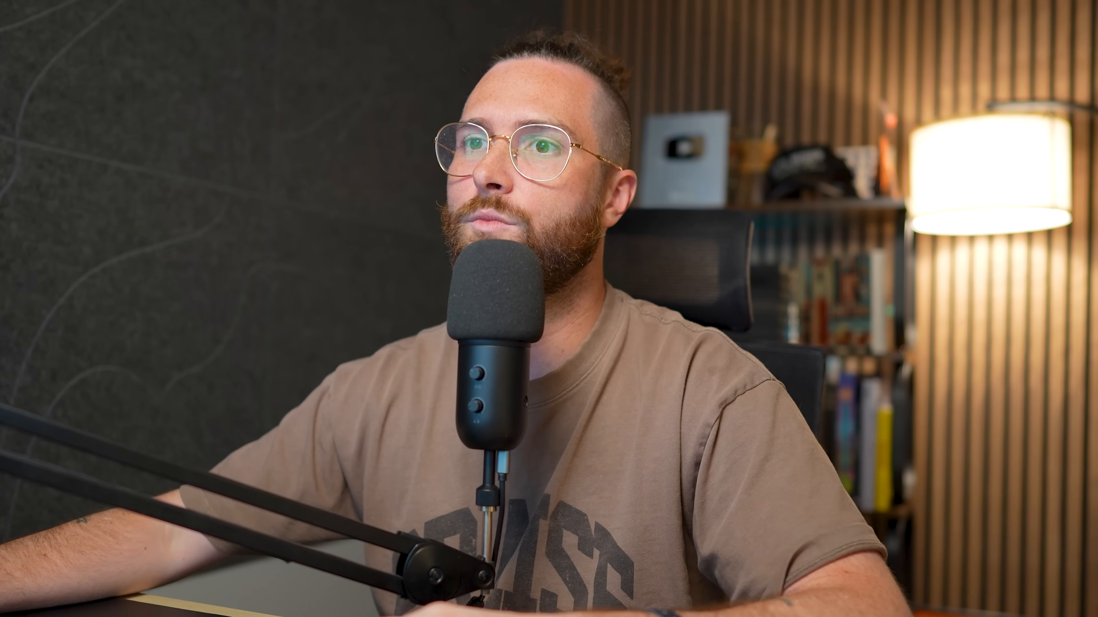
Step: Subtract the red H text from the black circle behind it in the Text w/ Objects artboard
scroll(905, 504, "down", 5)
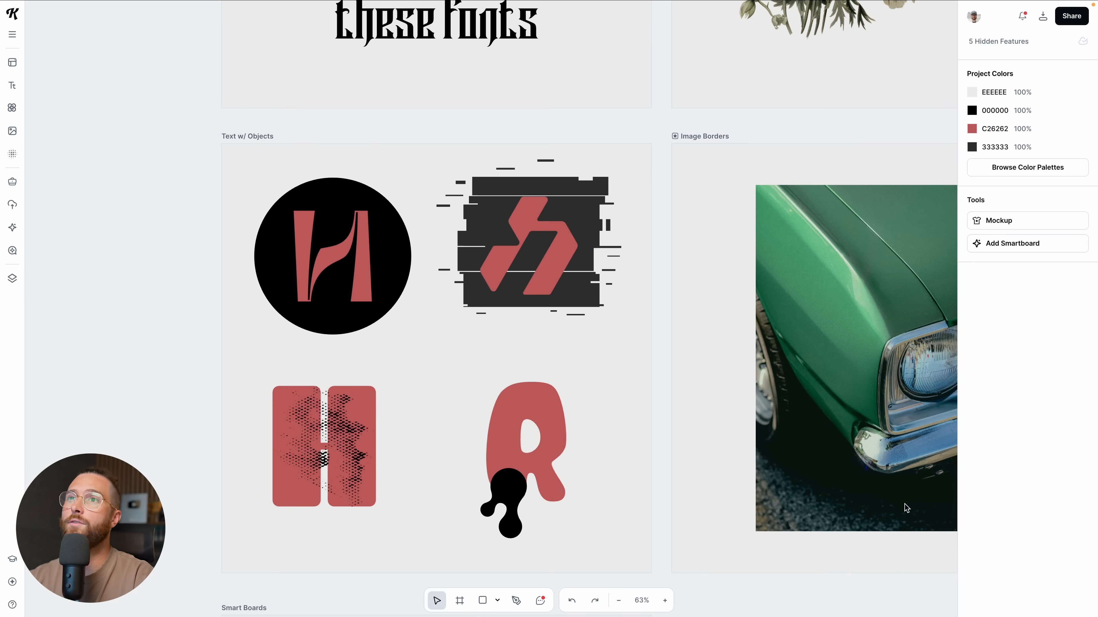
scroll(340, 382, "down", 2)
scroll(340, 382, "up", 2)
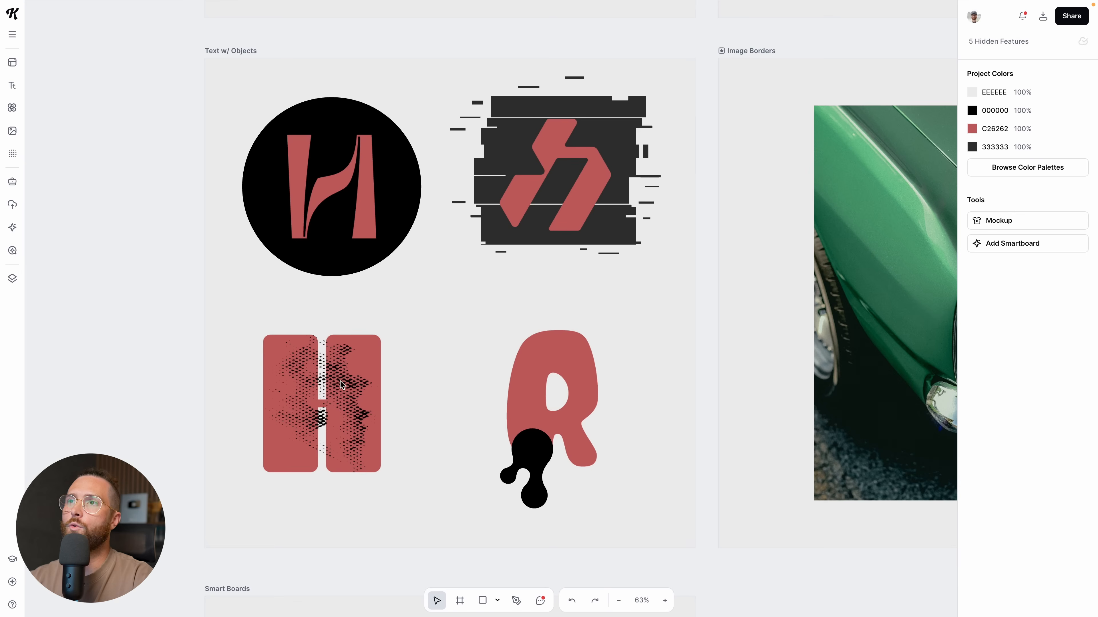
scroll(366, 375, "up", 1)
scroll(366, 373, "up", 1)
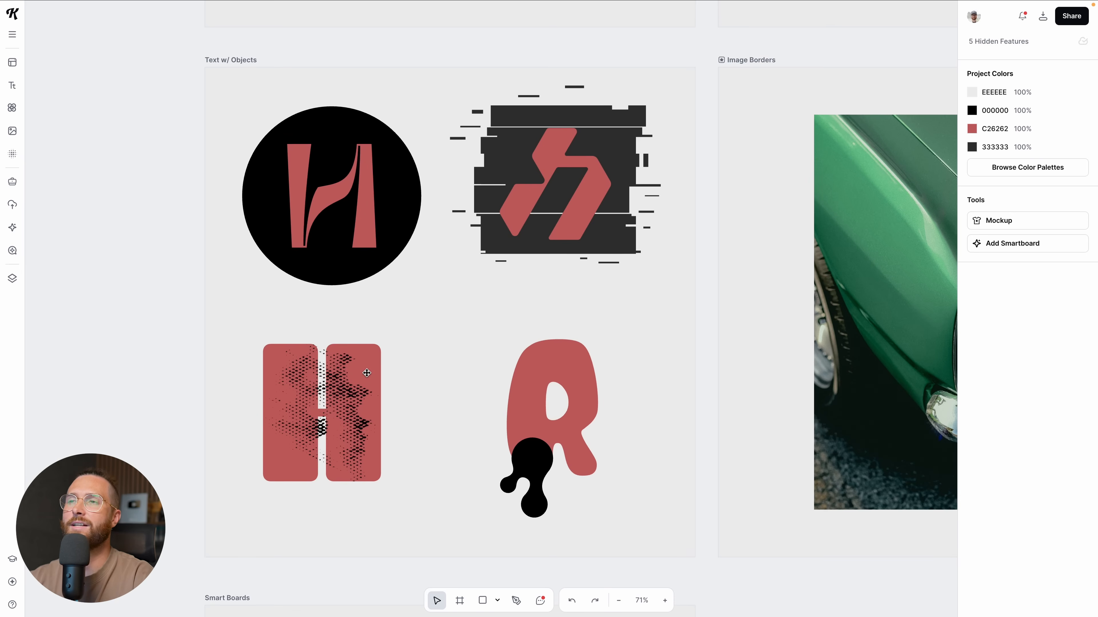
scroll(414, 360, "up", 2)
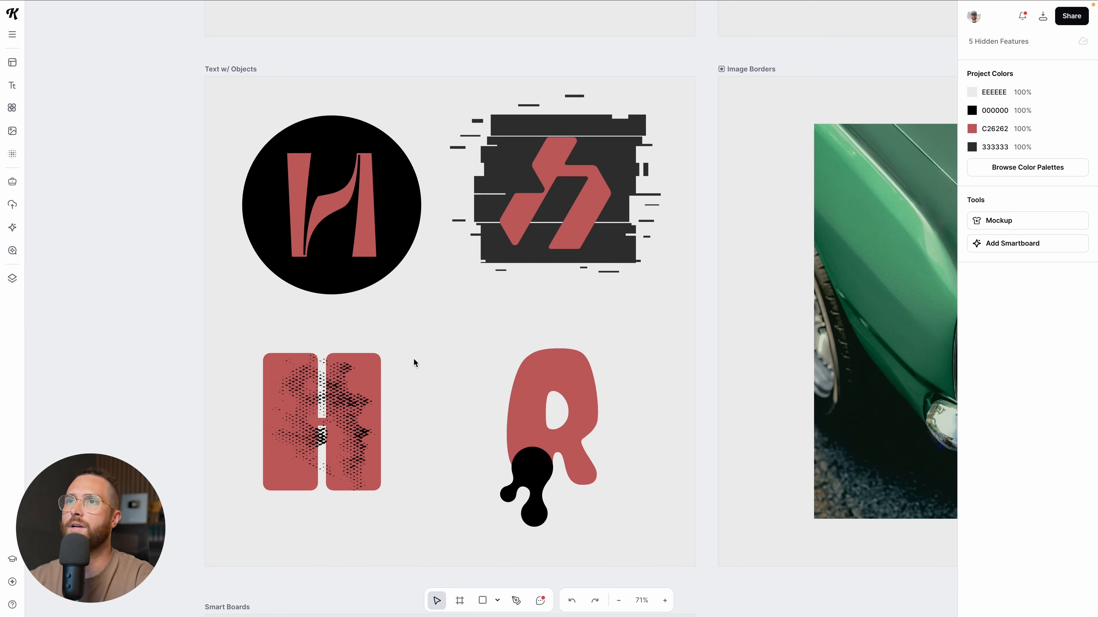
scroll(416, 360, "up", 1)
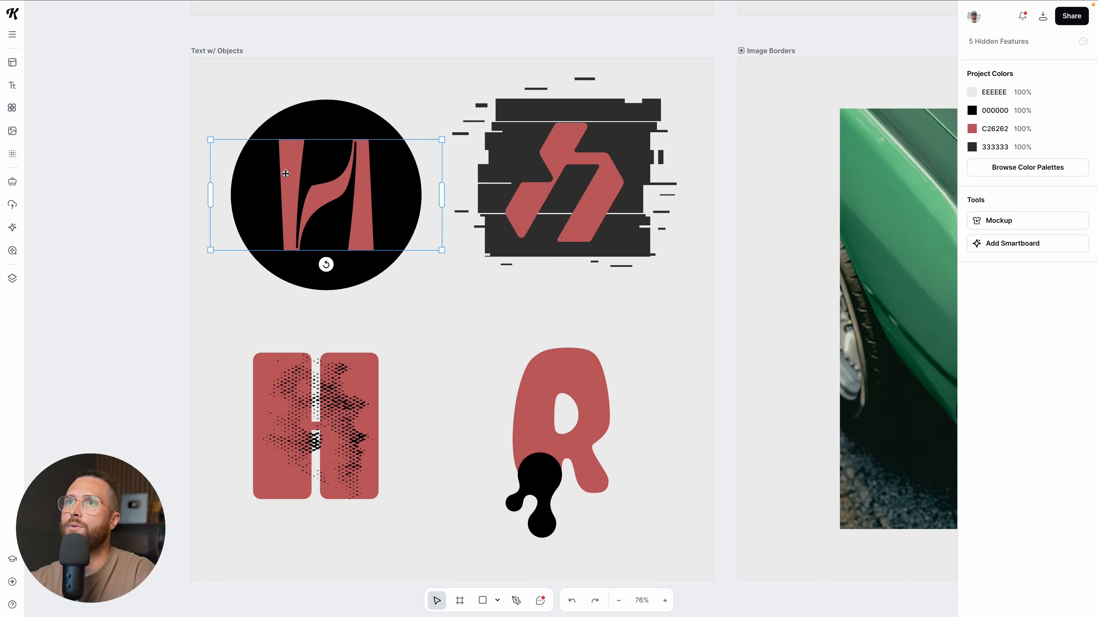
scroll(286, 173, "up", 1)
left_click(407, 209)
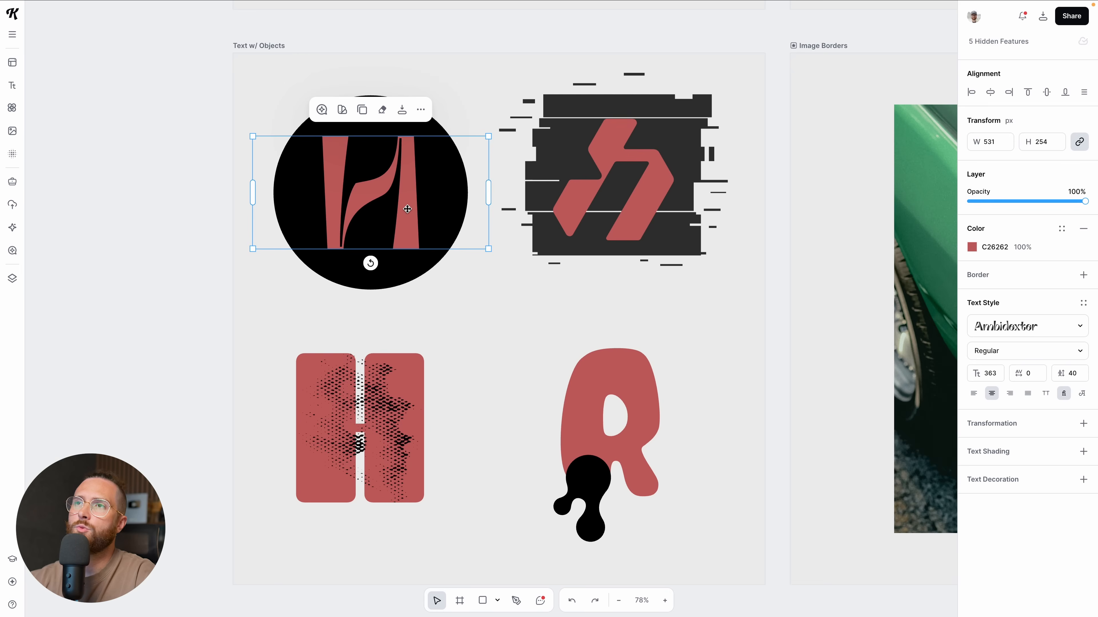
left_click(439, 135)
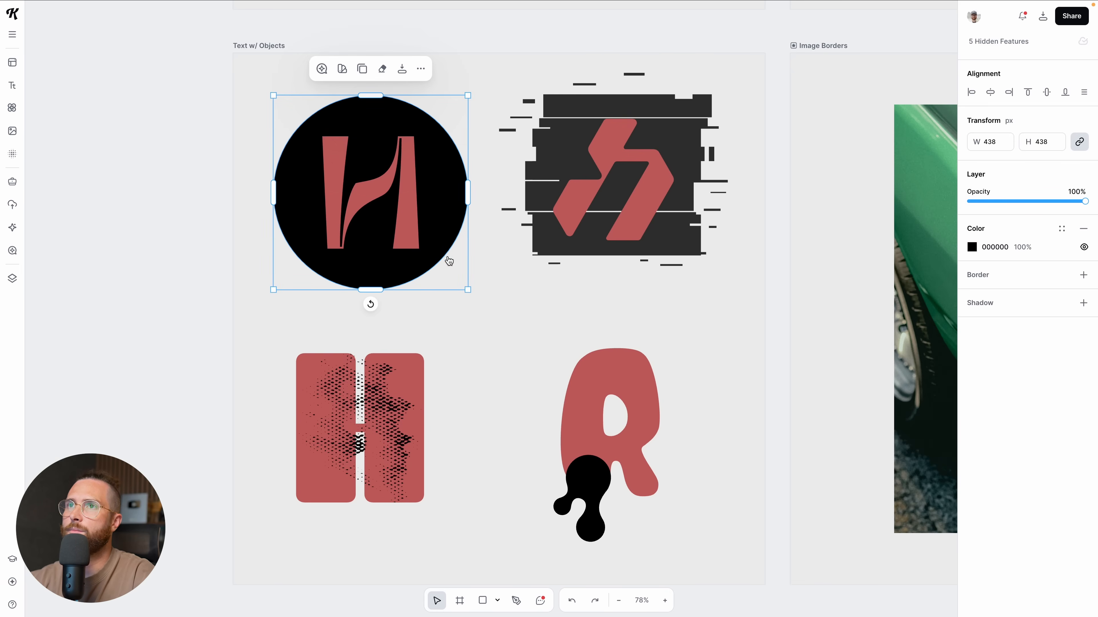
left_click(251, 101)
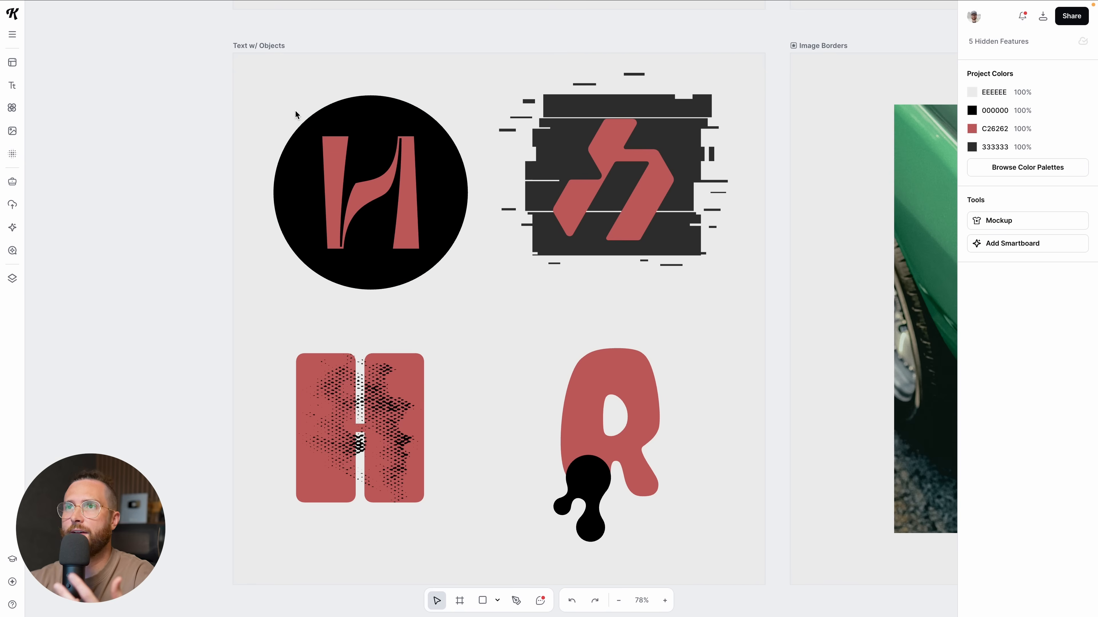
left_click_drag(295, 91, 467, 293)
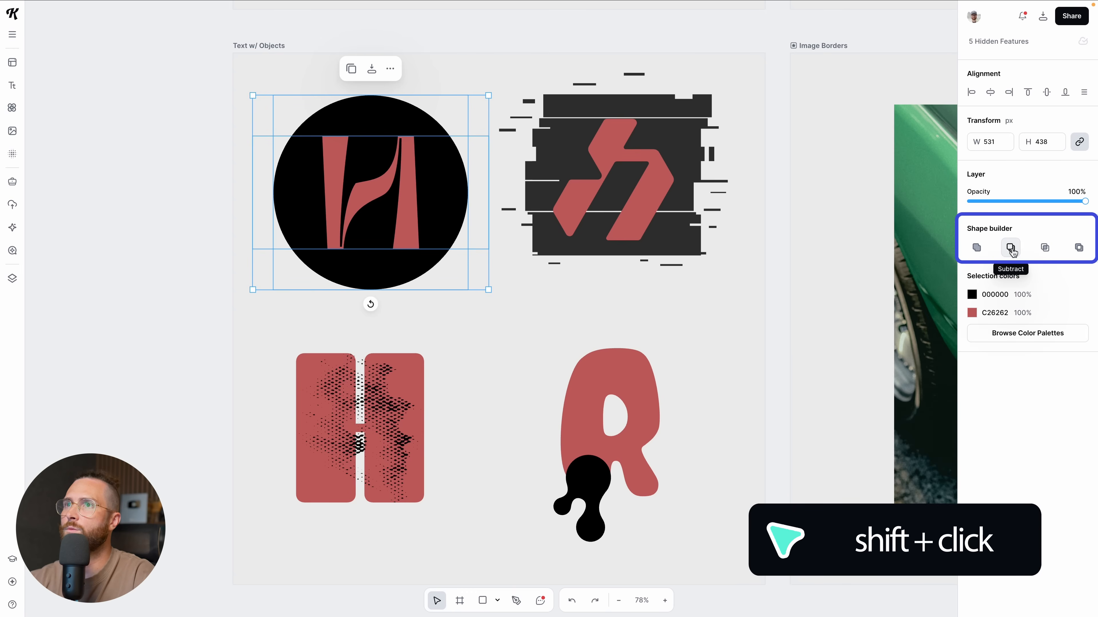
left_click(1011, 247)
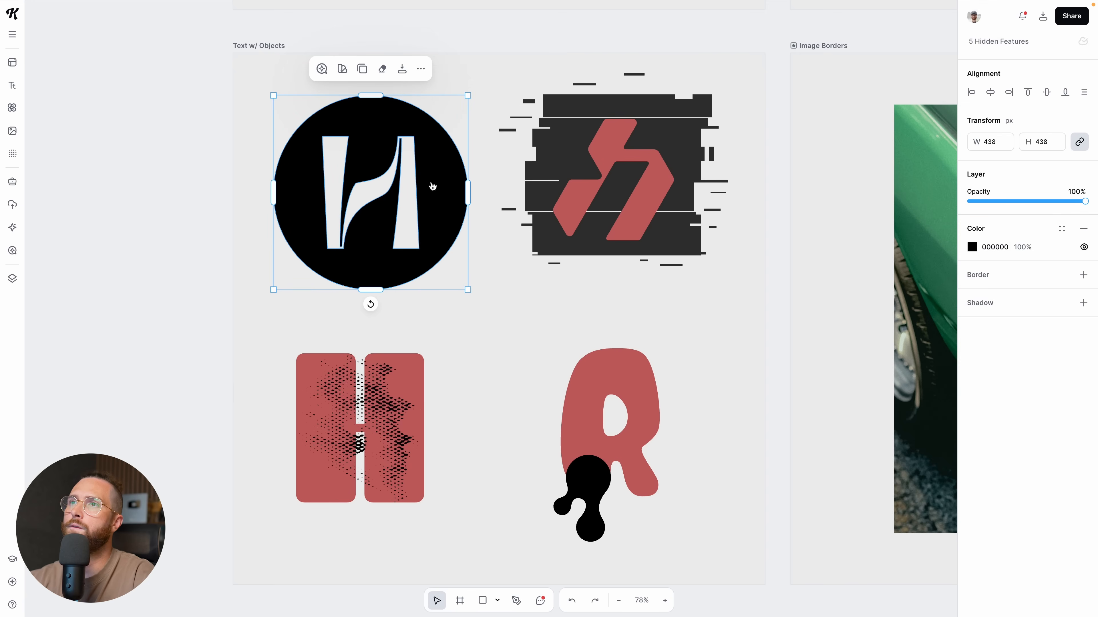
Step: Move the cut-out circle over to the green car photo and back to its place in the Text w/ Objects artboard
left_click(521, 320)
left_click_drag(452, 223, 969, 305)
scroll(891, 305, "right", 5)
left_click_drag(735, 276, 202, 183)
scroll(200, 195, "left", 5)
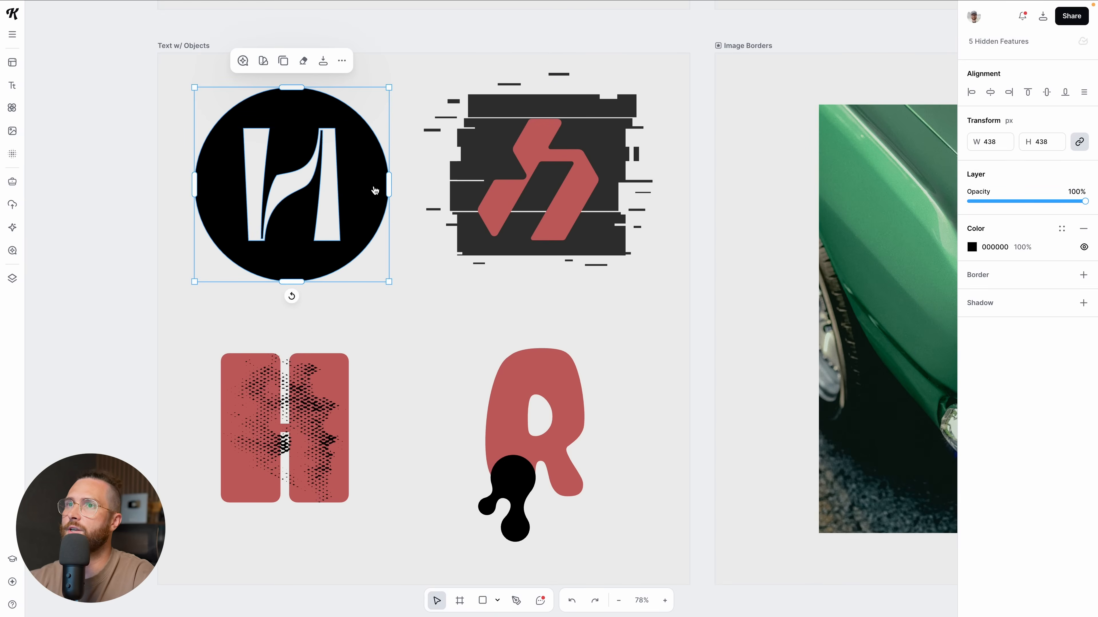
left_click_drag(372, 187, 369, 188)
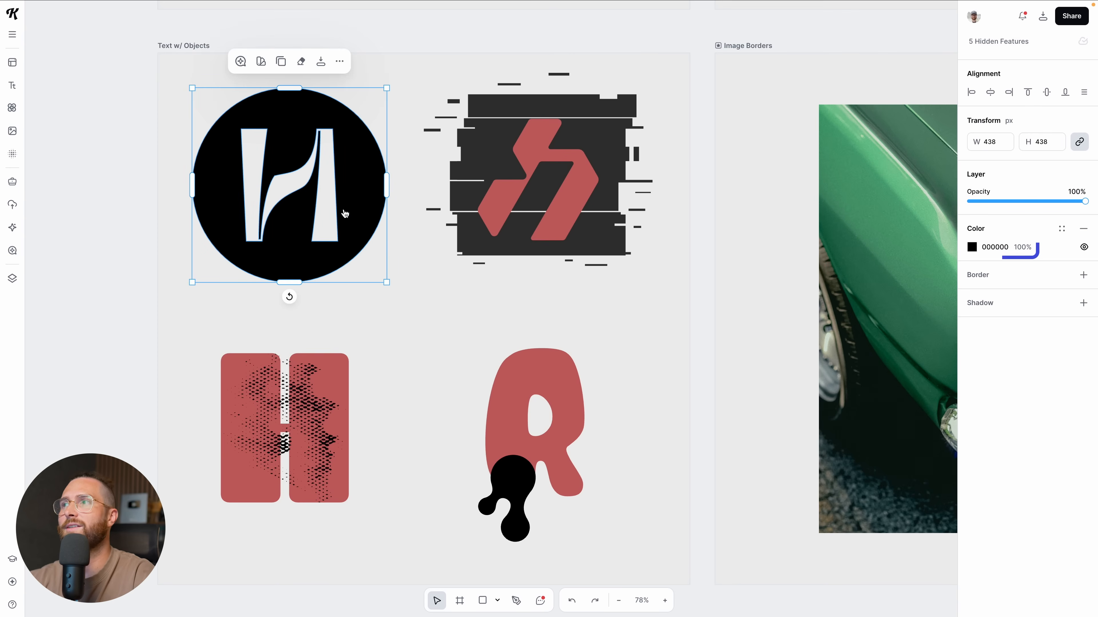
Step: Recolour the circle with the cut-out H to golden brown 916C1E
left_click(973, 247)
left_click_drag(922, 319, 876, 286)
mouse_move(838, 400)
left_mouse_down()
mouse_move(820, 397)
mouse_move(833, 391)
left_mouse_up()
left_click_drag(881, 299, 923, 325)
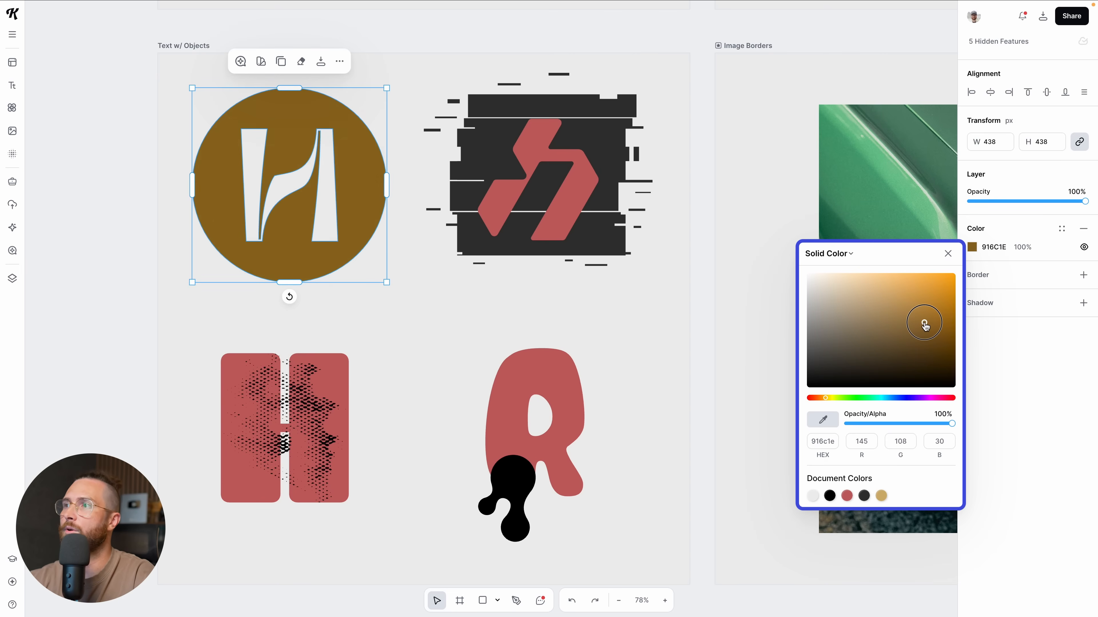
left_click(556, 300)
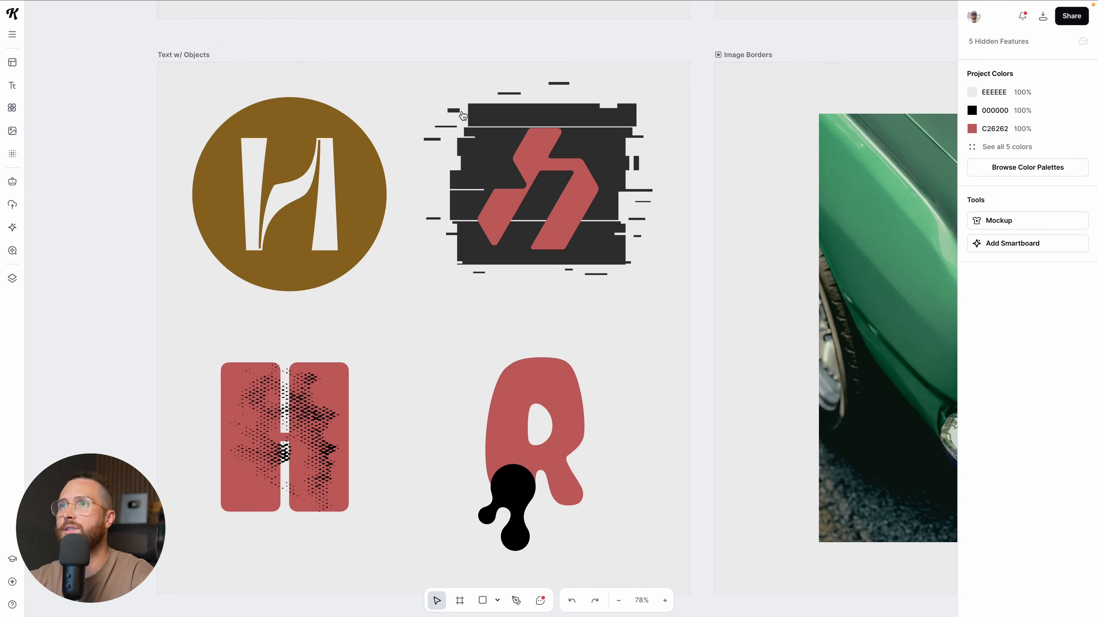
Step: Subtract the red letter from the dark glitch block behind it
left_click(499, 142)
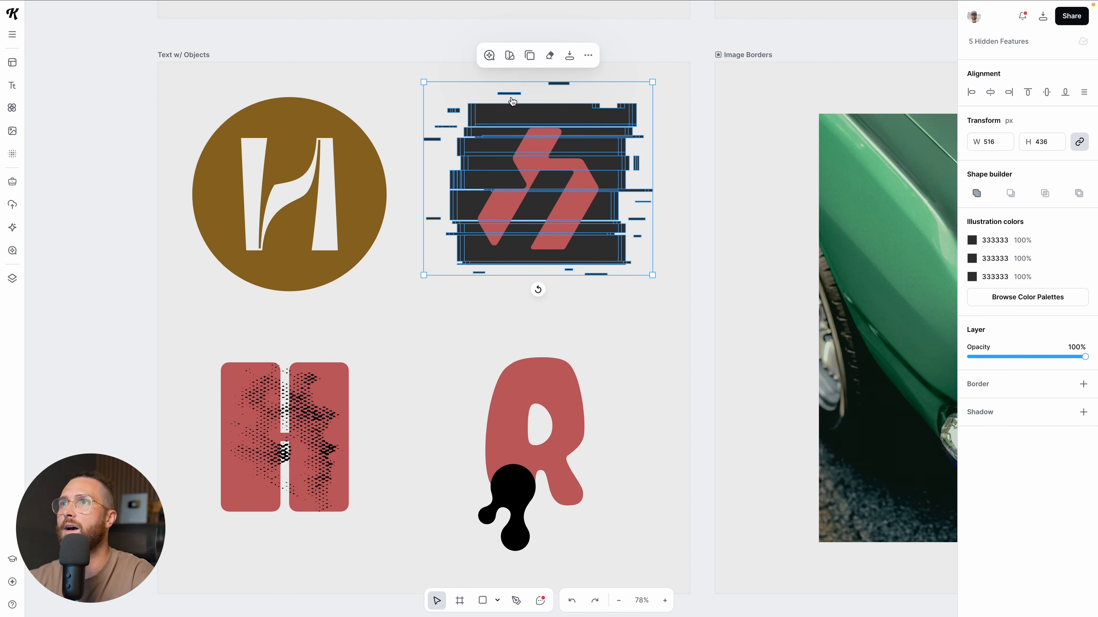
left_click(586, 332)
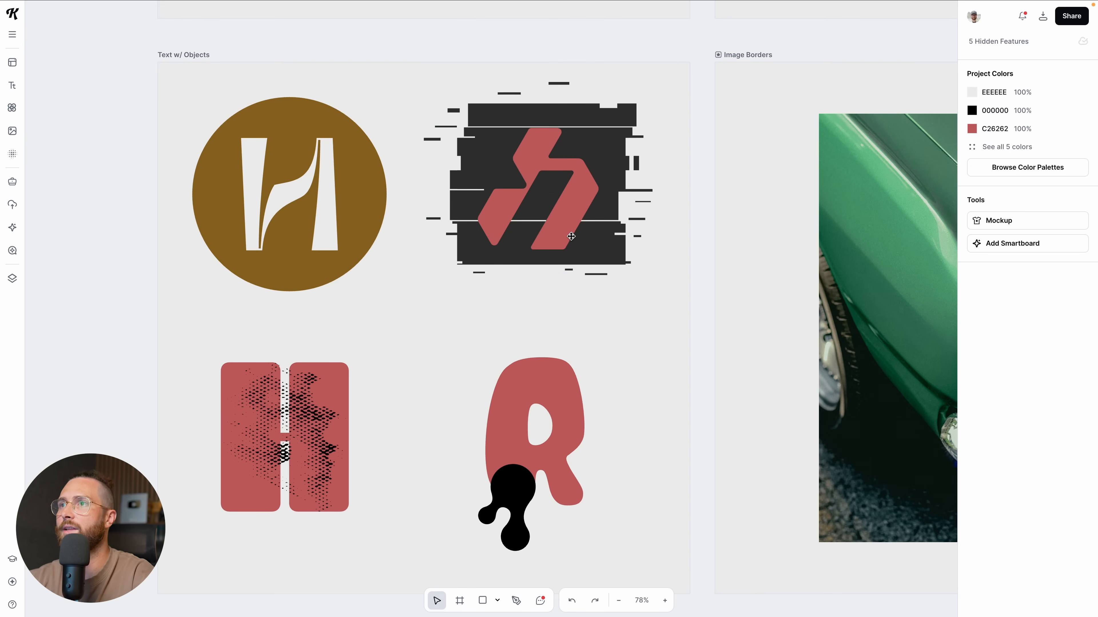
left_click_drag(637, 297, 475, 90)
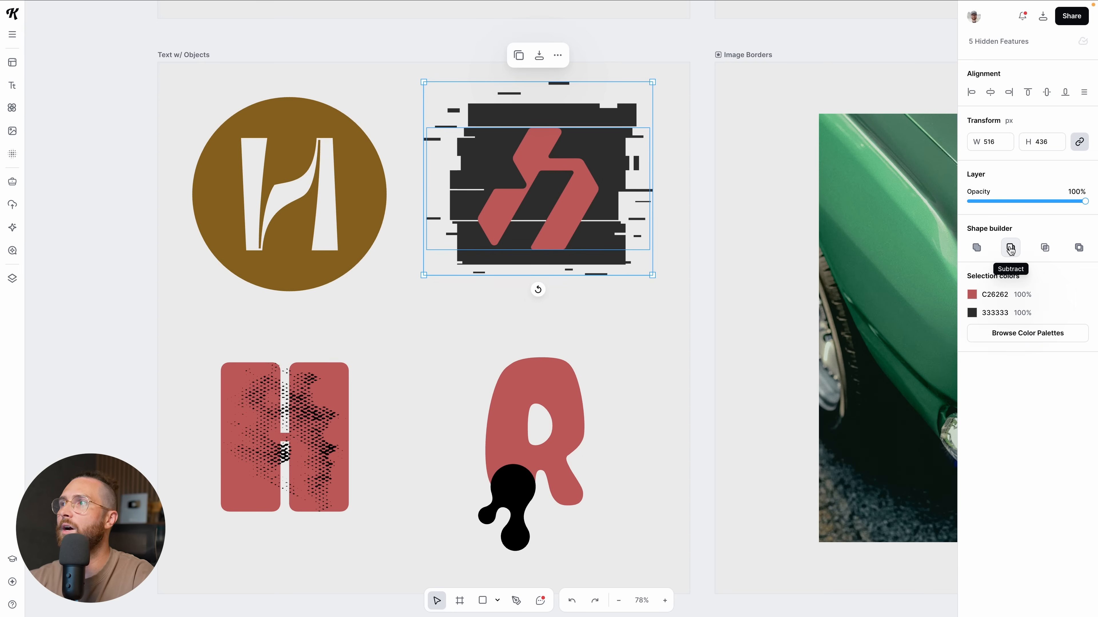
left_click(1010, 248)
left_click(594, 298)
Step: Recolour the cut-out glitch block dark purple and shift it slightly to the right
left_click(591, 231)
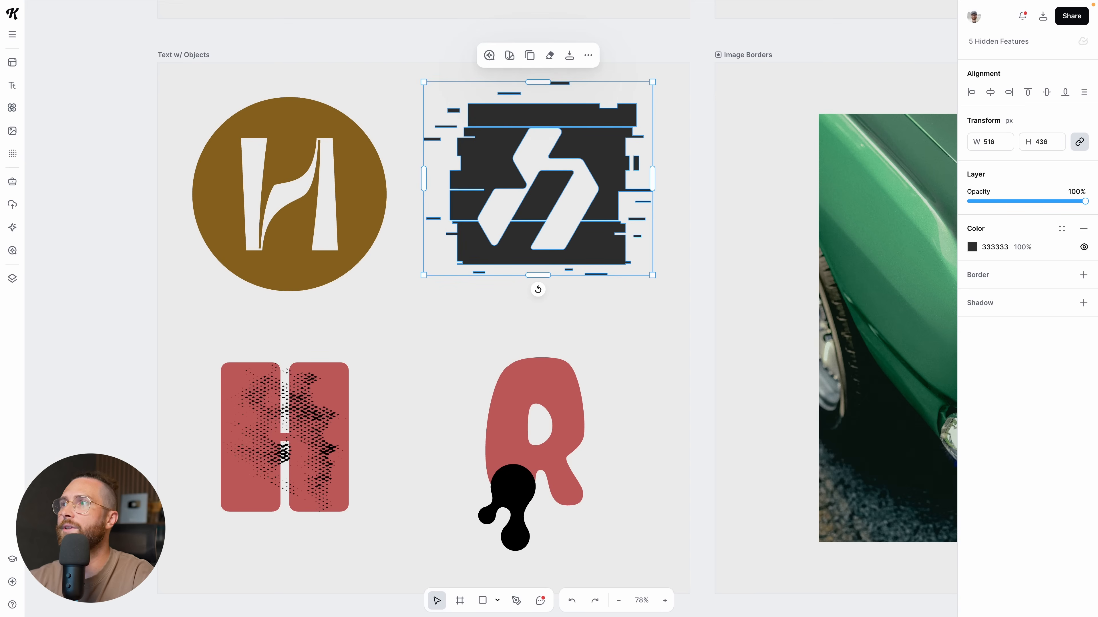
left_click(972, 247)
left_click(881, 496)
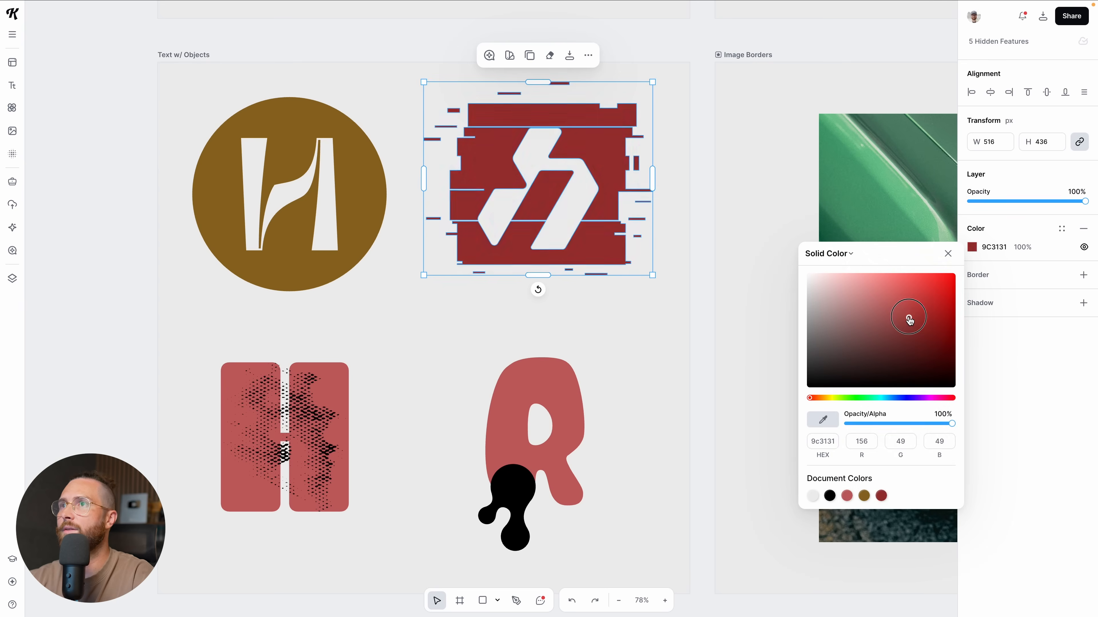
left_click_drag(885, 398, 922, 398)
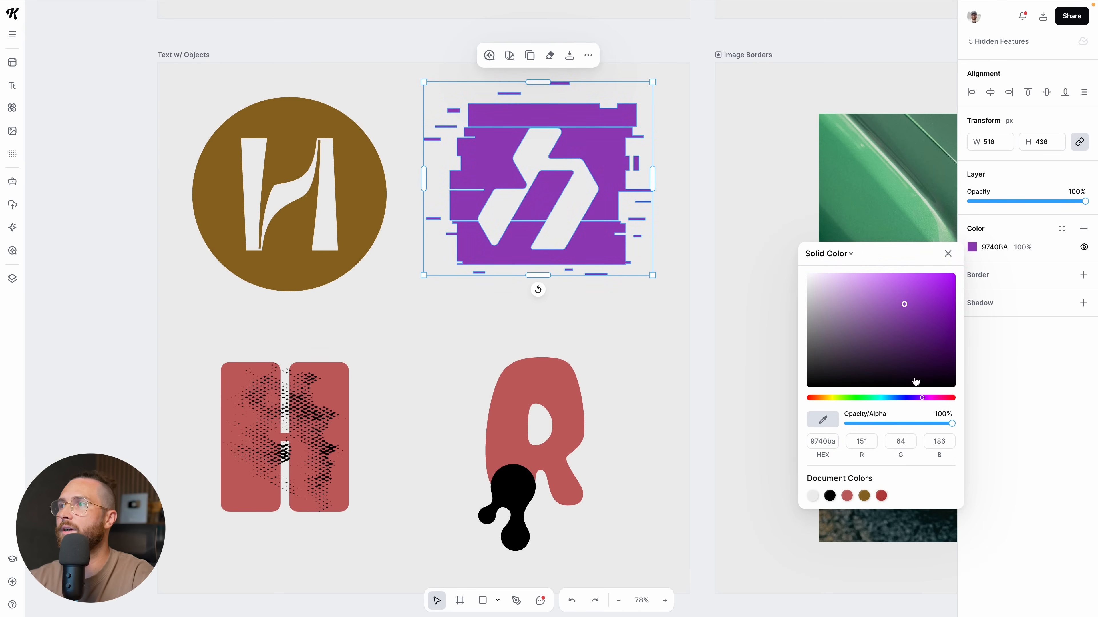
left_click_drag(909, 309, 940, 322)
left_click(586, 237)
left_click(557, 225)
left_click(606, 341)
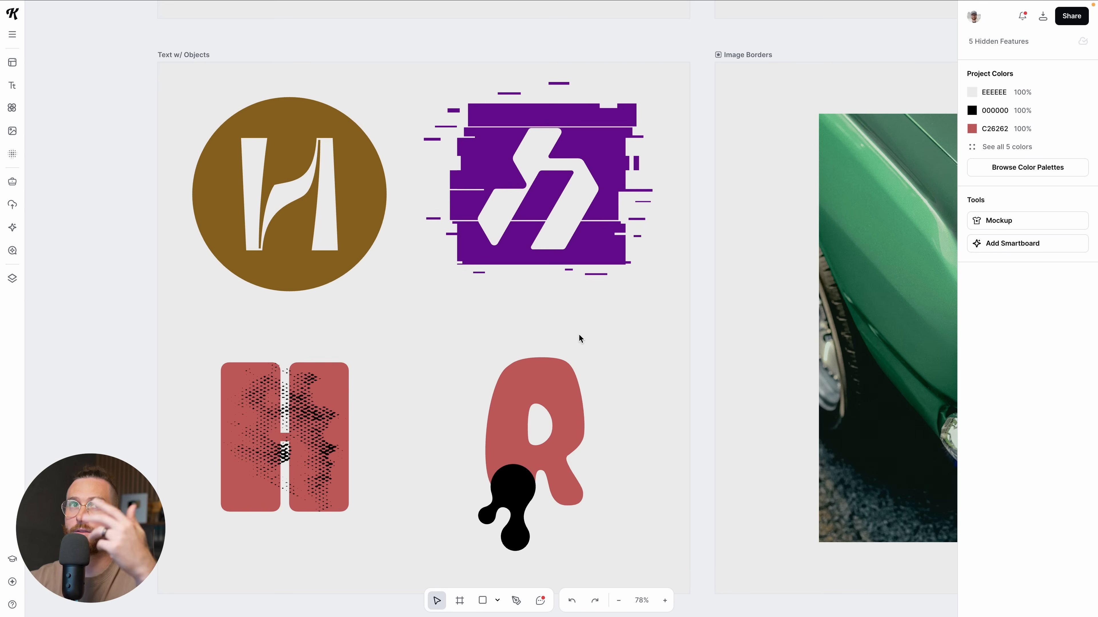
mouse_move(581, 238)
left_mouse_down()
mouse_move(571, 255)
mouse_move(397, 229)
mouse_move(378, 300)
mouse_move(603, 387)
mouse_move(593, 245)
left_mouse_up()
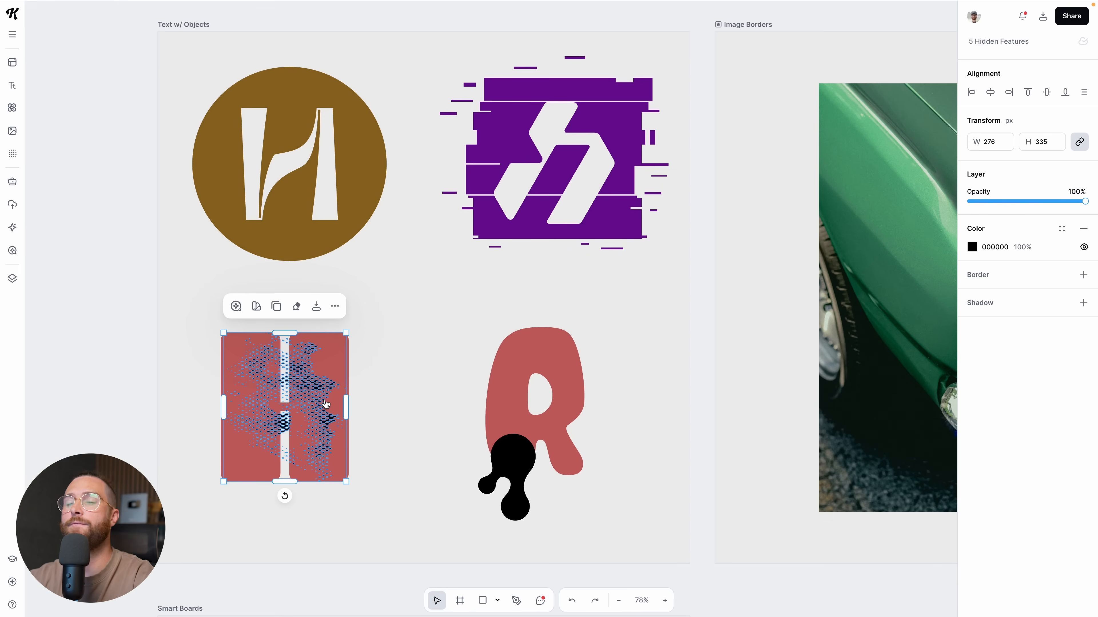
Step: Subtract the black halftone texture from the red H text below the brown circle
scroll(326, 405, "down", 1)
left_click(211, 296)
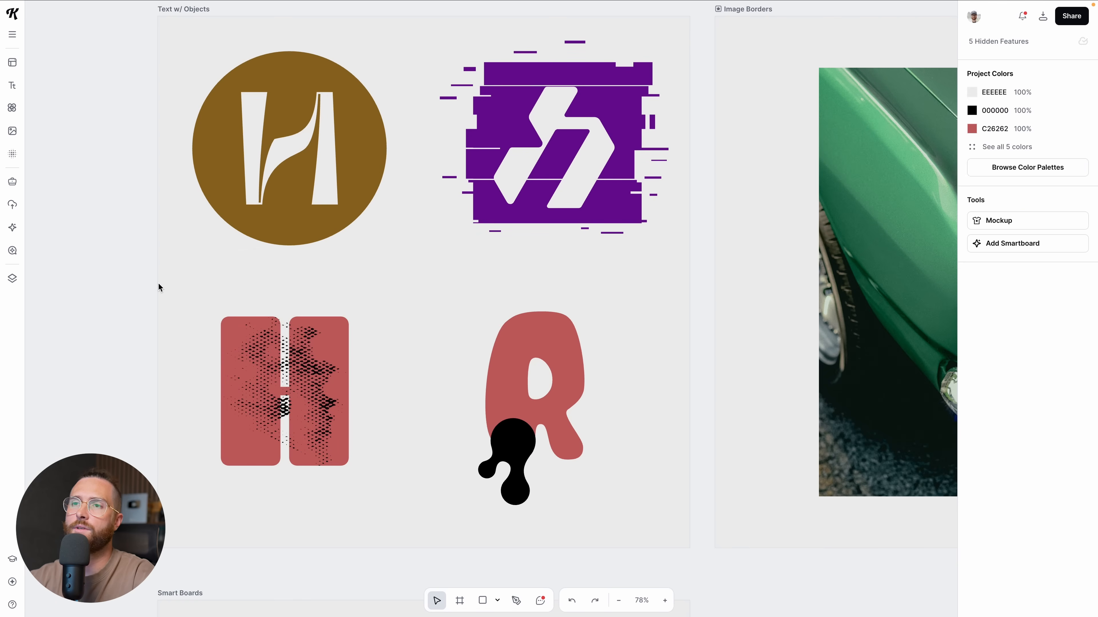
left_click(229, 342)
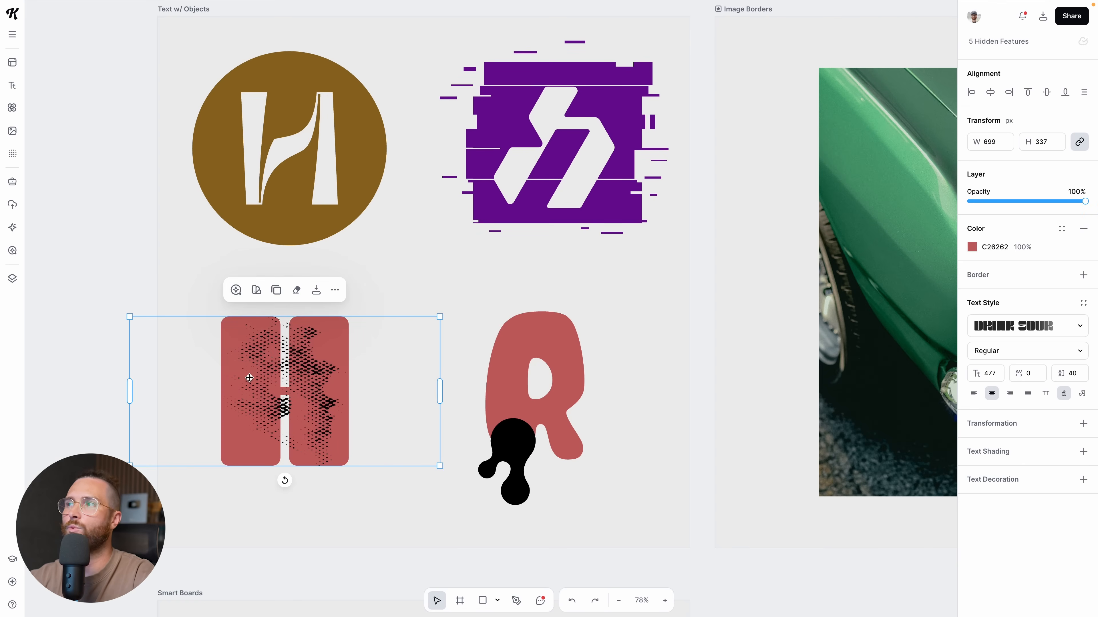
left_click(205, 290)
left_click_drag(191, 301, 370, 483)
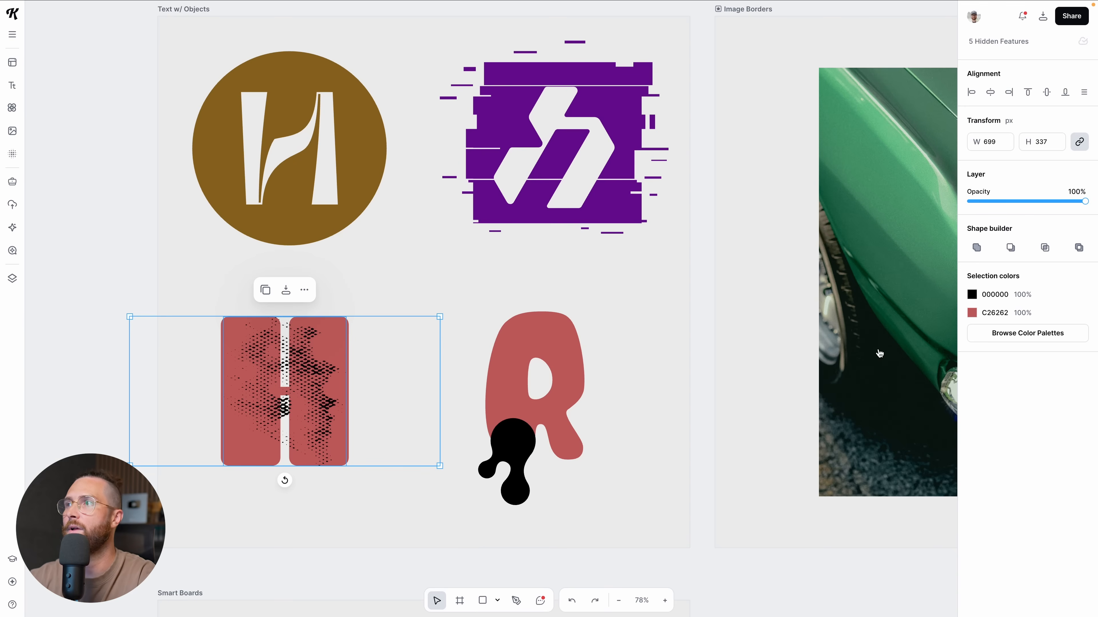
left_click(1010, 247)
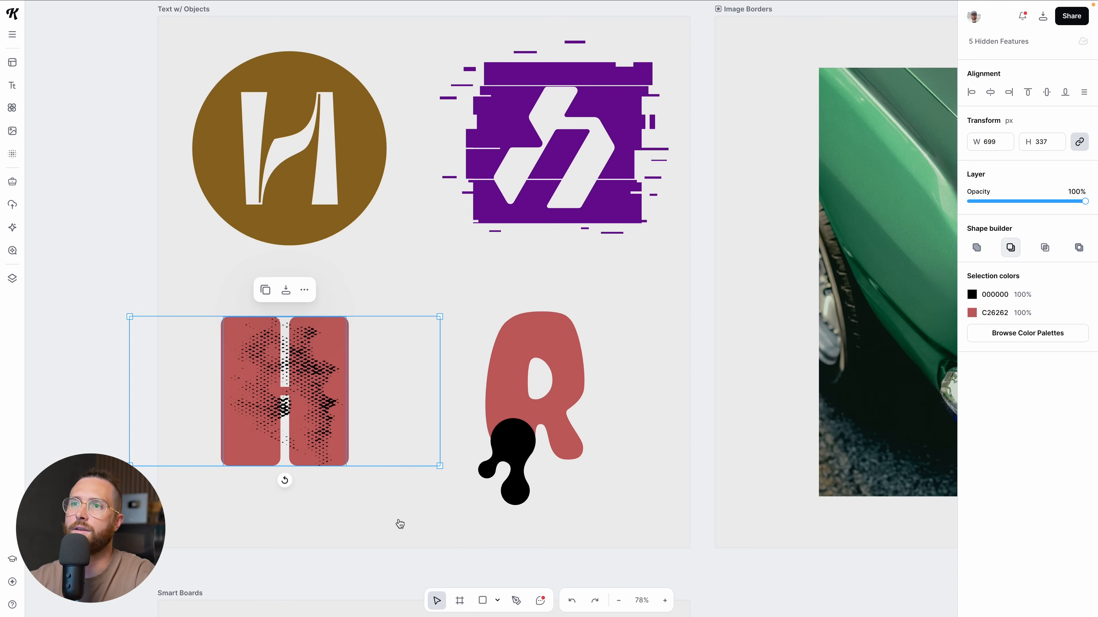
left_click(397, 520)
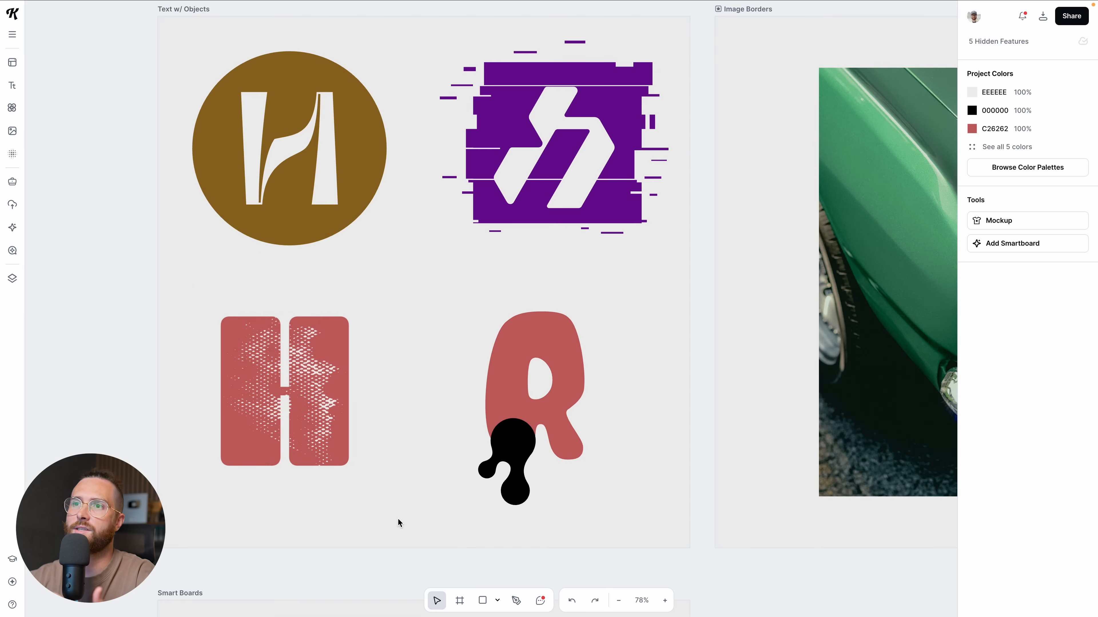
Step: Enlarge the halftone-textured H to about 343 by 401 px and shift it slightly down and to the right
left_click(316, 411)
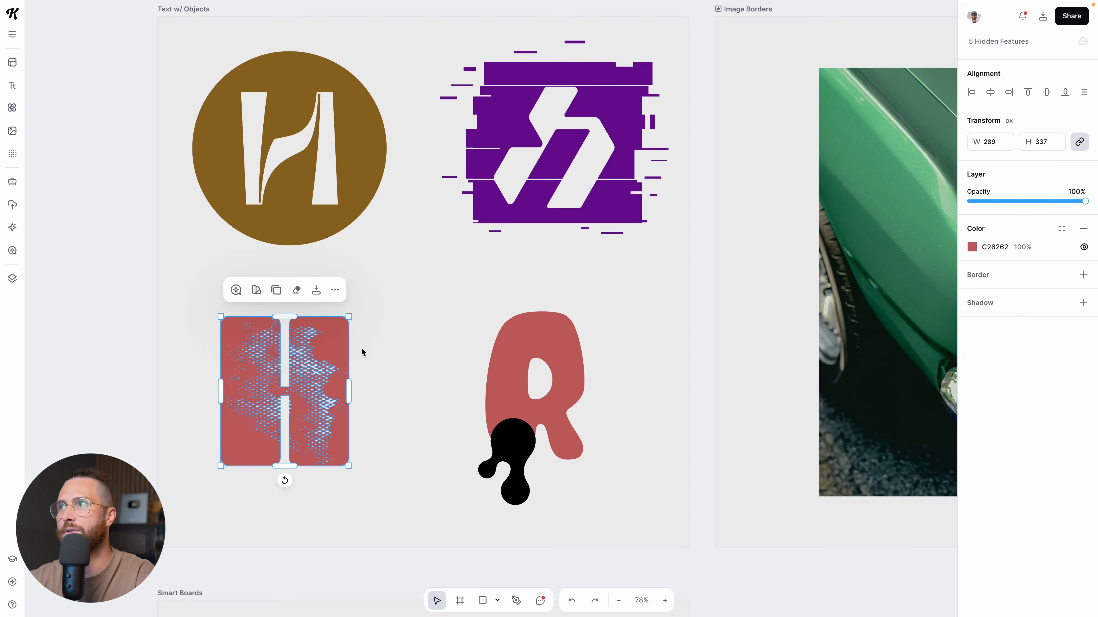
left_click_drag(350, 318, 373, 313)
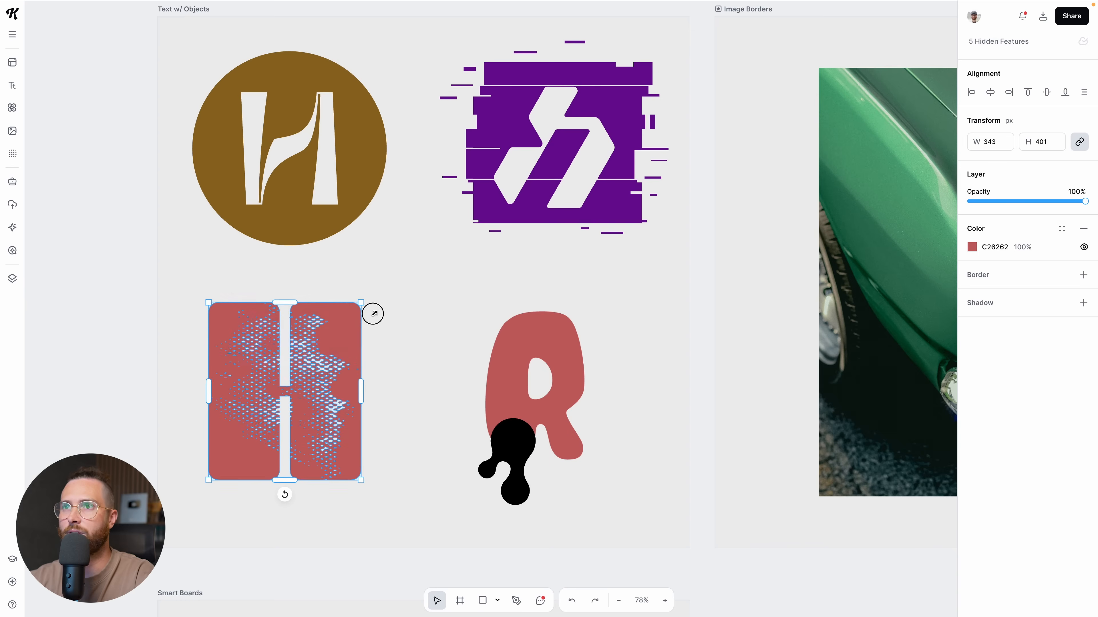
left_click_drag(338, 353, 335, 377)
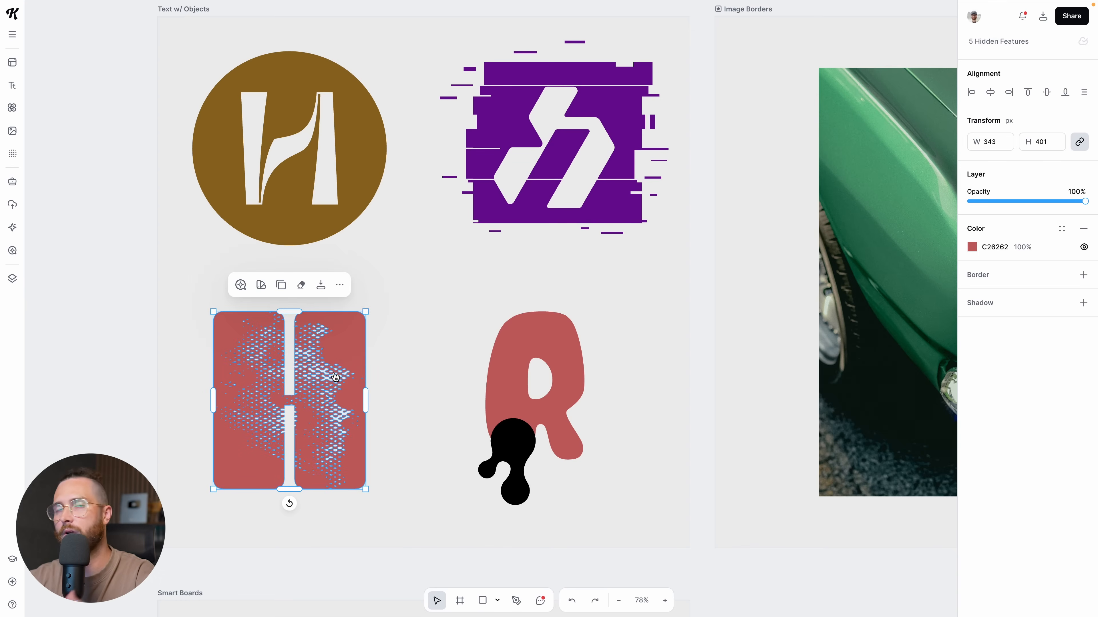
left_click(401, 434)
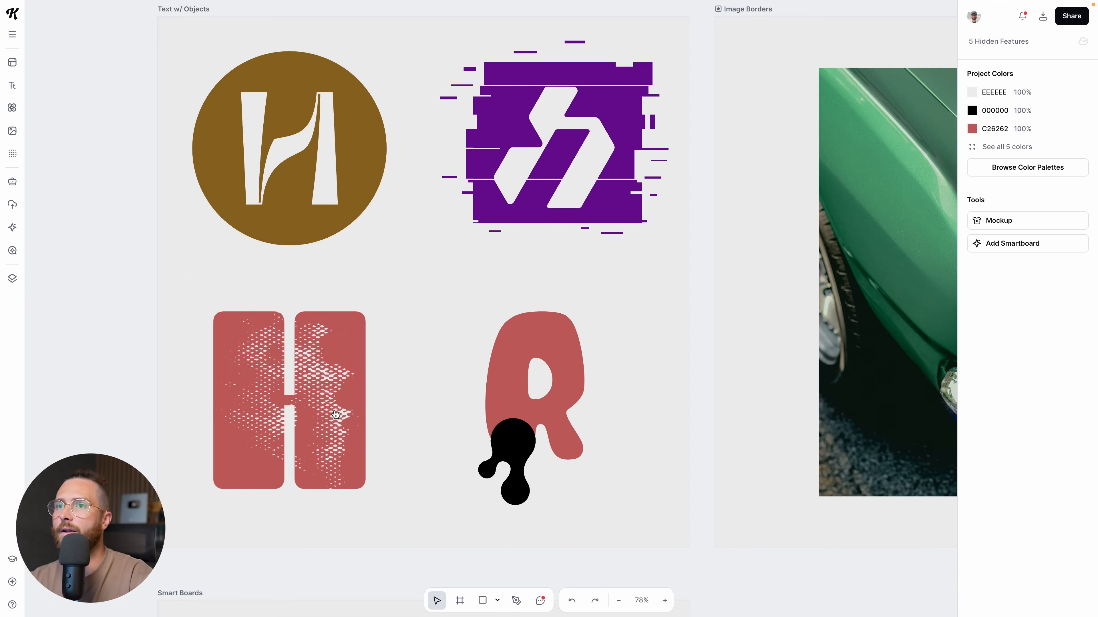
scroll(319, 386, "up", 5)
scroll(312, 375, "up", 3)
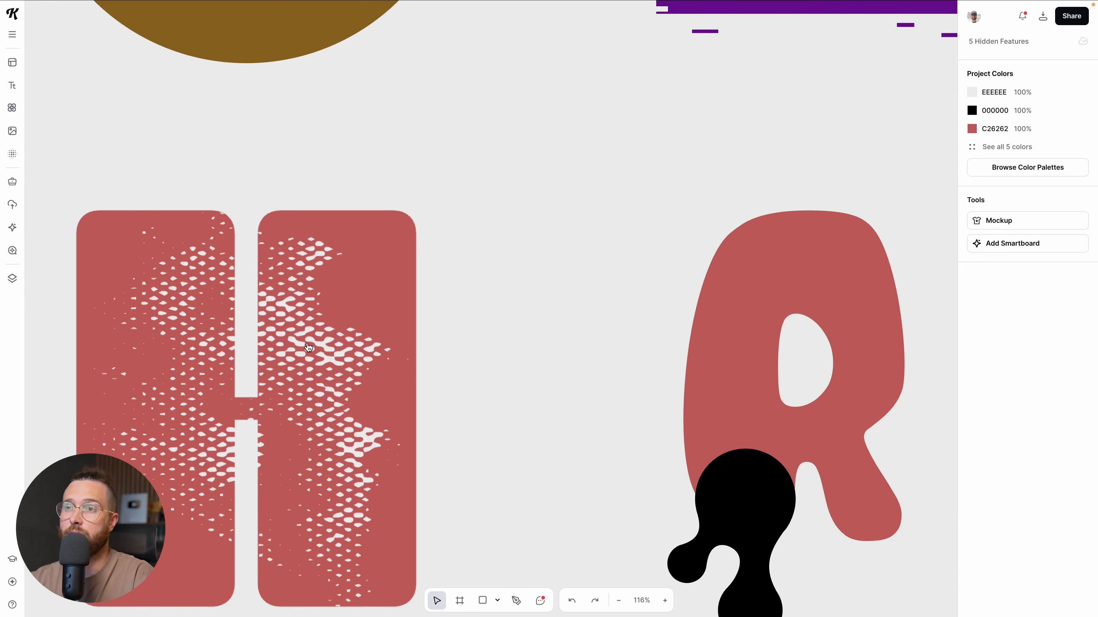
scroll(338, 382, "down", 6)
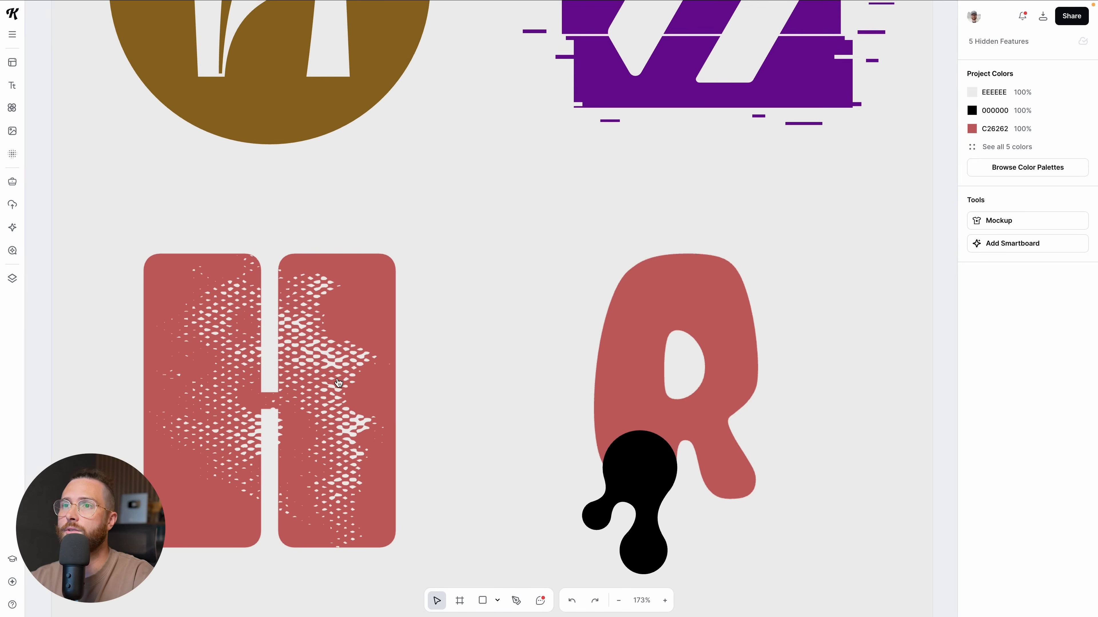
left_click_drag(359, 372, 330, 400)
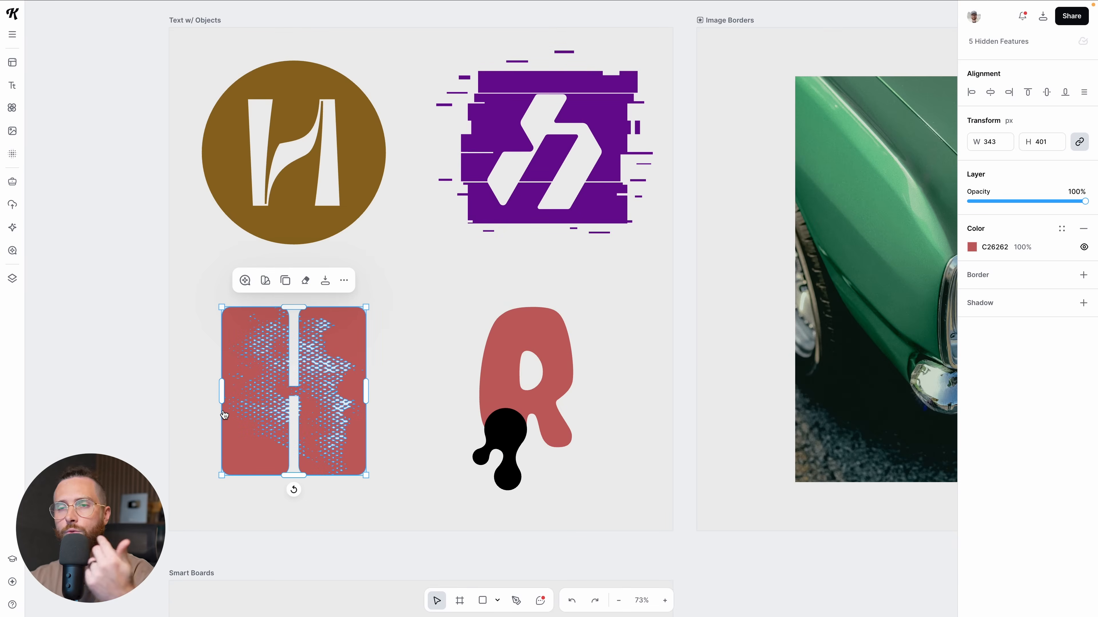
scroll(392, 430, "right", 2)
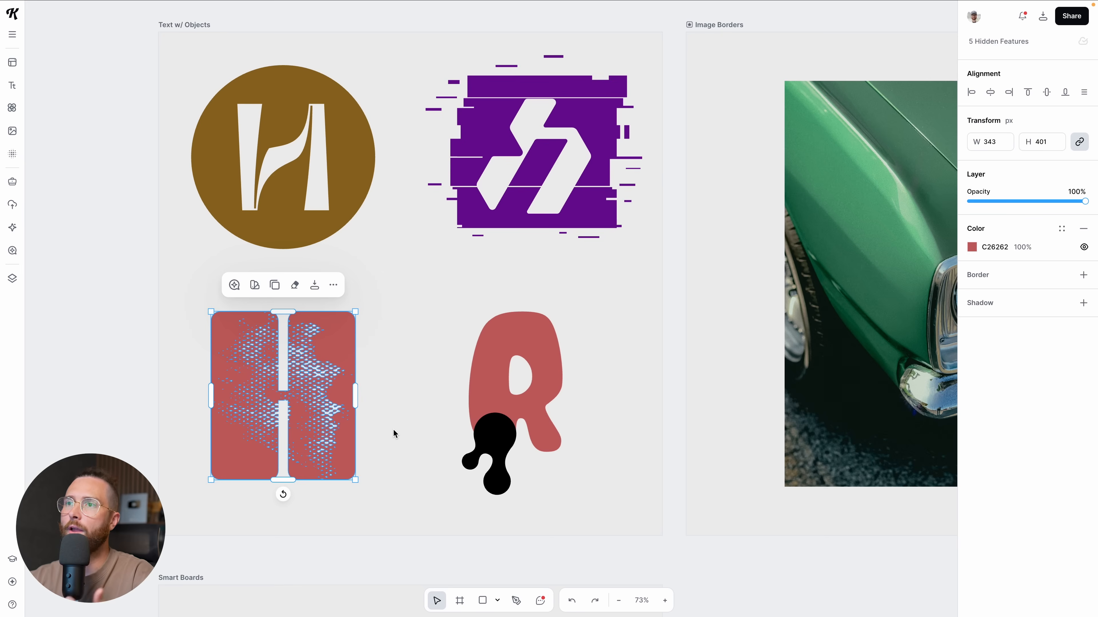
left_click(393, 429)
Step: Move the black drip shape off the red R, out to the left of its leg
left_click(486, 433)
scroll(484, 432, "up", 3)
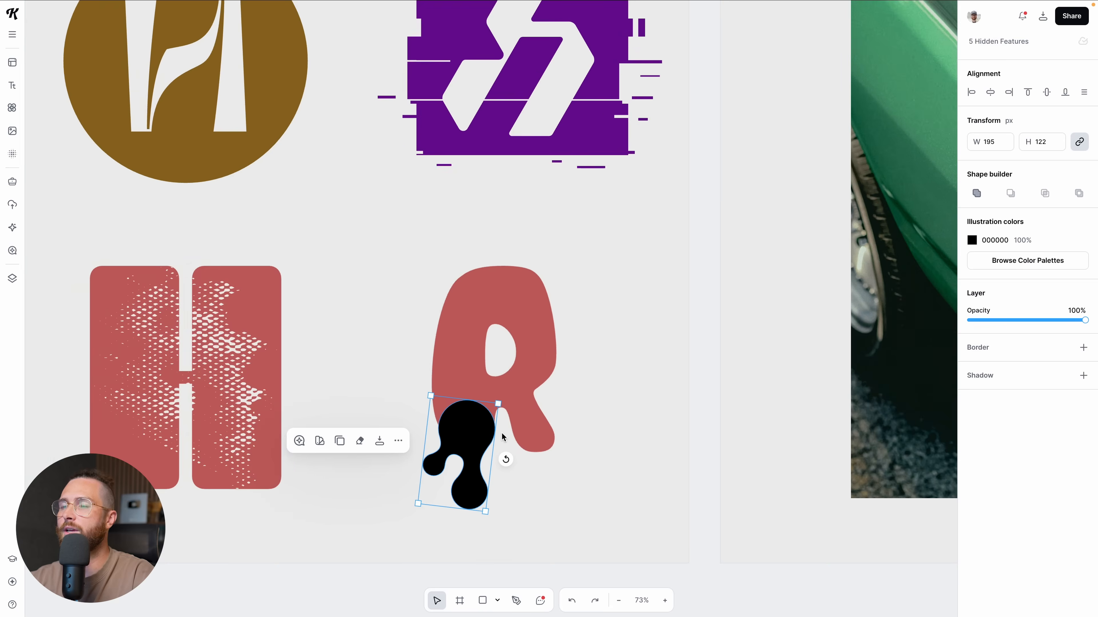
left_click_drag(477, 459, 423, 458)
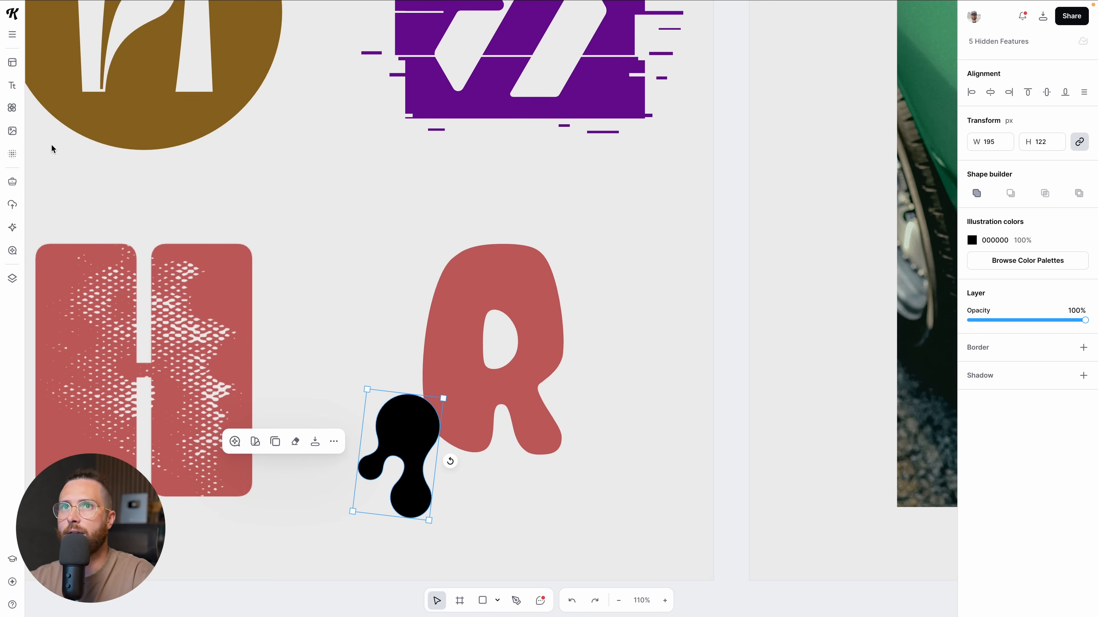
Step: Browse the Abstract illustrations down to the Amorph collection and look through its blob shapes
left_click(12, 107)
left_click(217, 66)
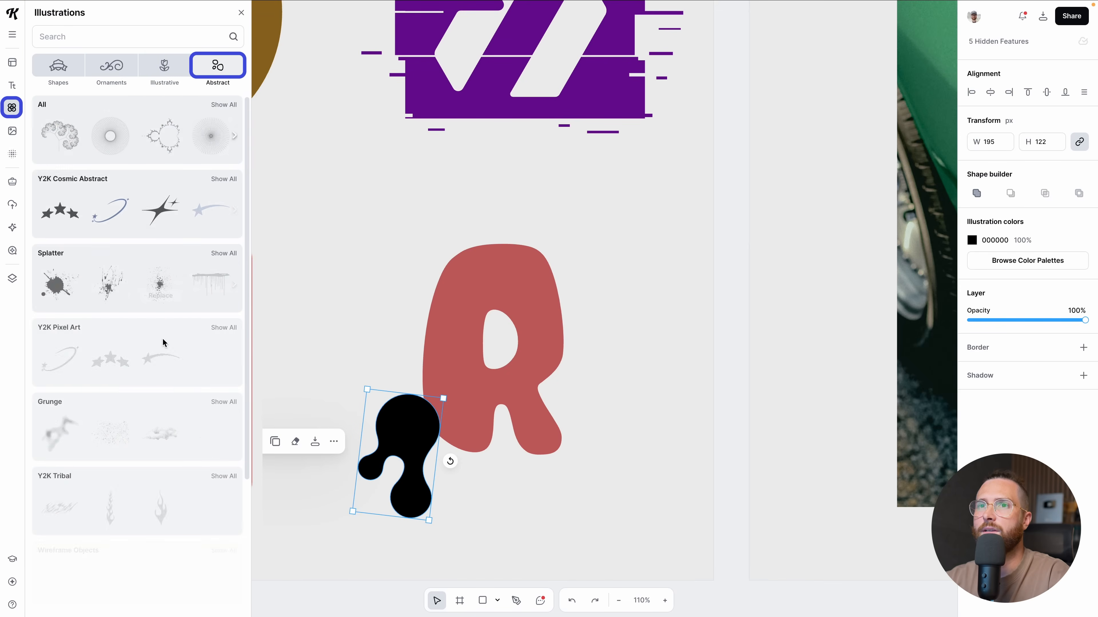
scroll(164, 351, "down", 9)
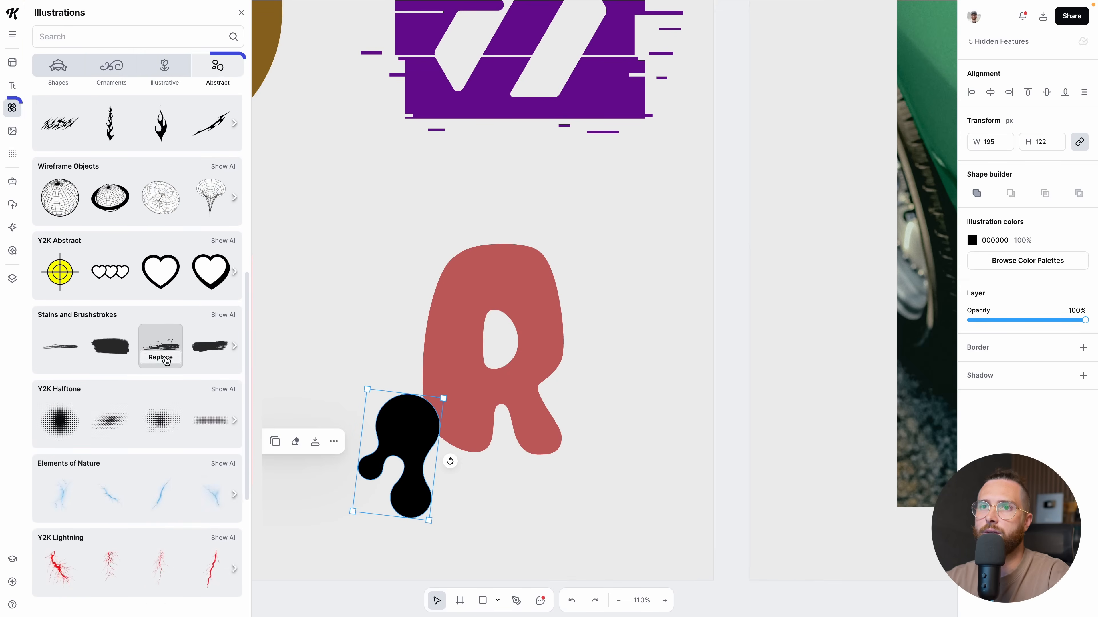
scroll(167, 361, "down", 20)
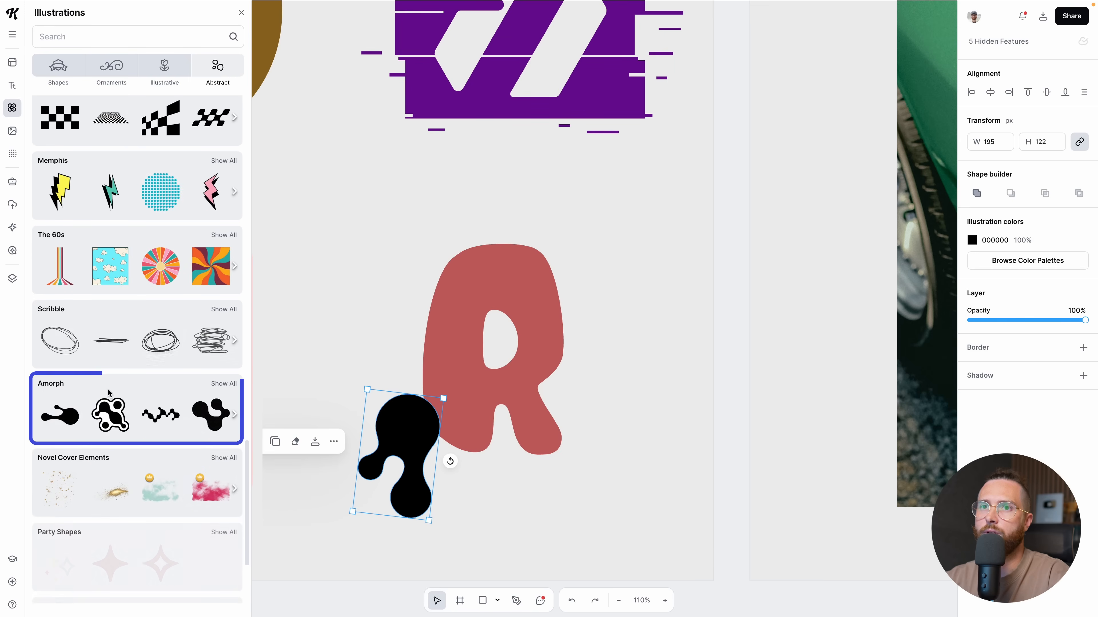
scroll(131, 404, "right", 7)
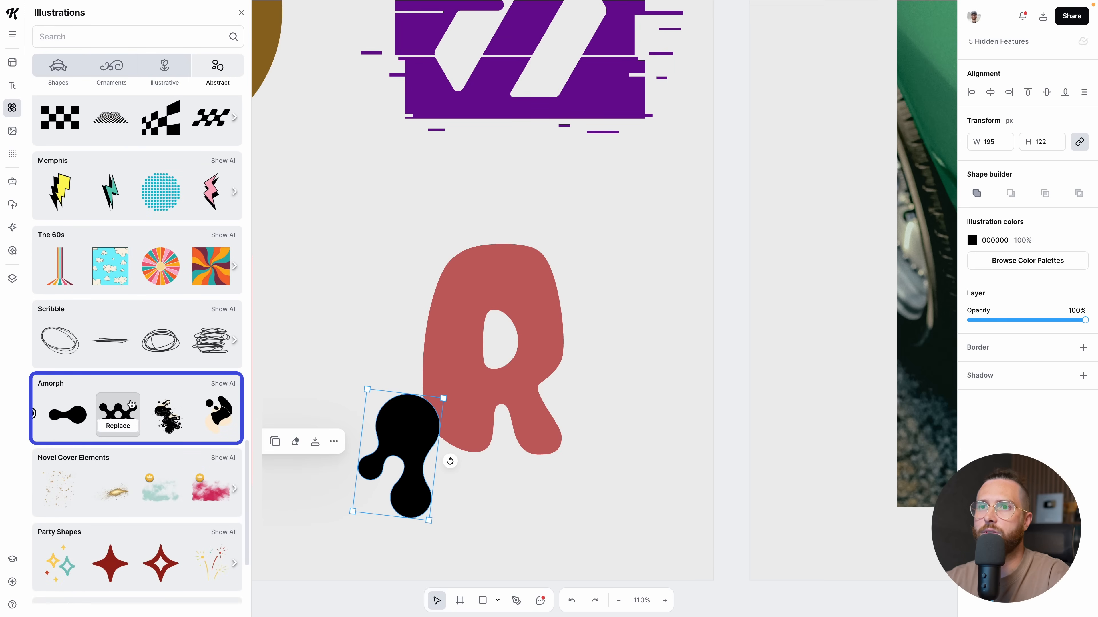
left_click(241, 13)
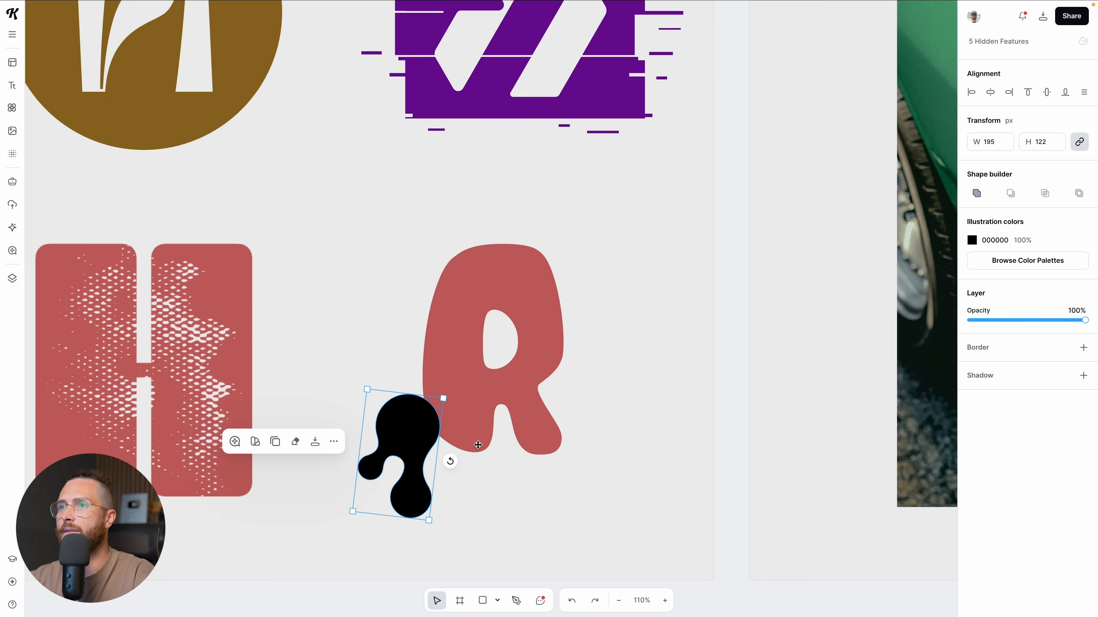
Step: Place the black drip shape back over the R's left leg and unite it with the R text
left_click(517, 370)
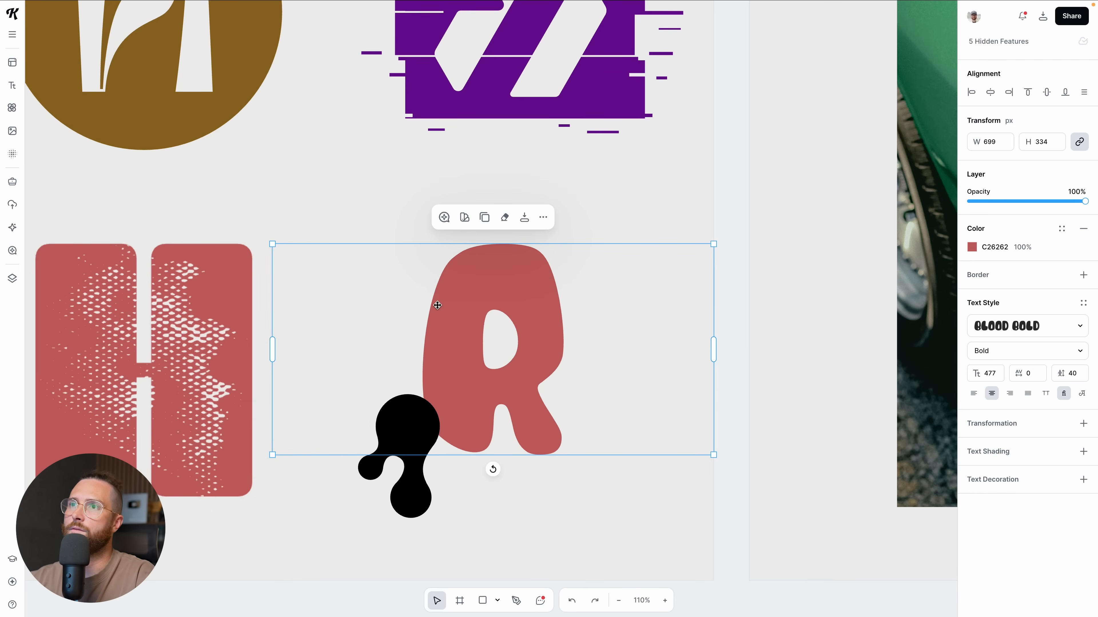
left_click_drag(386, 437, 458, 434)
scroll(440, 439, "up", 3)
scroll(440, 440, "up", 2)
left_click(501, 454)
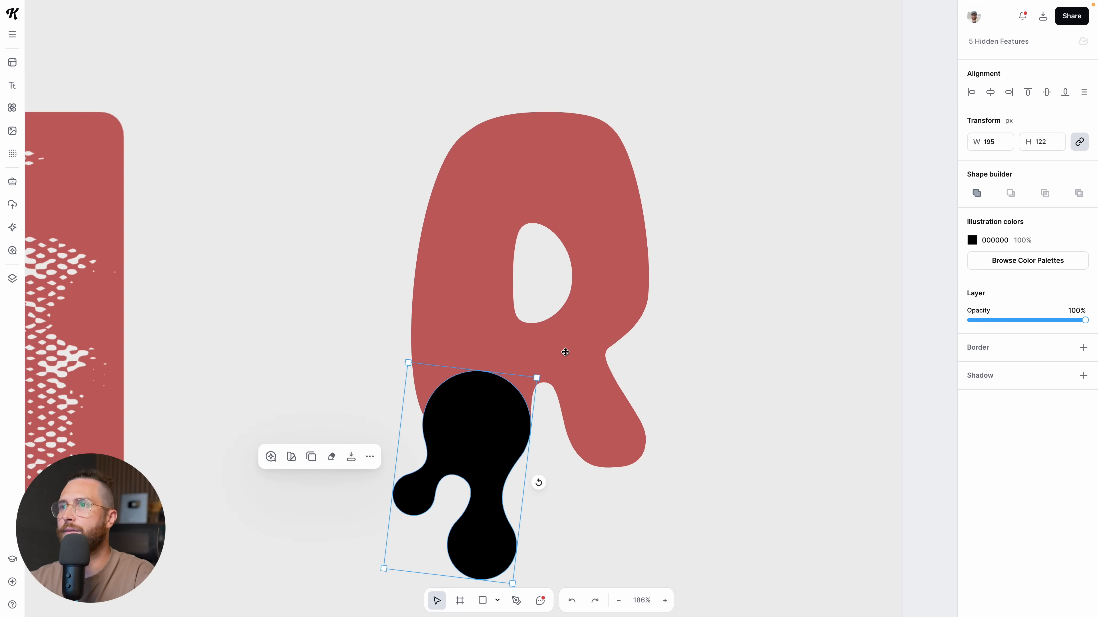
left_click(580, 337, "shift")
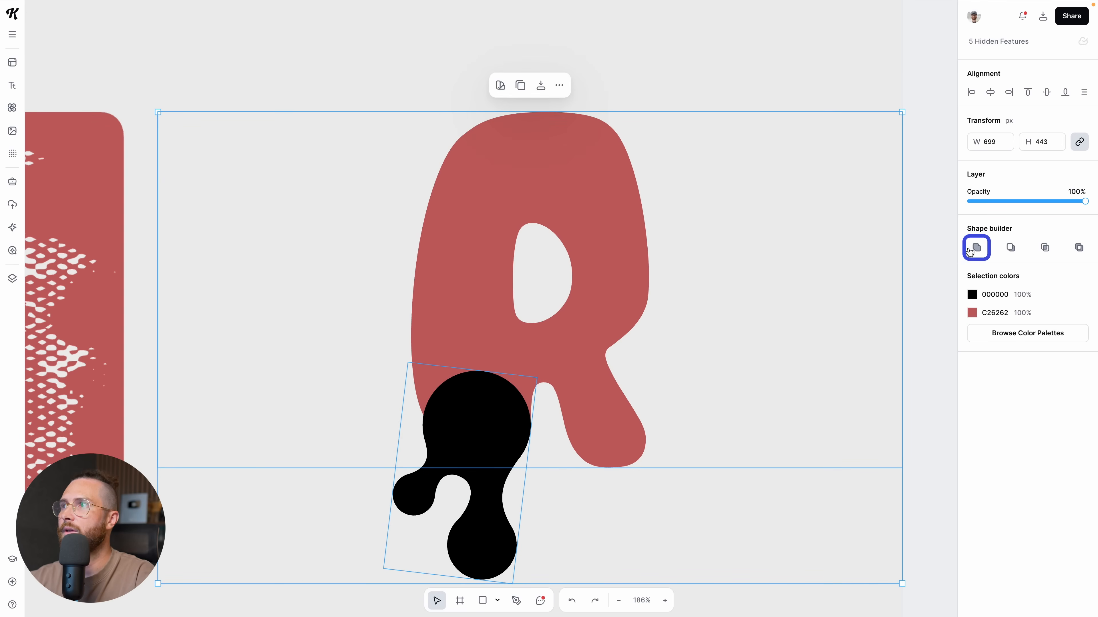
left_click(977, 249)
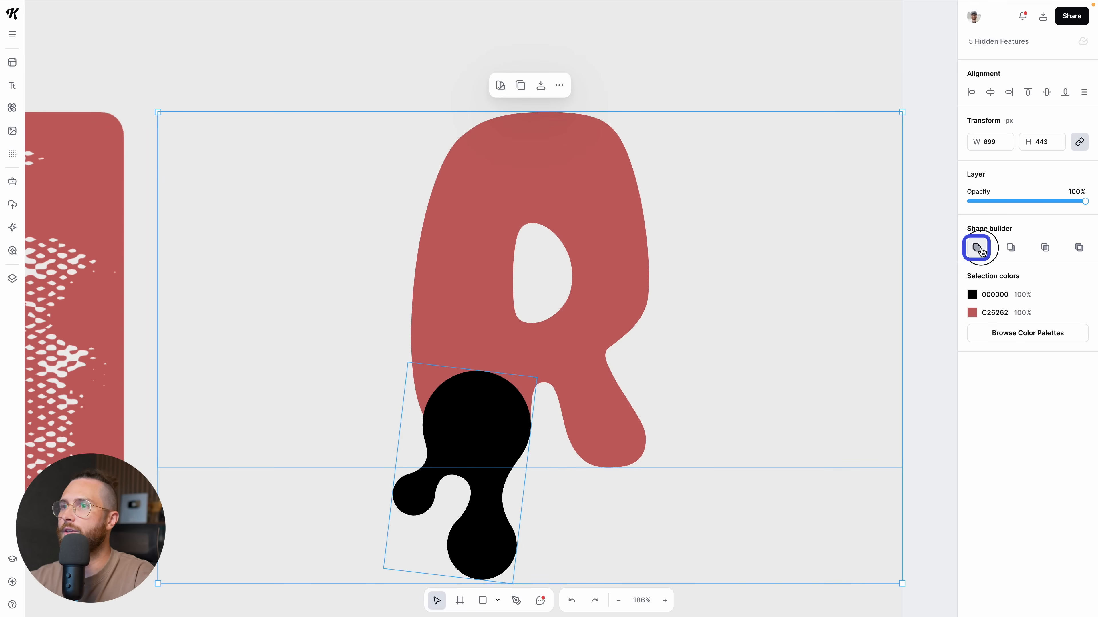
left_click(829, 373)
Step: Open the merged dripping R for point editing and examine the anchor points where the drip joins the letter
scroll(565, 428, "down", 2)
scroll(565, 431, "down", 2)
left_click(499, 450)
double_click(498, 451)
scroll(498, 452, "down", 1)
scroll(498, 453, "up", 3)
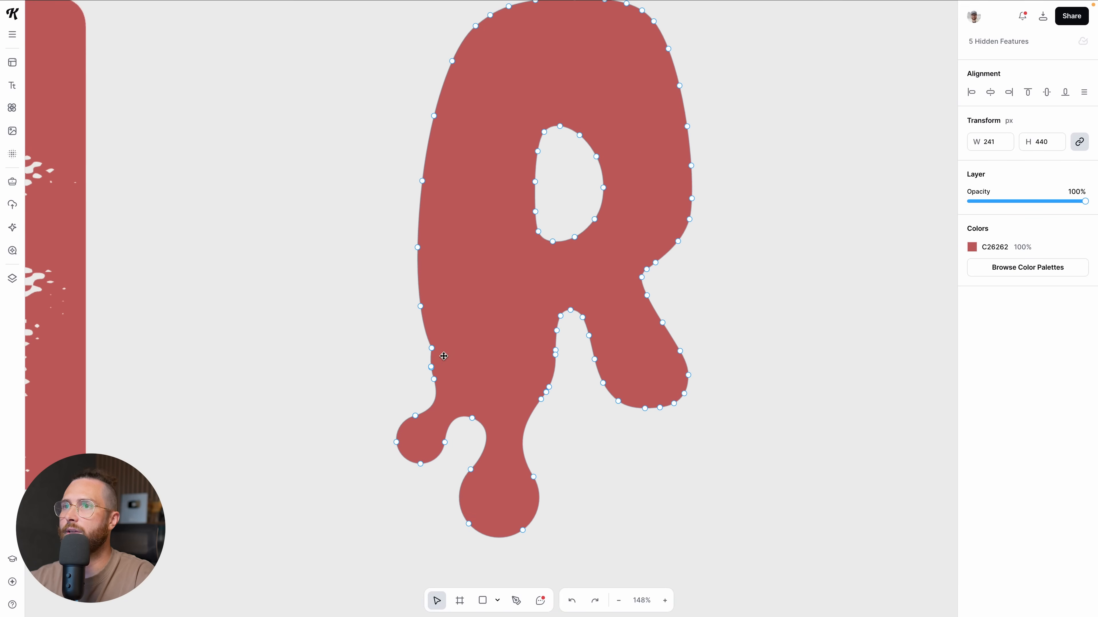
Step: Pull the anchor point on the left edge of the dripping R outward where the drip meets the leg, and leave point editing
left_click(428, 348)
mouse_move(428, 348)
left_mouse_down()
mouse_move(422, 336)
mouse_move(425, 358)
left_mouse_up()
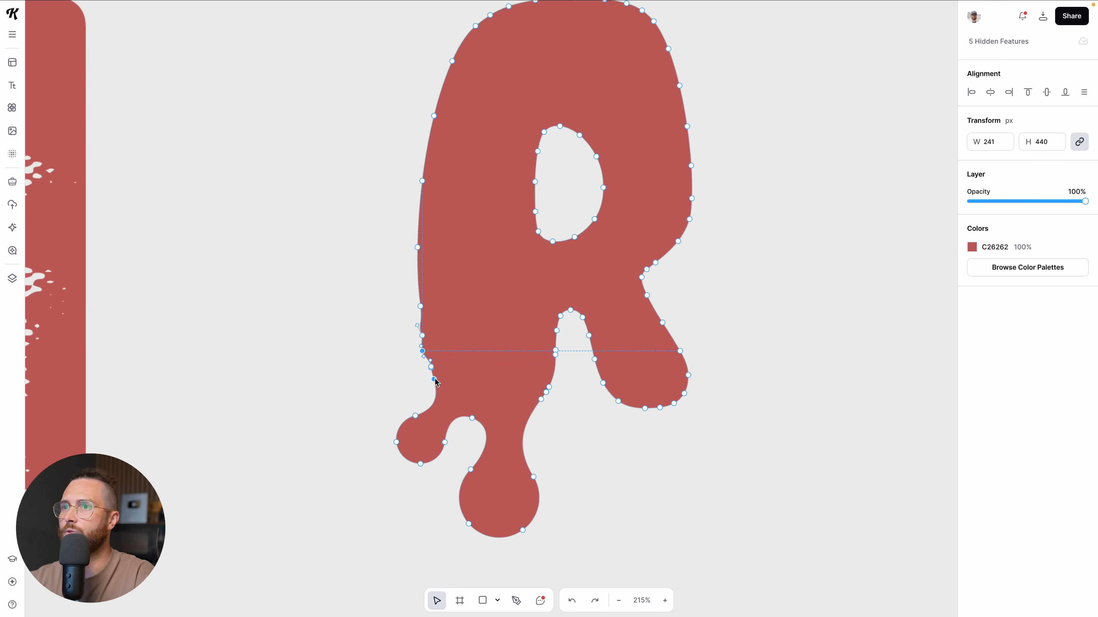
key("Escape")
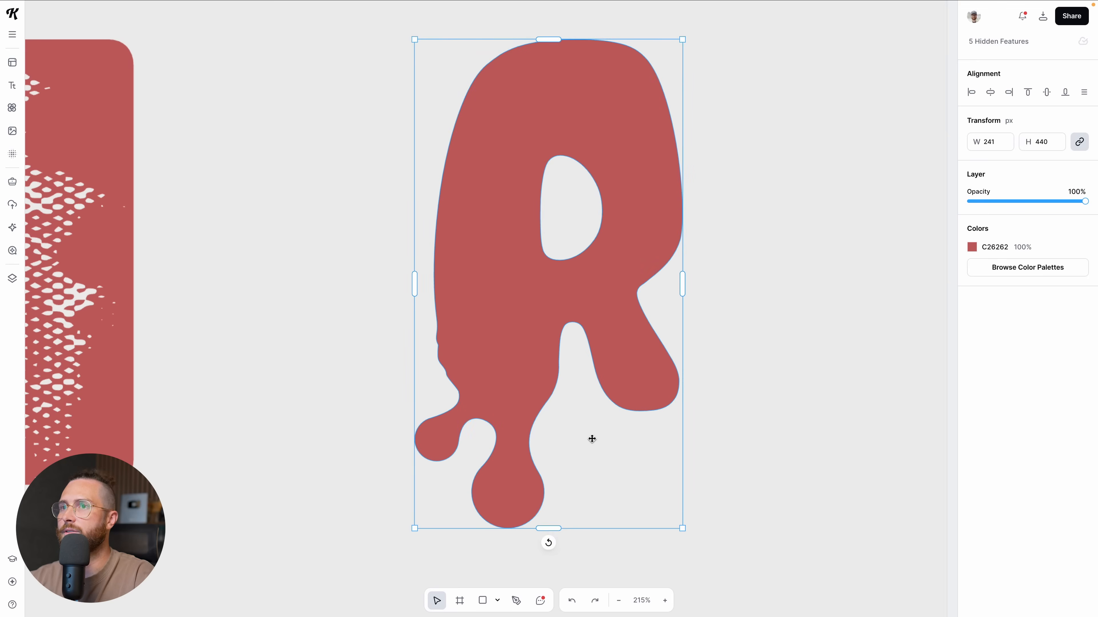
scroll(594, 441, "down", 4)
scroll(597, 445, "down", 2)
left_click(724, 434)
Step: Select the purple glitch design together with the dripping R and look at the shape builder options for them
scroll(724, 434, "down", 4)
scroll(723, 434, "up", 4)
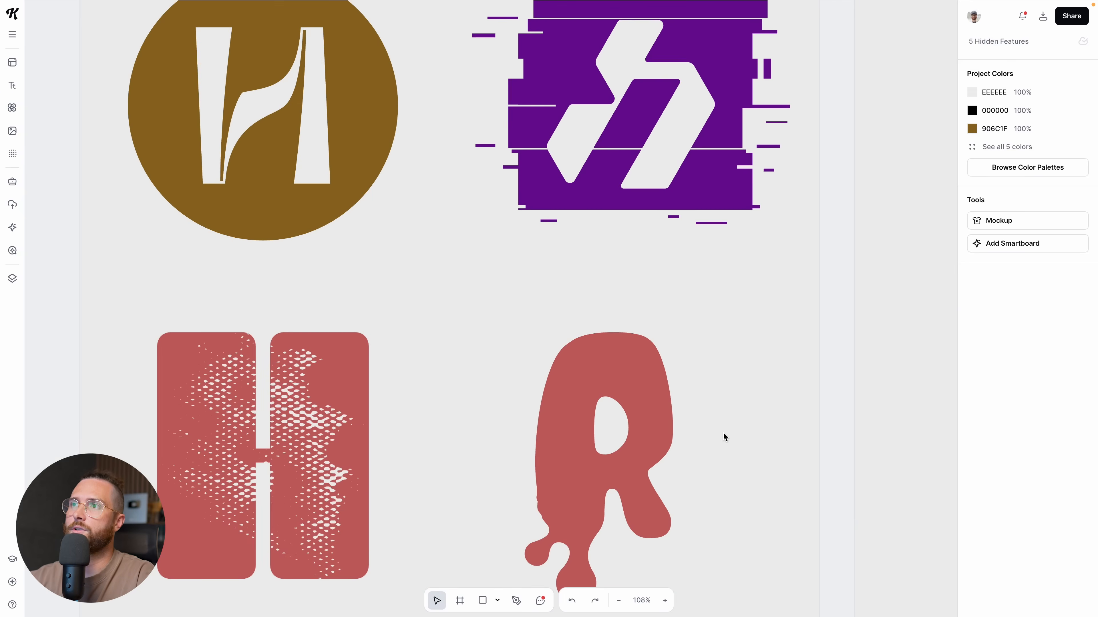
scroll(724, 433, "down", 3)
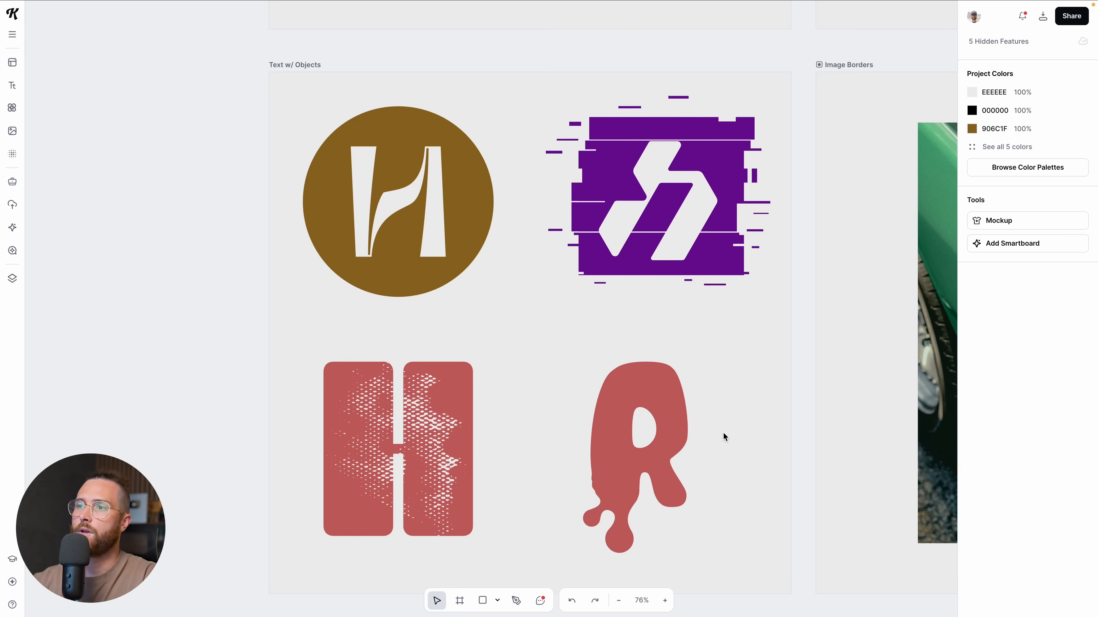
scroll(723, 436, "down", 2)
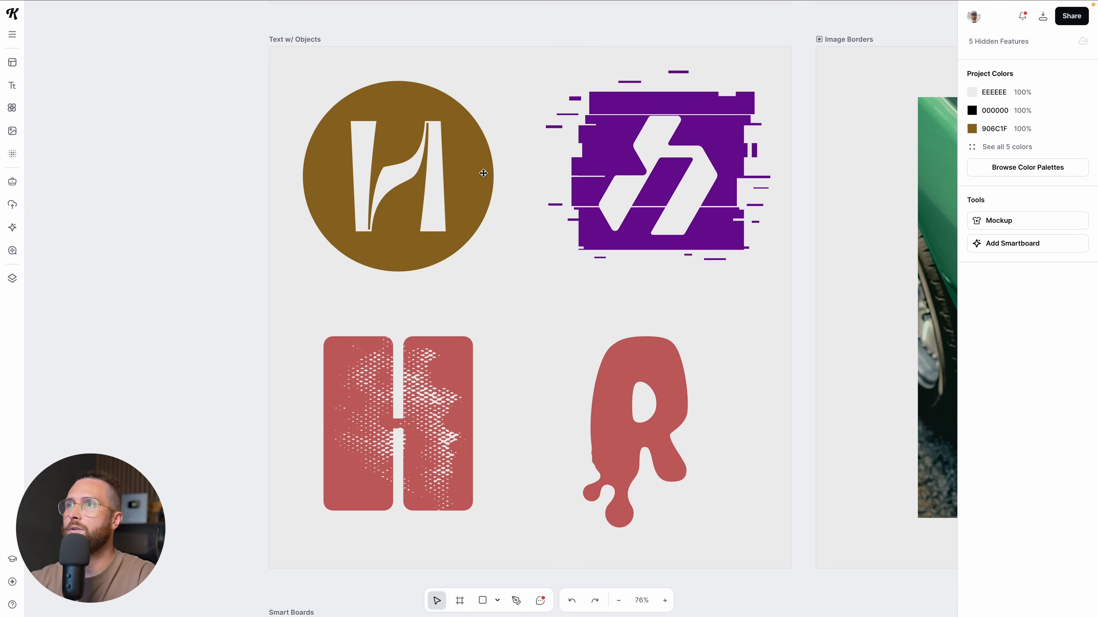
left_click_drag(538, 96, 665, 452)
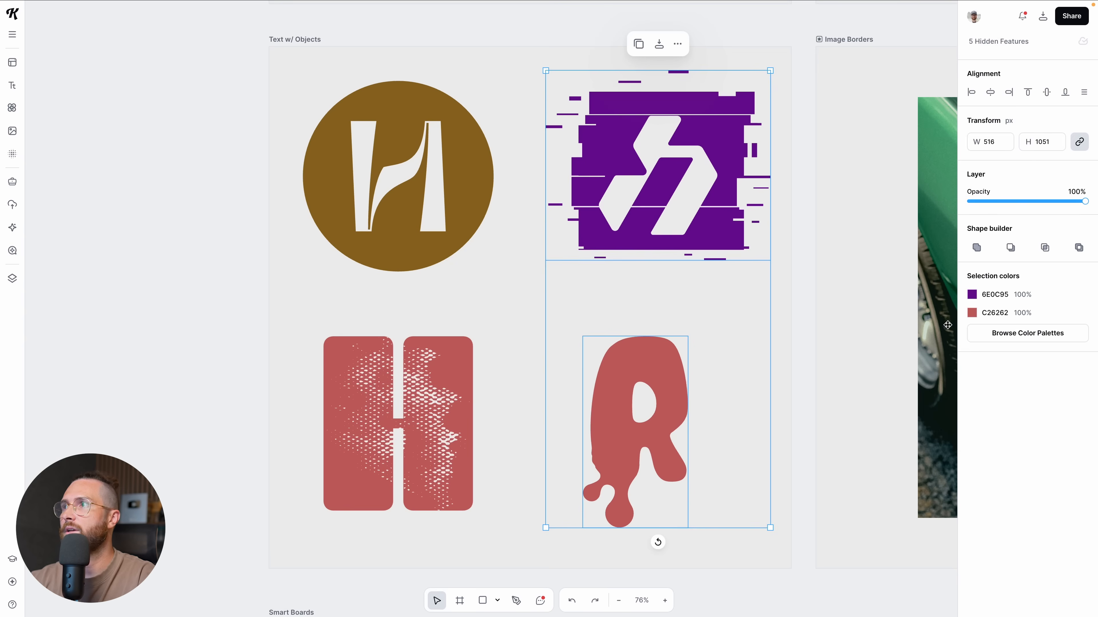
left_click(683, 381)
left_click(599, 282)
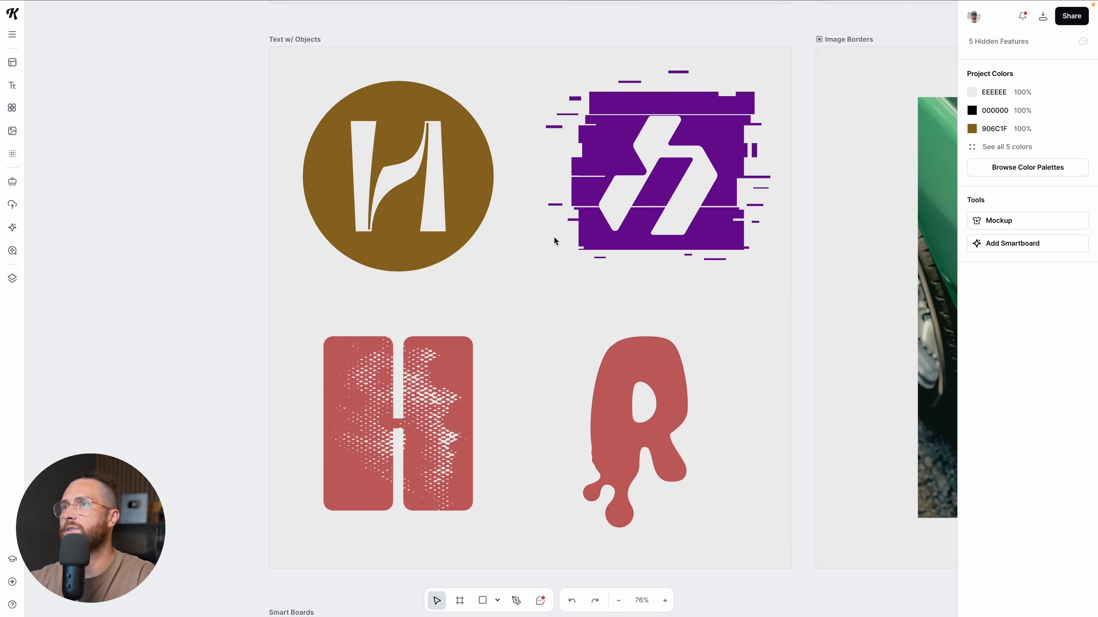
left_click_drag(520, 86, 735, 515)
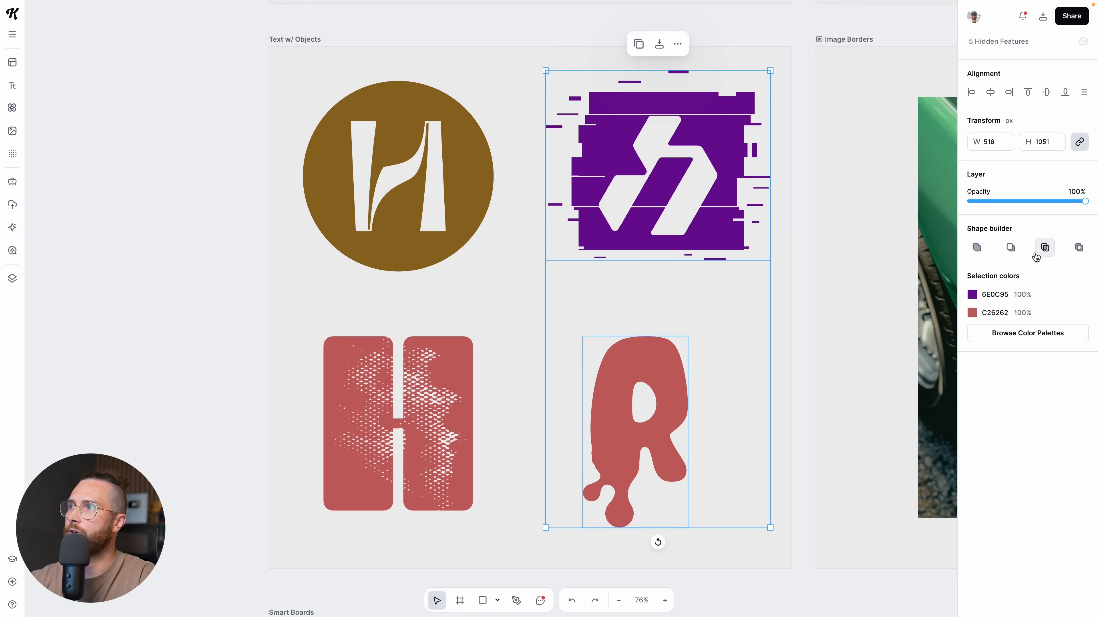
left_click(800, 378)
Step: Add a border to the green car photo on the Image Borders artboard and set its weight to 59.80
scroll(822, 432, "right", 3)
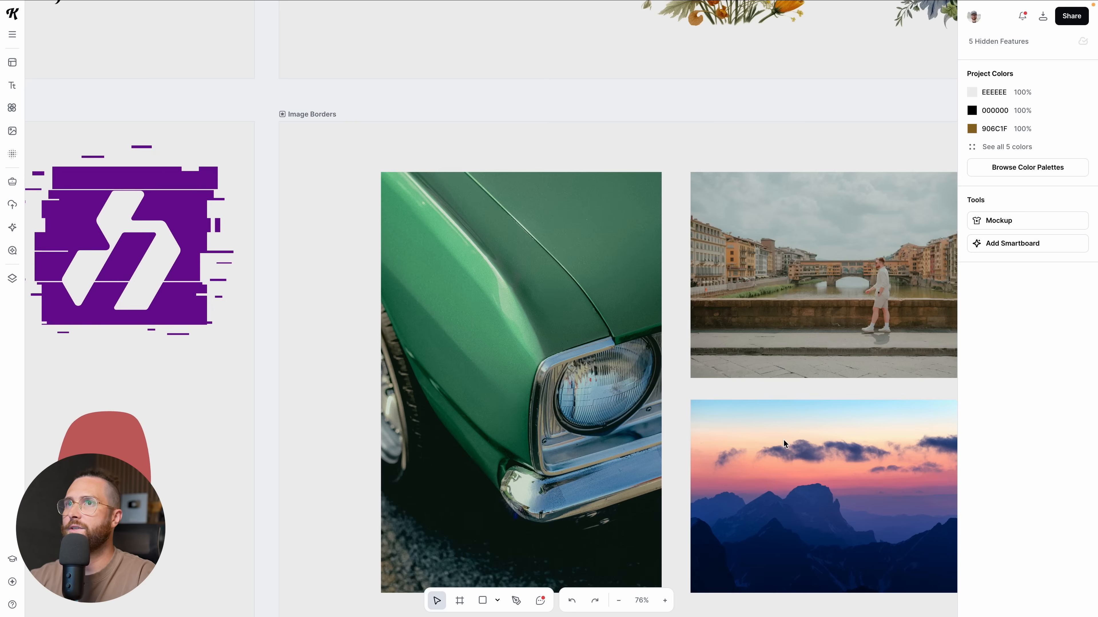
scroll(784, 441, "down", 2)
scroll(784, 441, "right", 3)
scroll(784, 440, "down", 3)
scroll(783, 439, "right", 2)
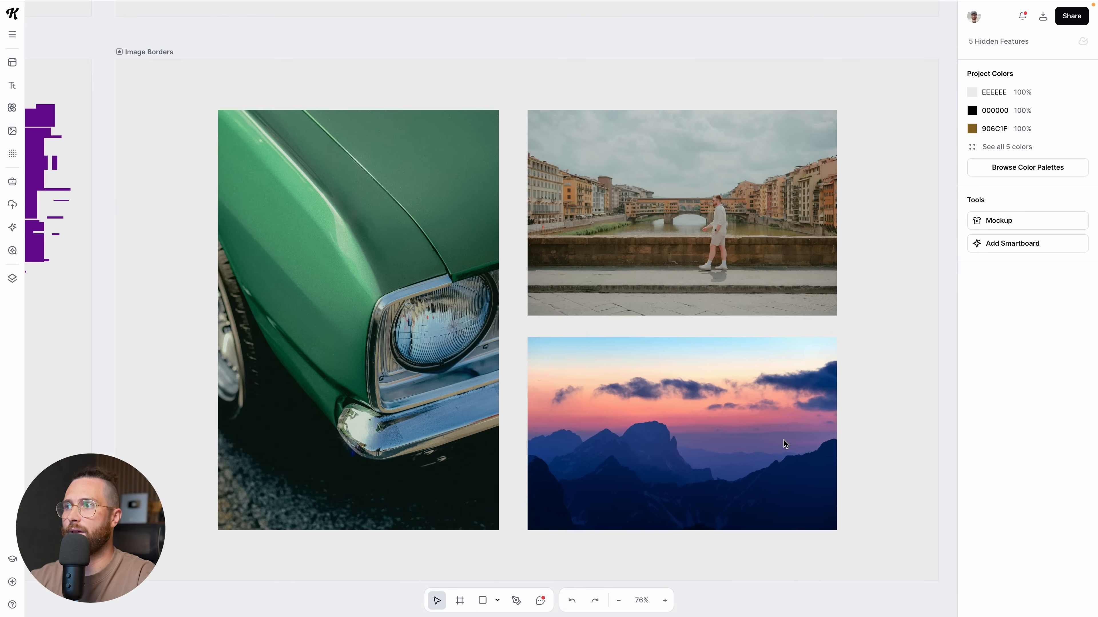
scroll(786, 444, "right", 1)
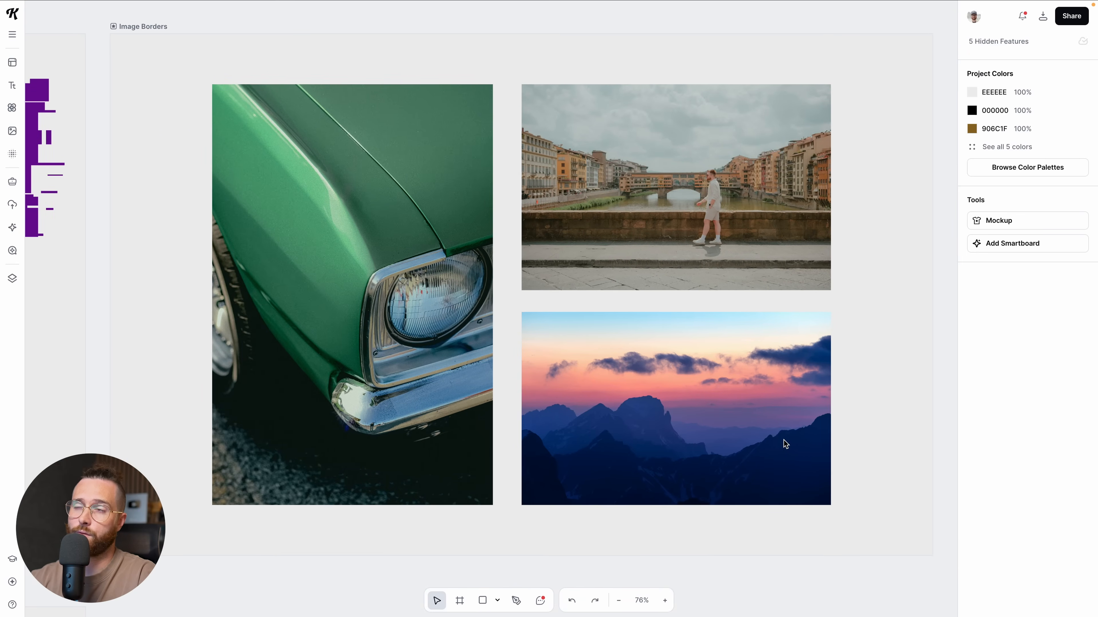
scroll(785, 443, "up", 1)
left_click(452, 329)
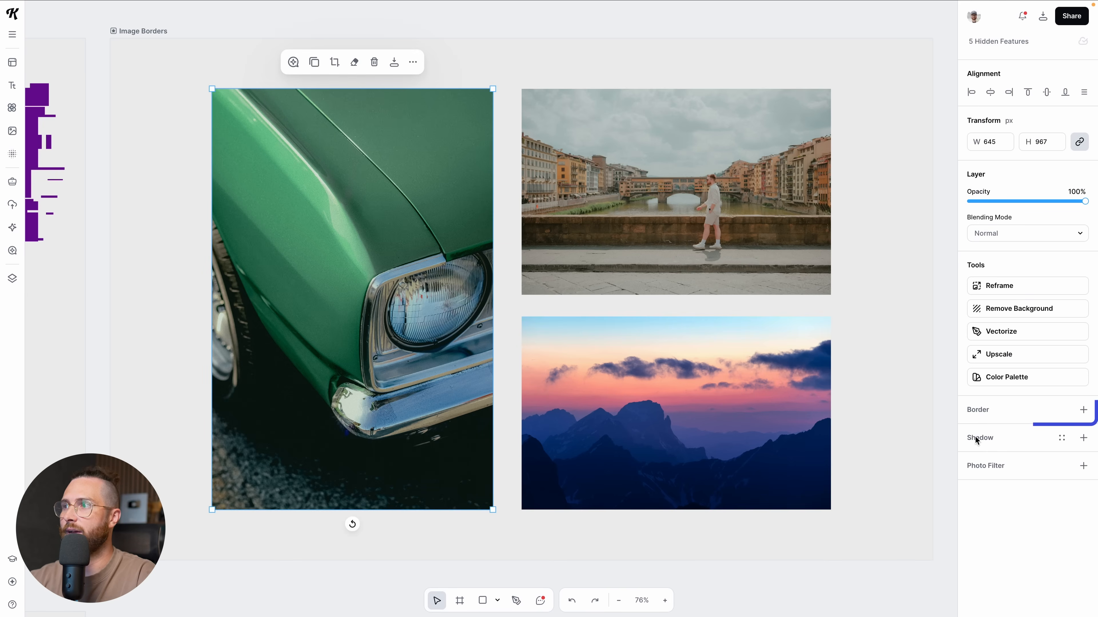
left_click(1084, 411)
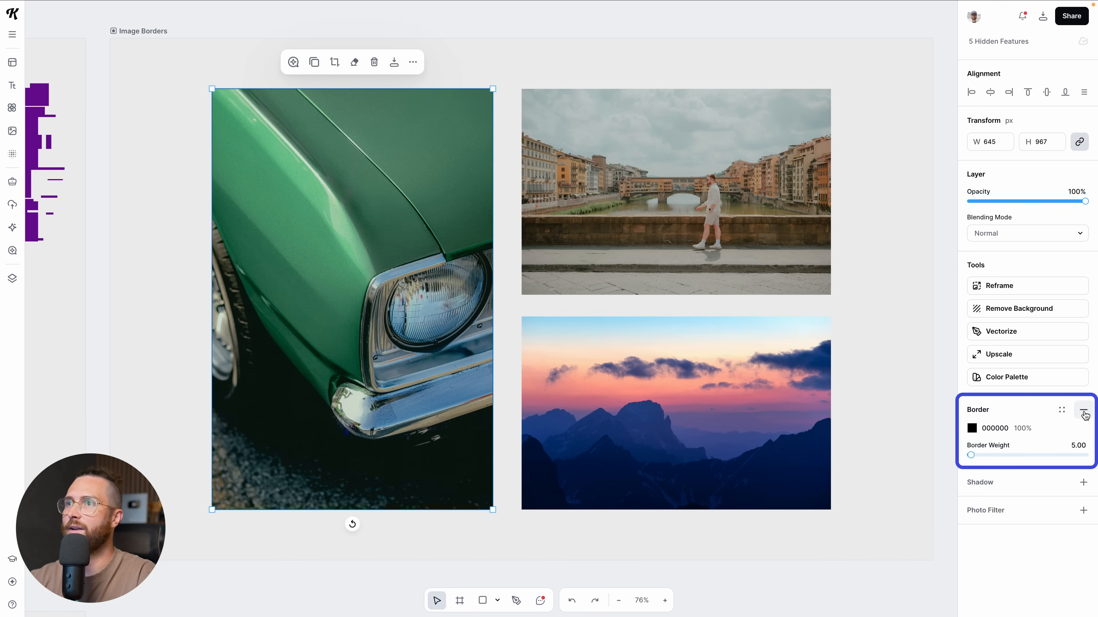
left_click(974, 455)
left_click_drag(974, 455, 976, 455)
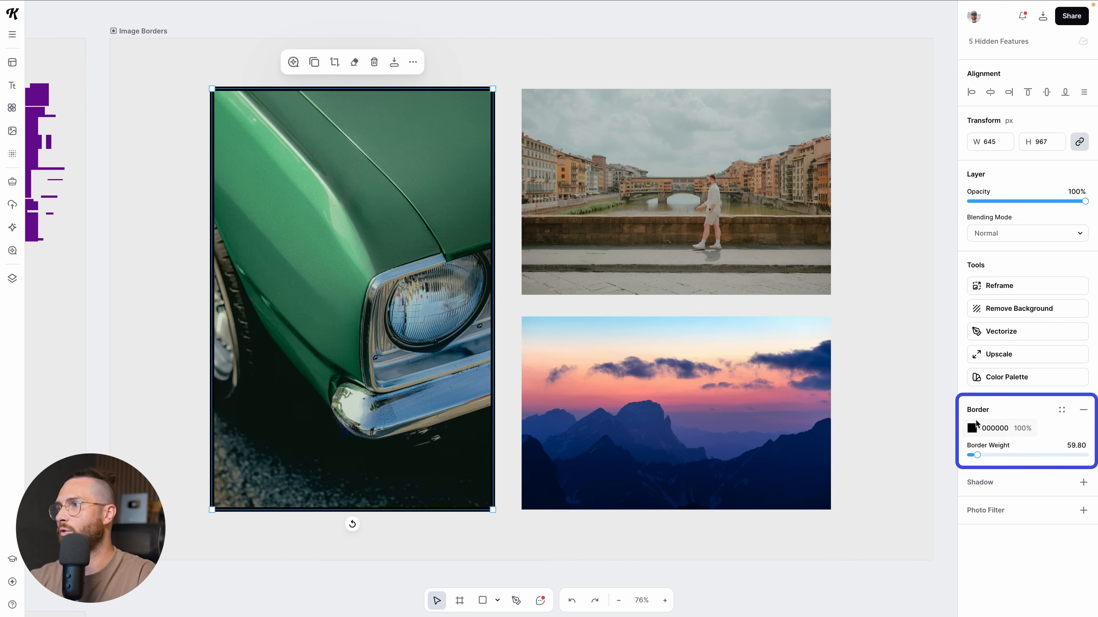
Step: Color the car photo's border green 5AB27E, sampled from the car body, and set the border weight to 85.40
left_click(972, 428)
left_click(836, 526)
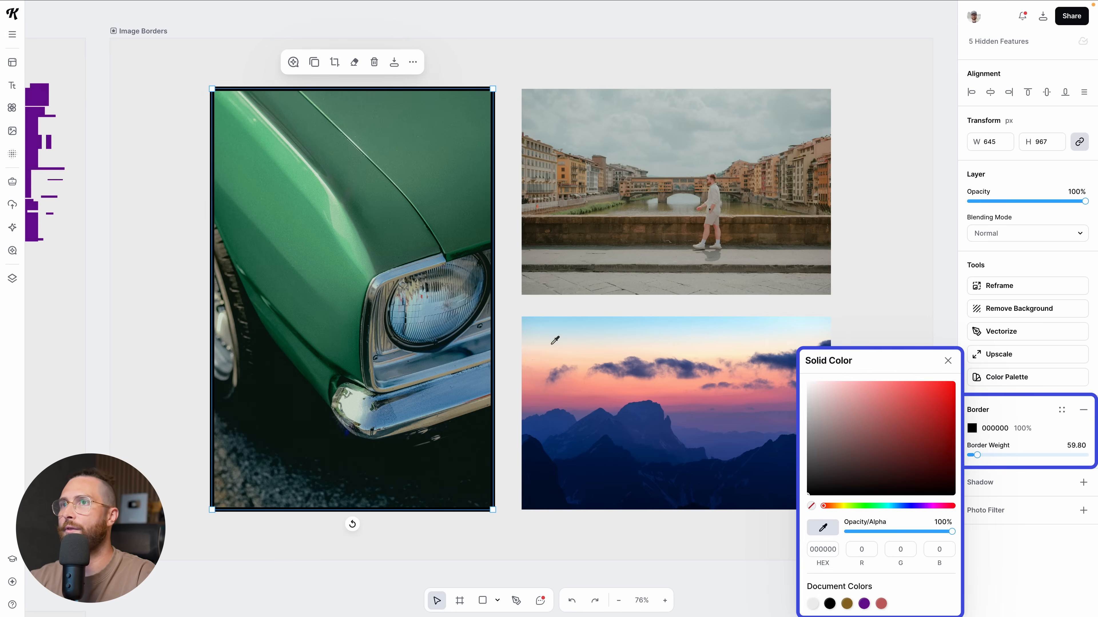
left_click(319, 195)
left_click(189, 223)
left_click(248, 212)
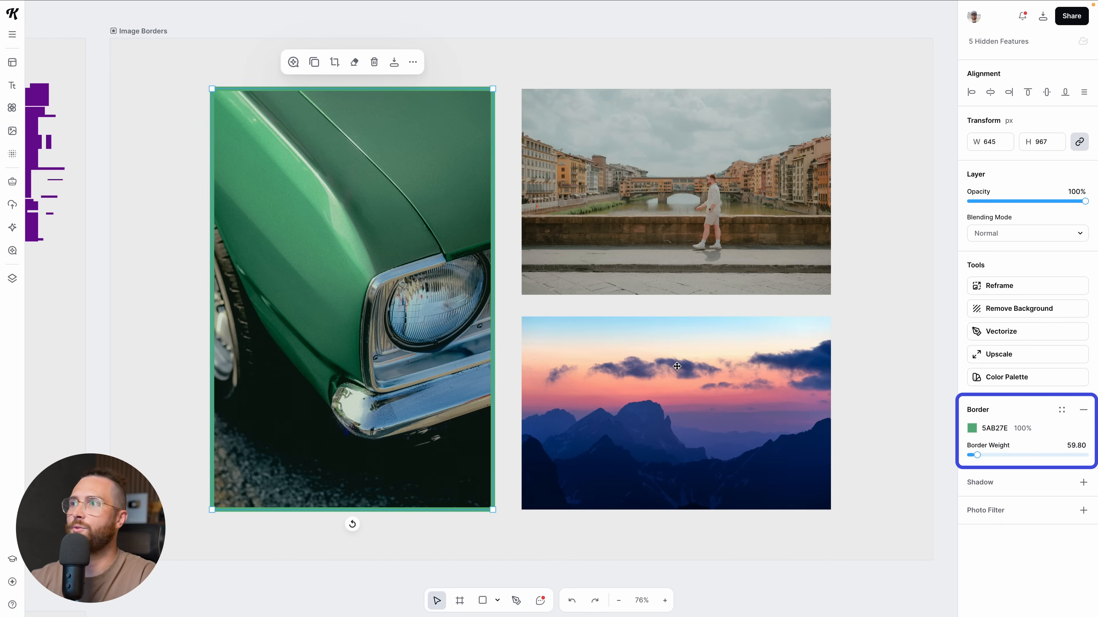
left_click_drag(977, 454, 978, 453)
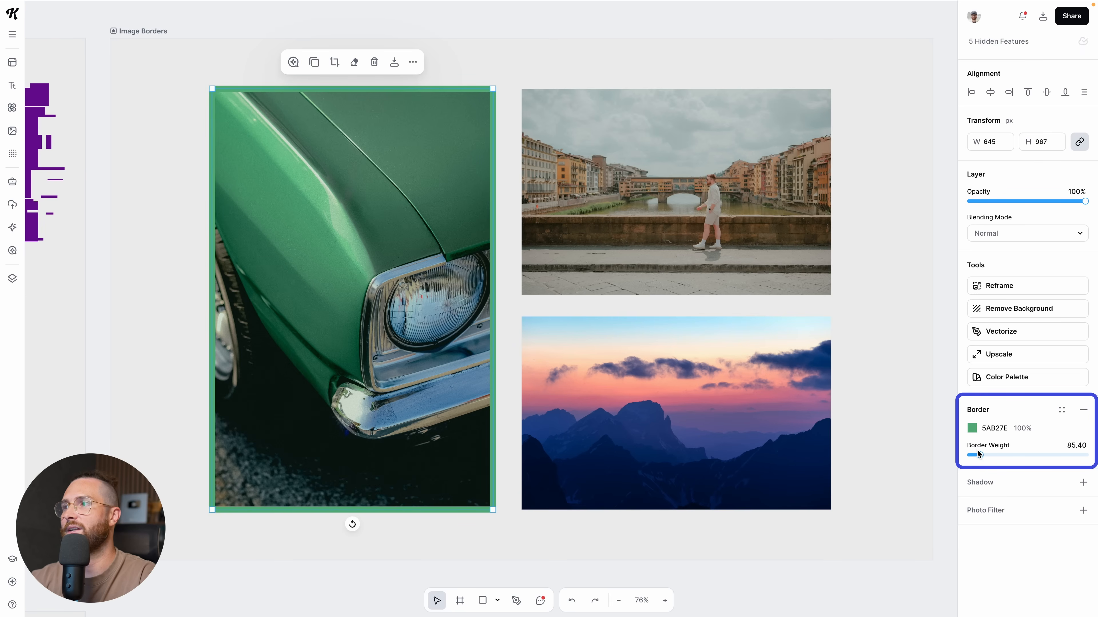
Step: Add a shadow to the green car photo with an offset of 23 and an angle of -58°
left_click(1083, 483)
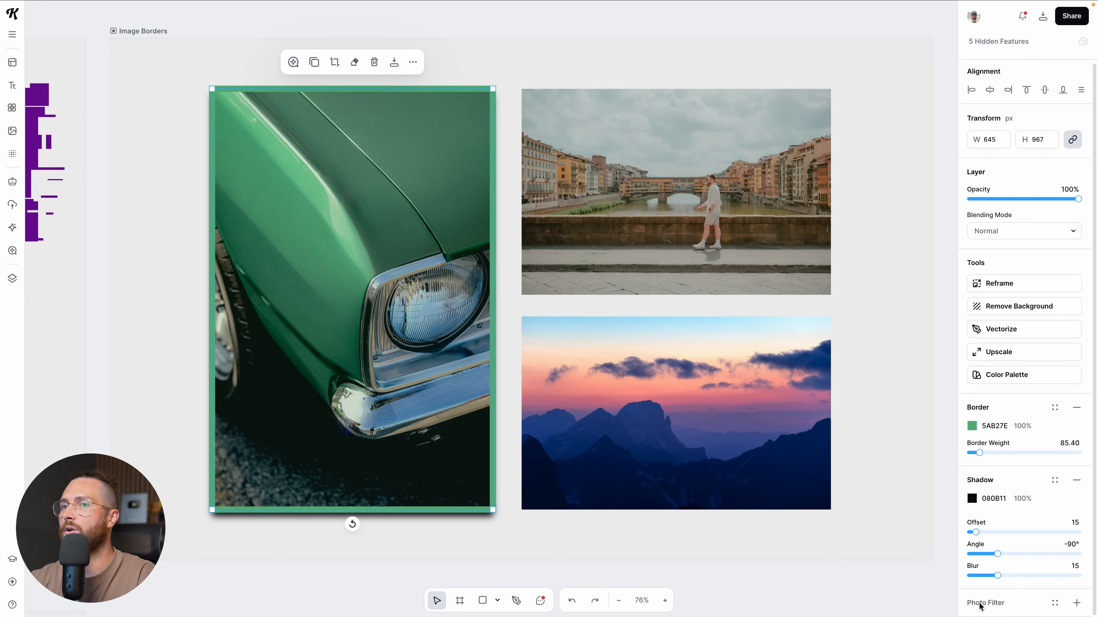
left_click_drag(976, 533, 1007, 553)
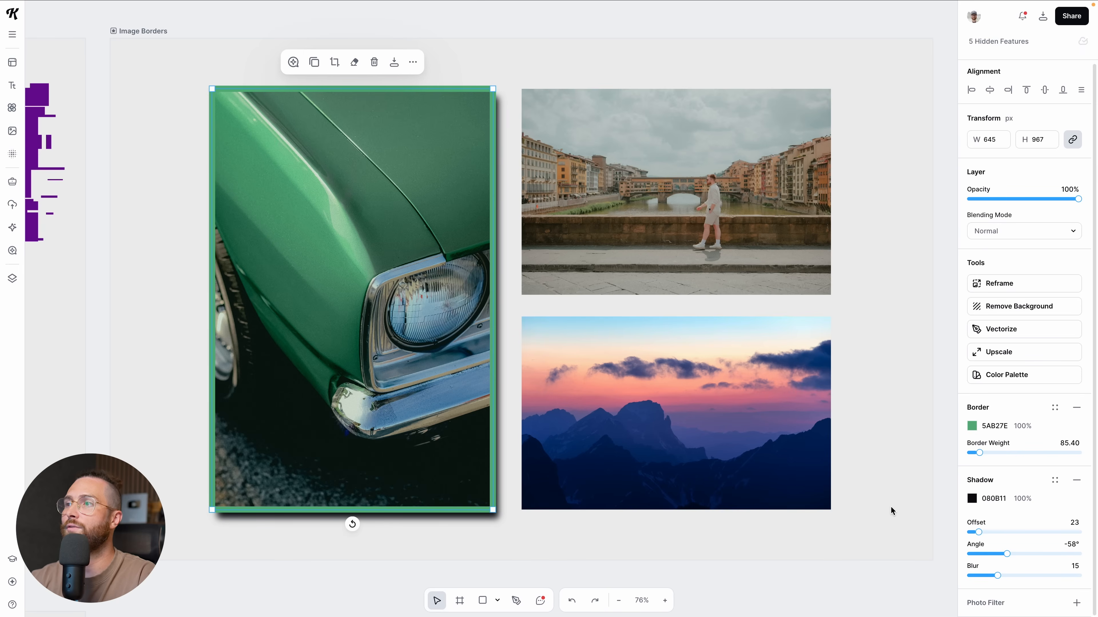
left_click(906, 479)
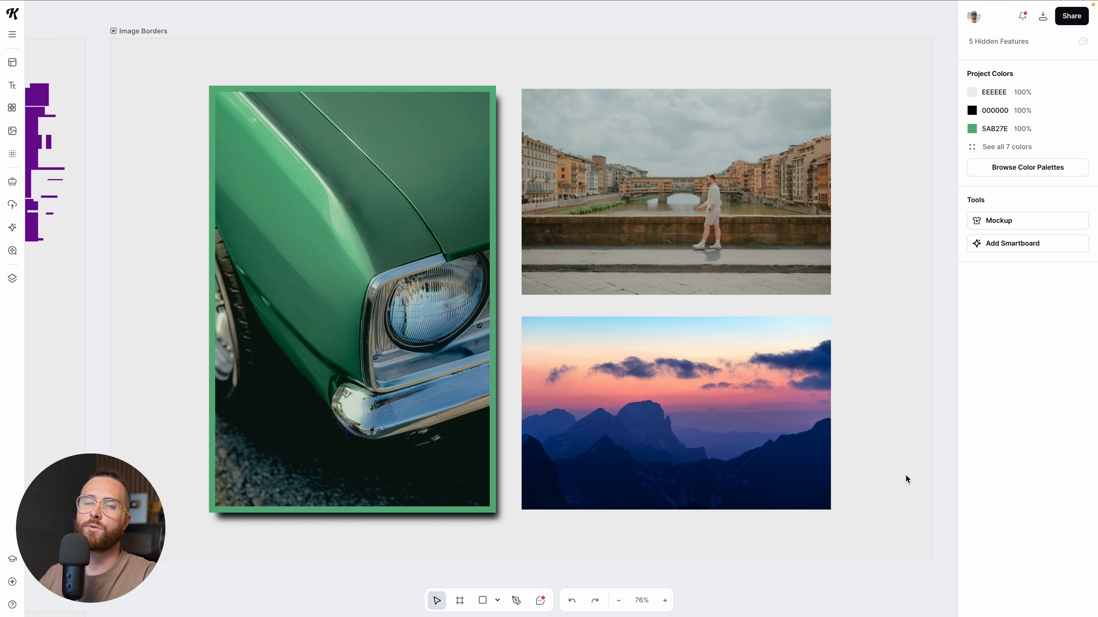
Step: Add a border of weight 70.20 to the mountain sunset photo and color it pink B8718F, sampled from the photo
left_click(743, 409)
scroll(744, 408, "down", 1)
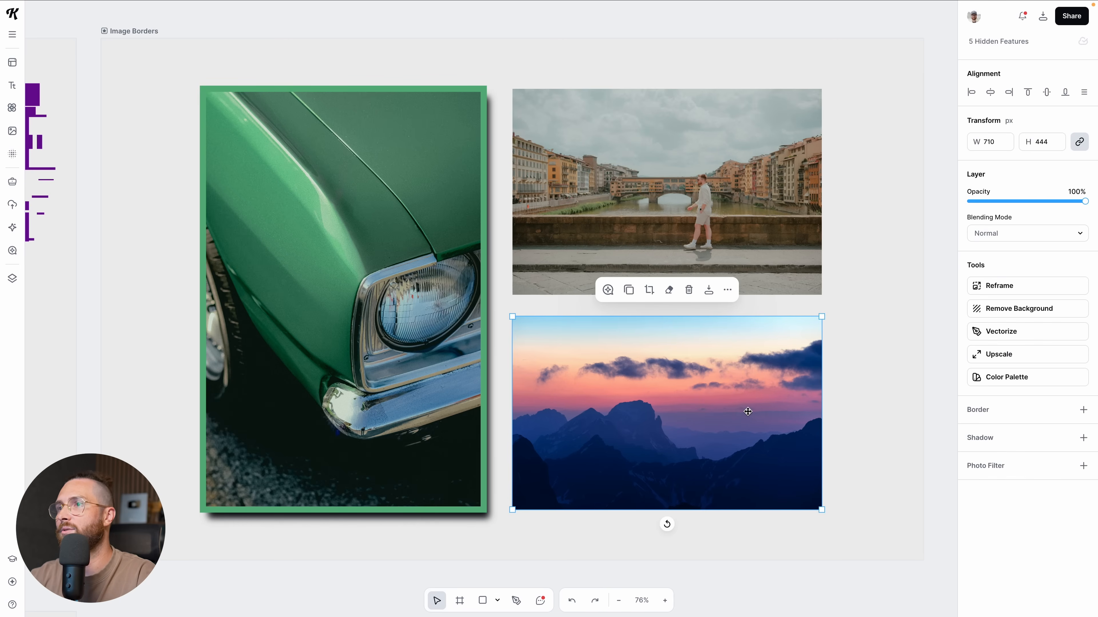
left_click(1083, 410)
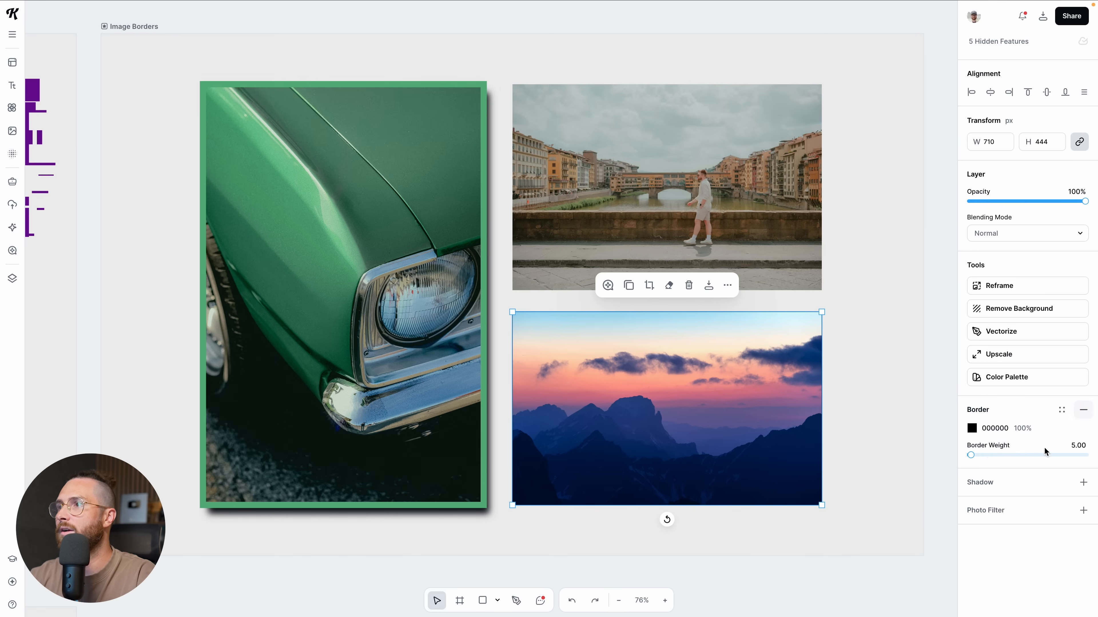
left_click_drag(971, 455, 978, 455)
left_click(971, 428)
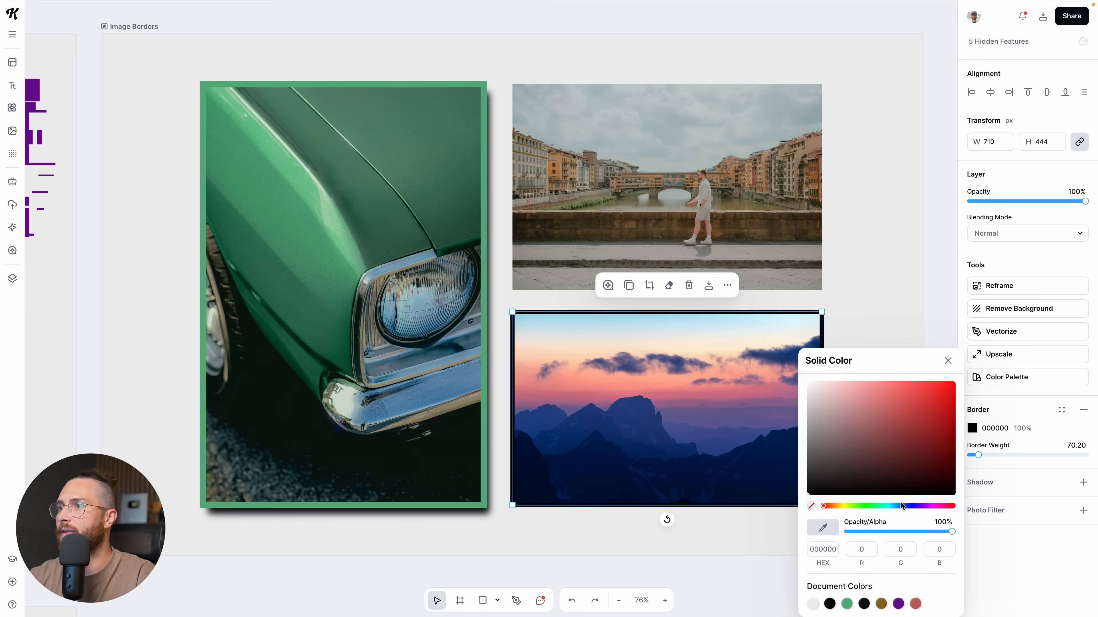
left_click(827, 529)
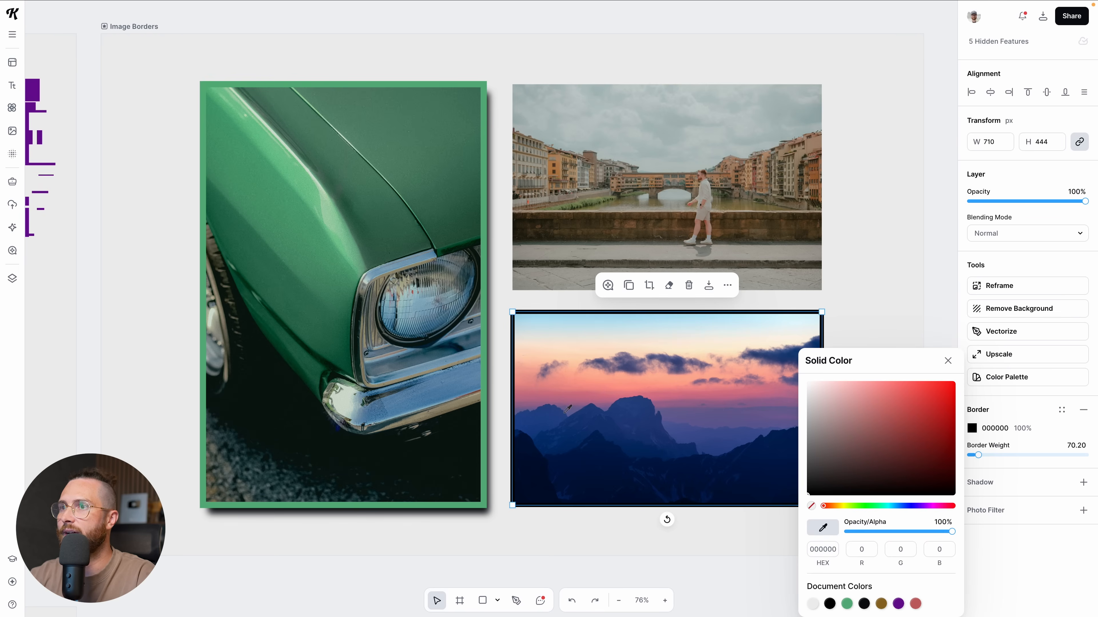
left_click(582, 402)
left_click(613, 543)
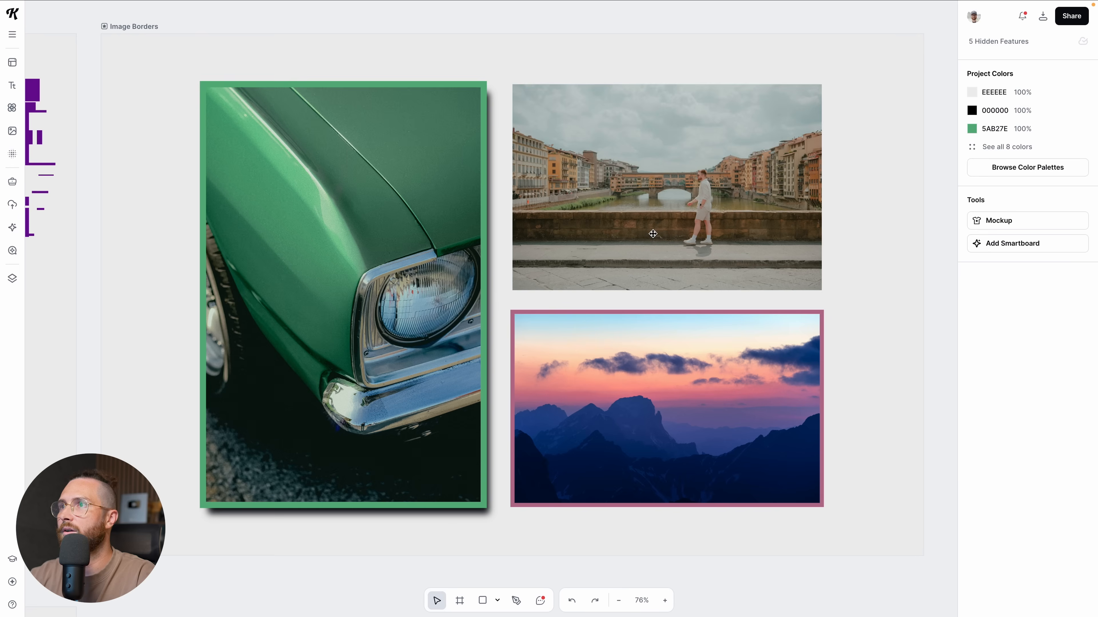
Step: Add a border of weight 114.70 to the bridge photo and color it brown B37E49, sampled from the buildings
left_click(653, 235)
left_click(1078, 413)
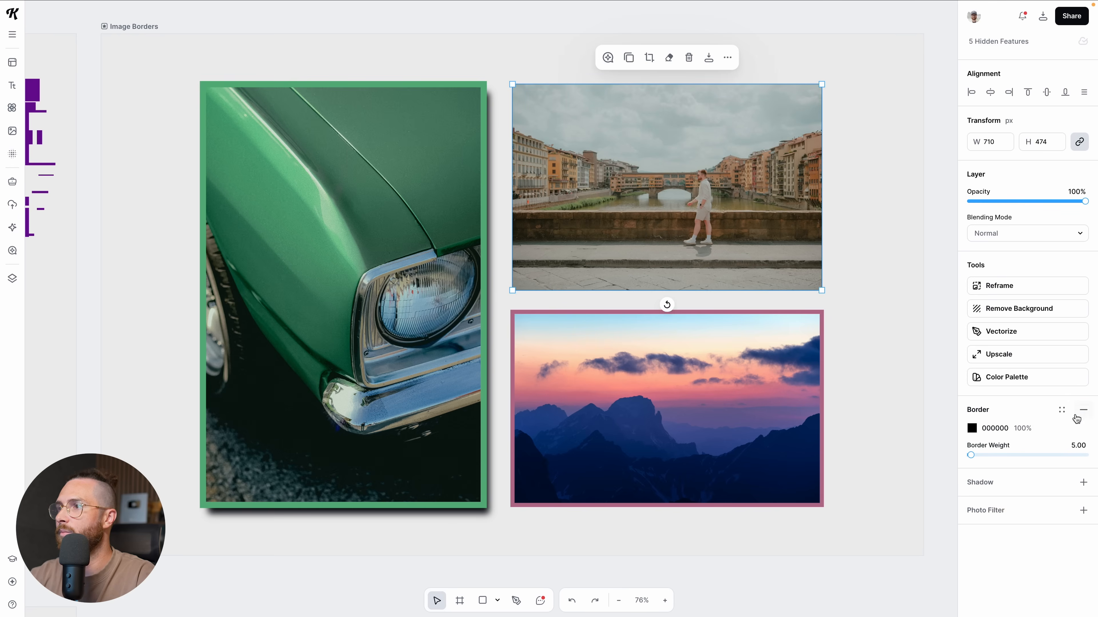
left_click_drag(971, 455, 980, 454)
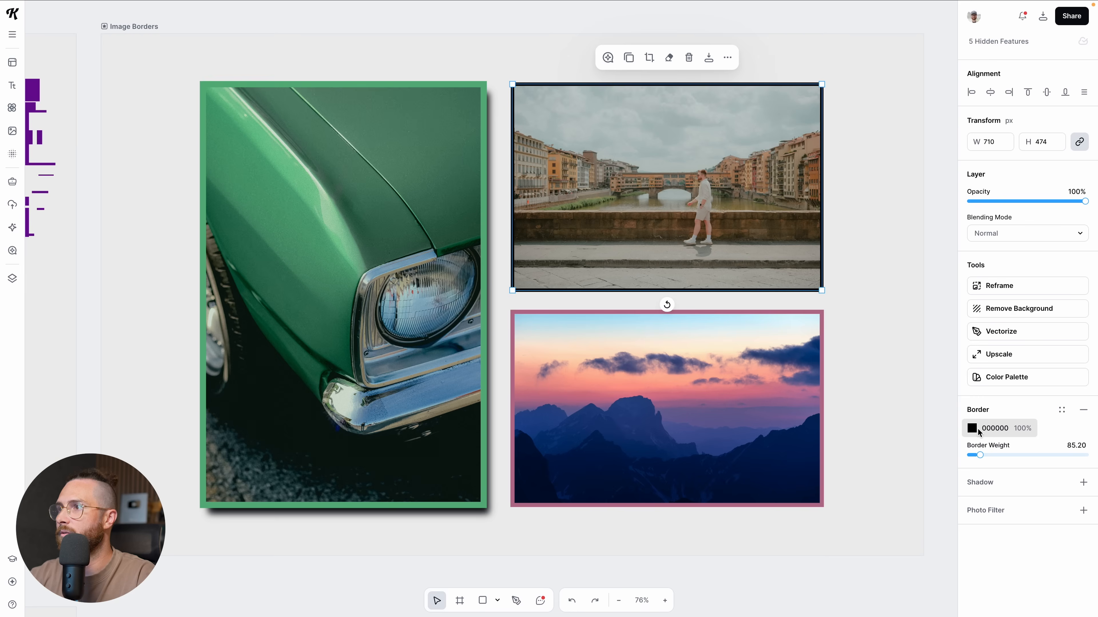
left_click(972, 429)
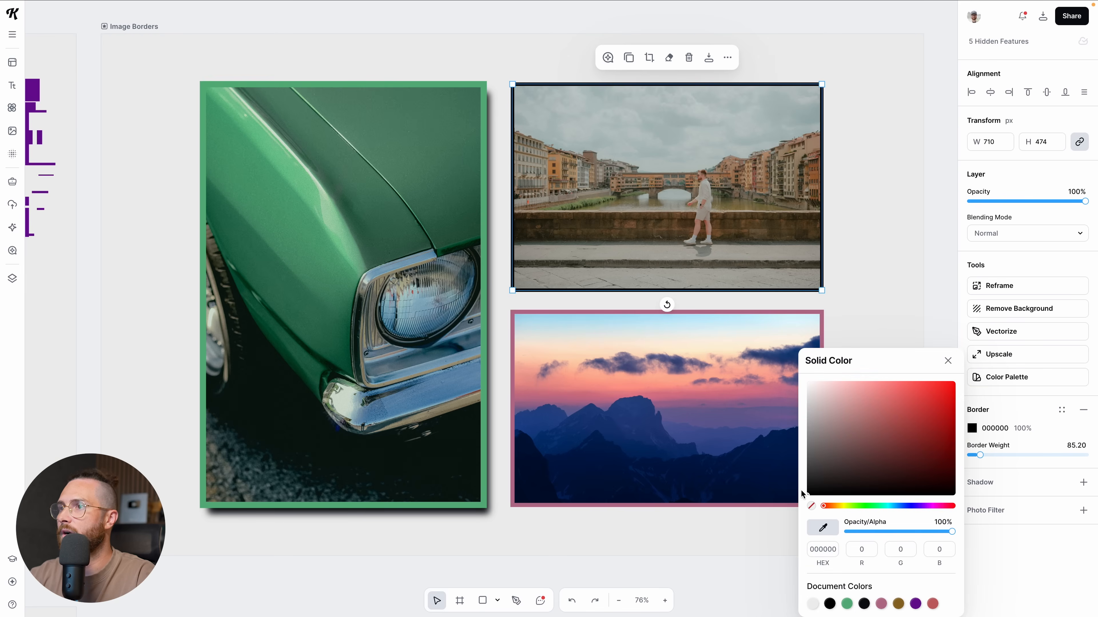
left_click(552, 168)
left_click_drag(979, 455, 982, 454)
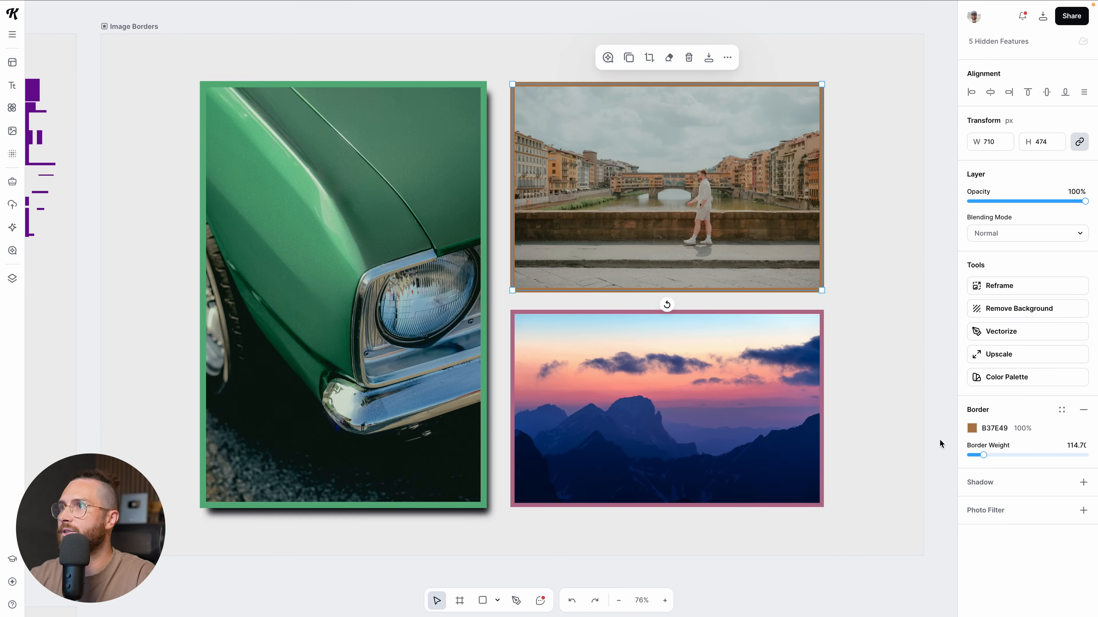
left_click(890, 410)
Step: Remove the shadow from the green car photo
scroll(886, 407, "down", 2)
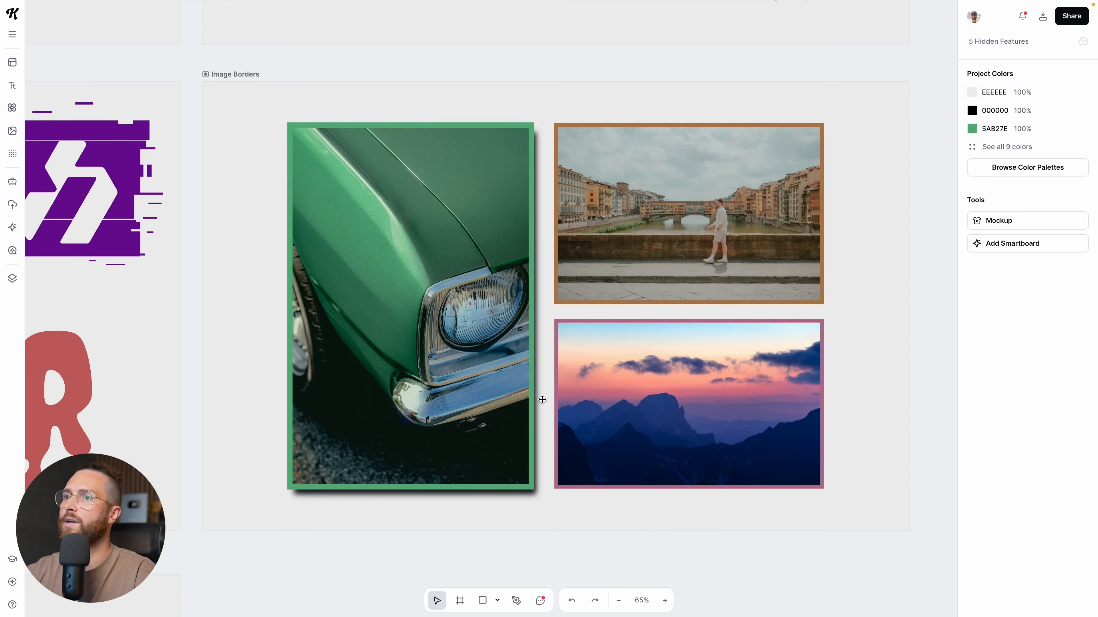
left_click(467, 400)
left_click(1076, 482)
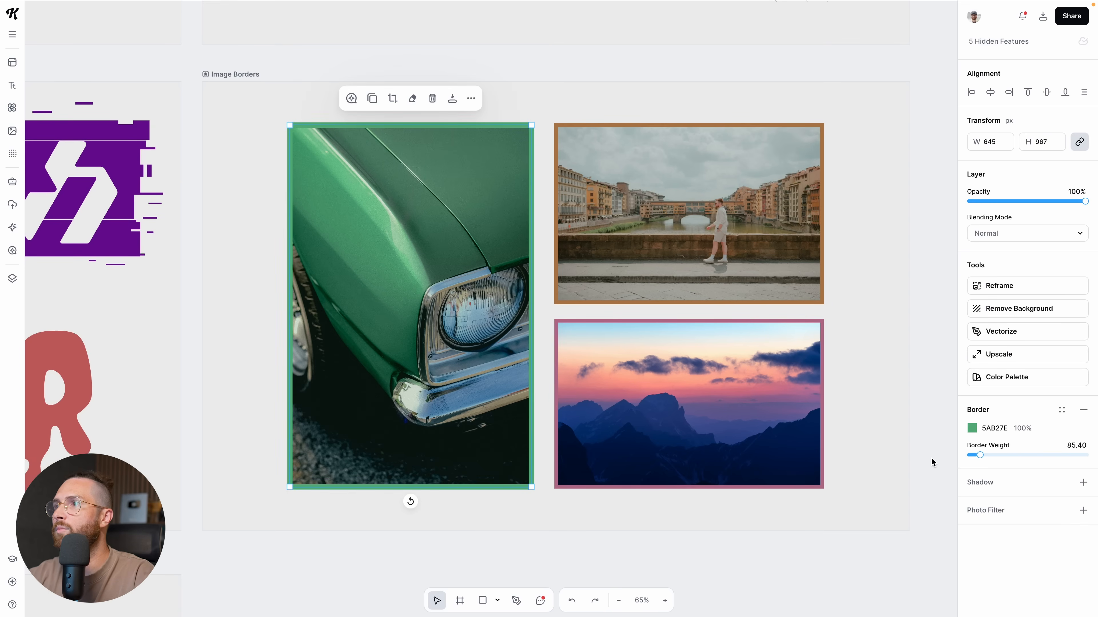
left_click(930, 458)
Step: Look over the bordered photos and bring the Smart Boards artboard with the Butler badge into view
scroll(920, 457, "right", 1)
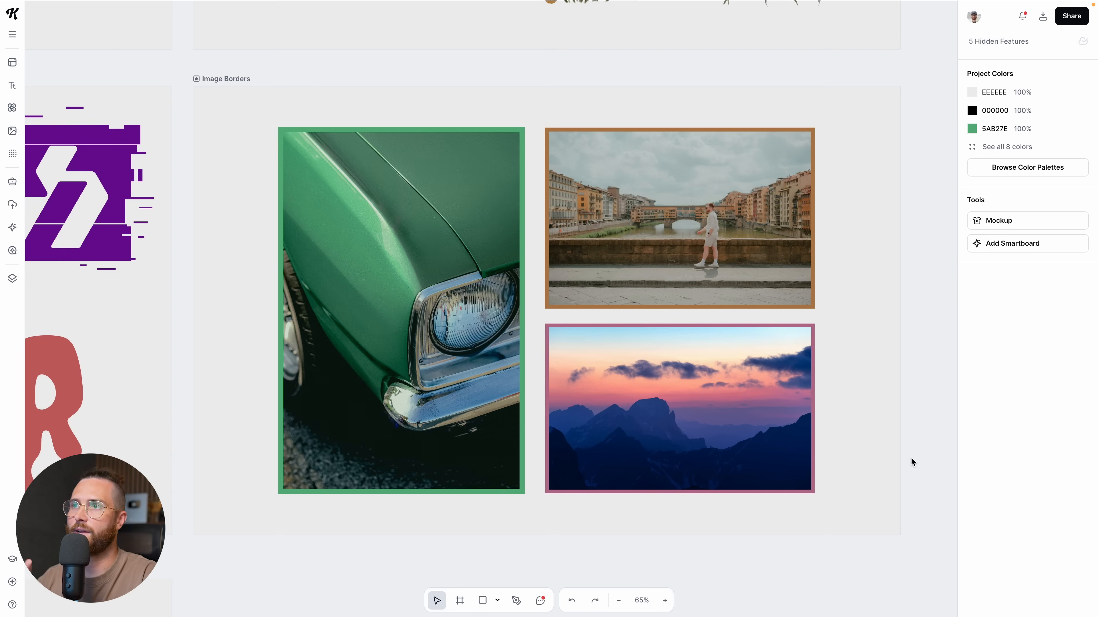
left_click(795, 428)
left_click(879, 358)
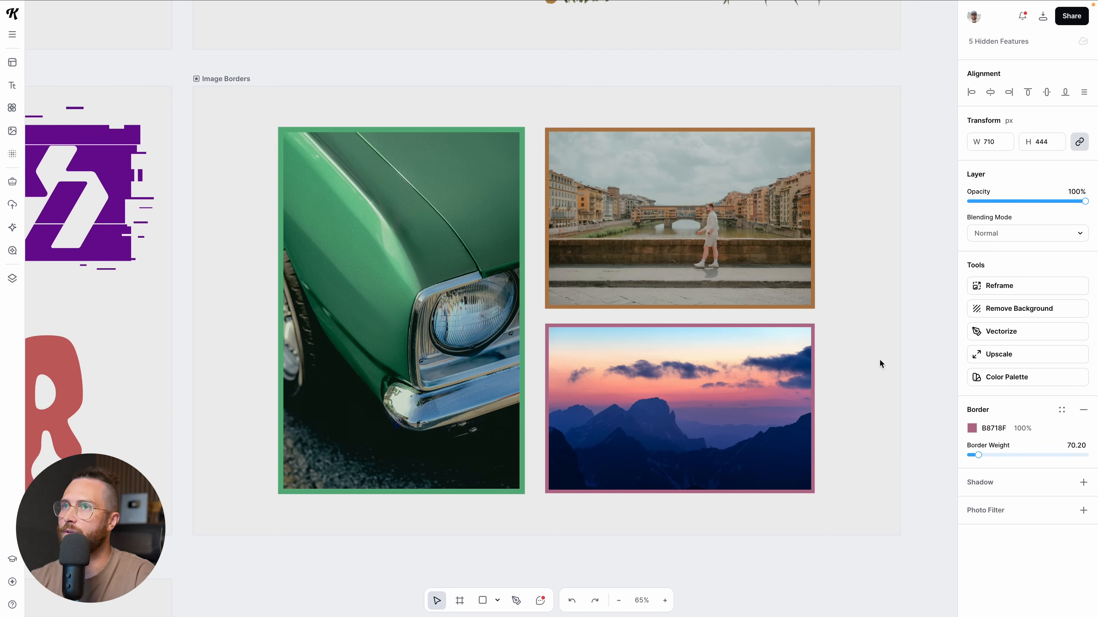
scroll(895, 356, "right", 1)
scroll(895, 355, "left", 1)
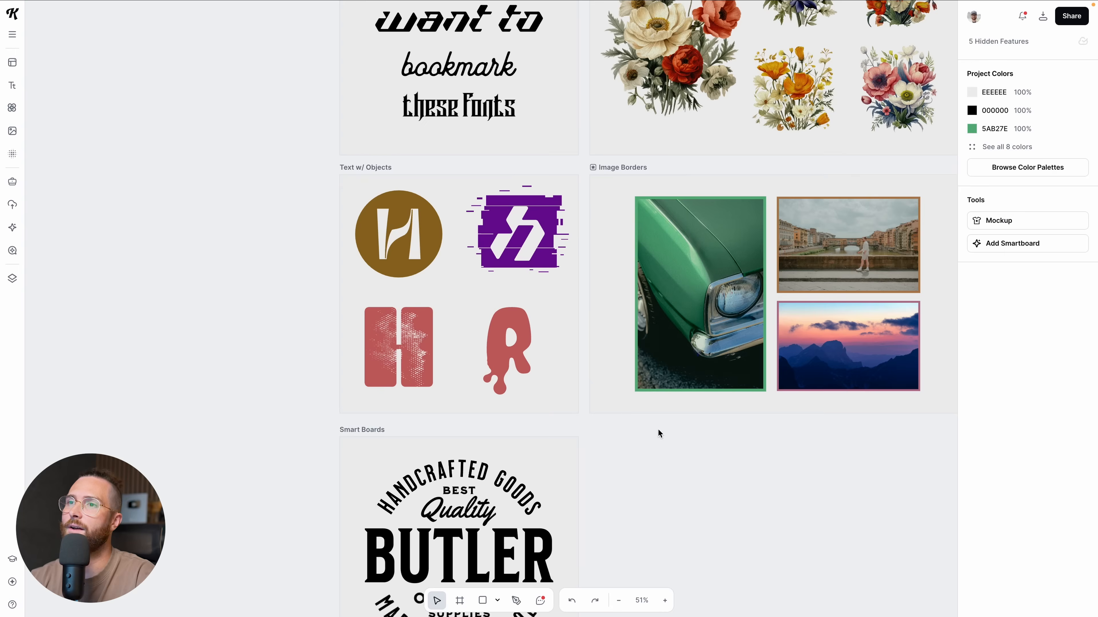
scroll(644, 432, "down", 2)
scroll(644, 432, "left", 1)
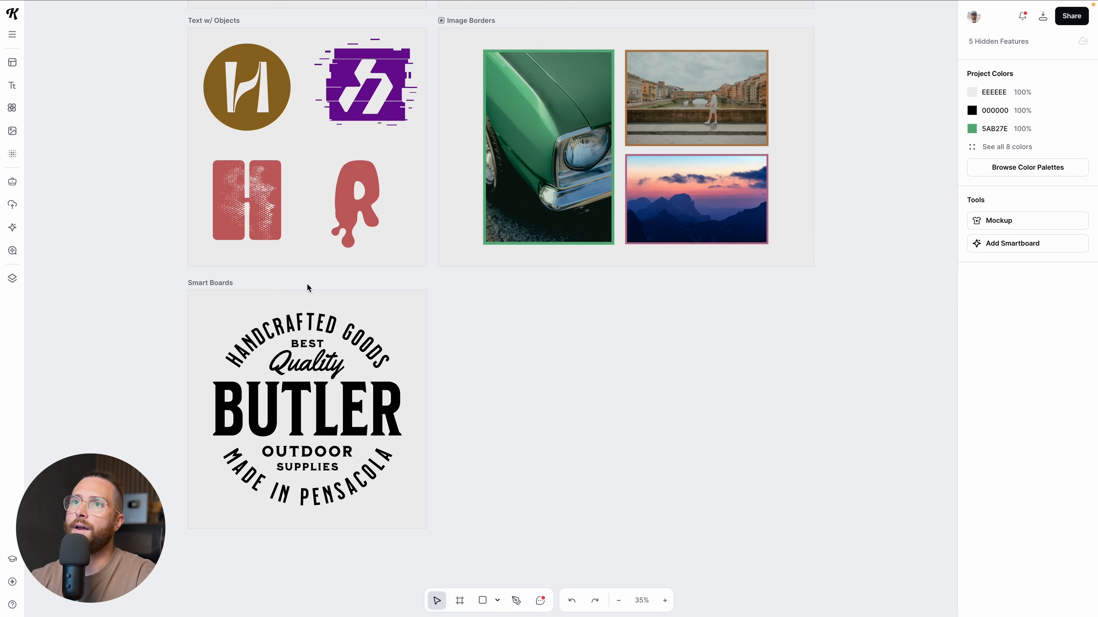
Step: Add a smartboard linked to the Smart Boards artboard holding the Butler badge
left_click(229, 282)
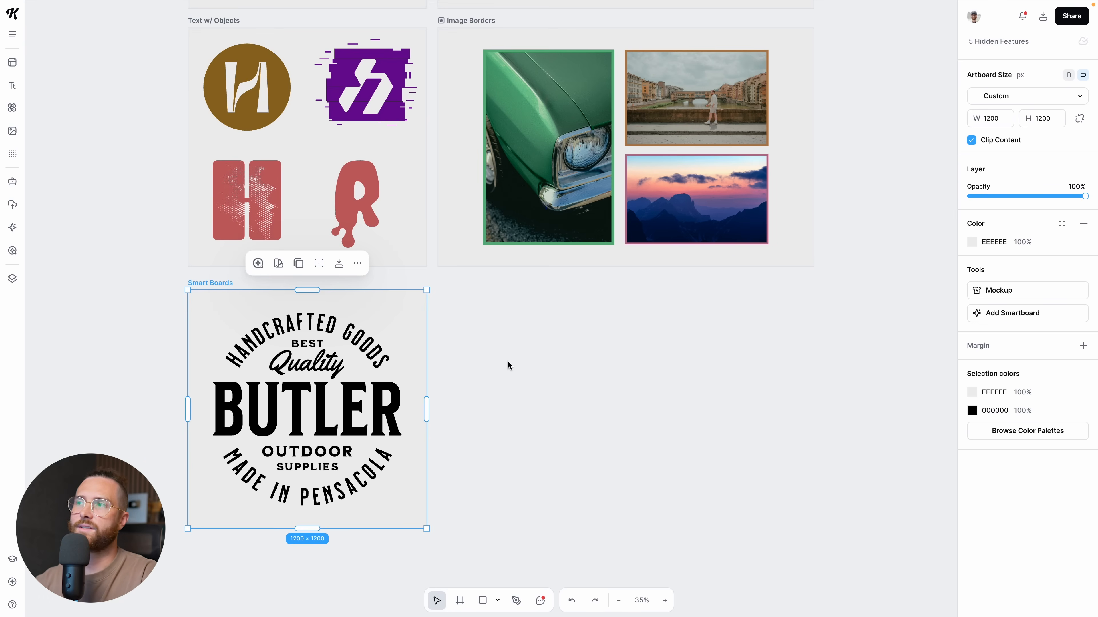
scroll(390, 392, "down", 1)
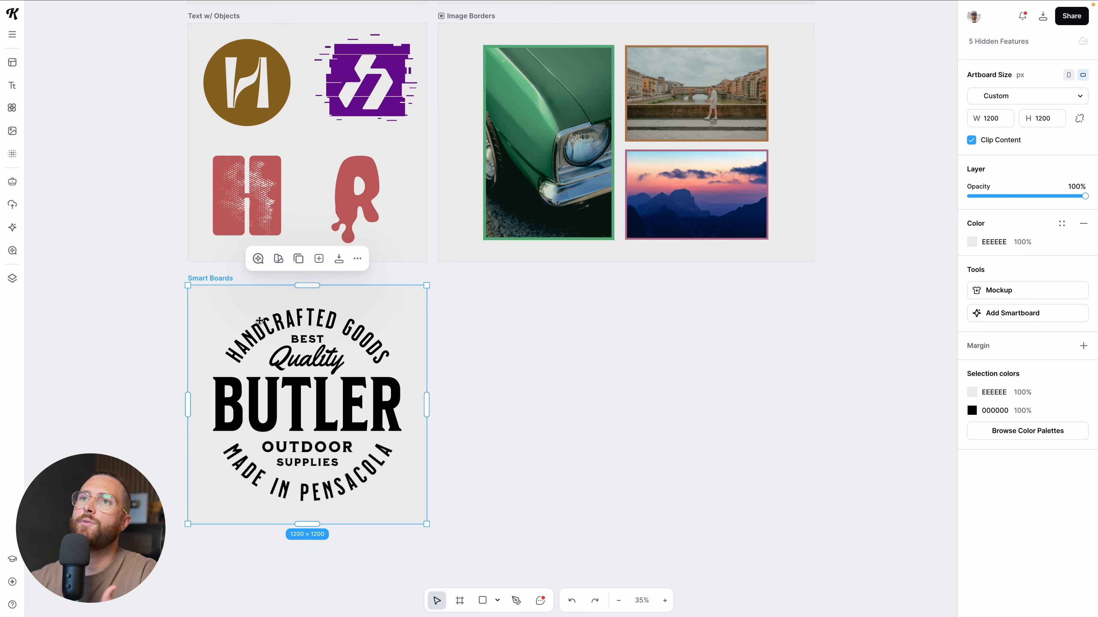
left_click(991, 321)
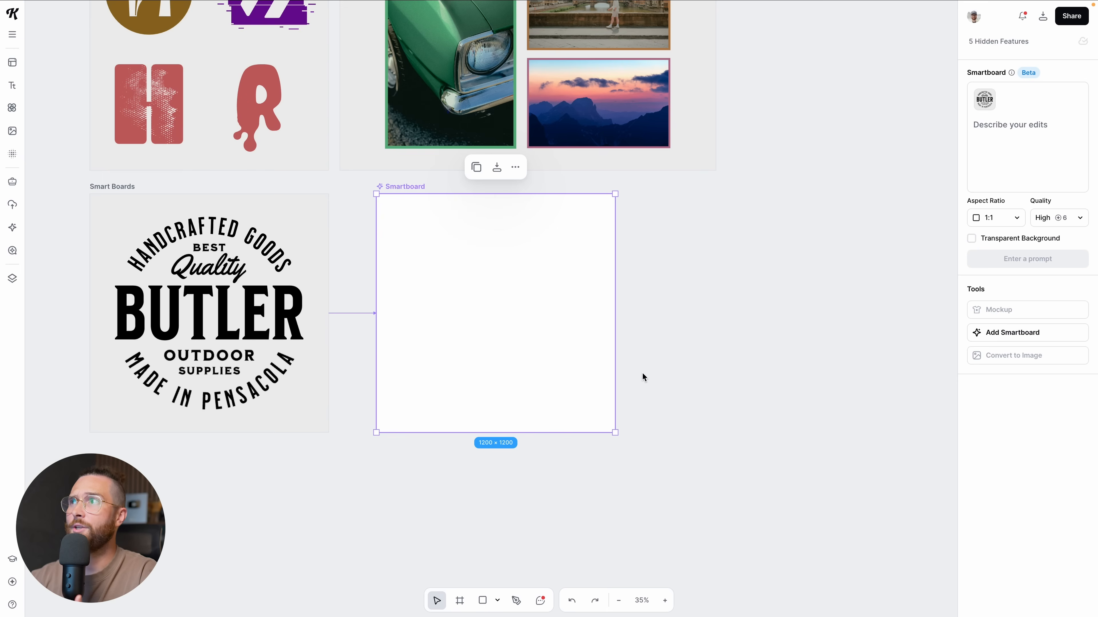
Step: Prompt the smartboard with "apply a chrome effect to the text, make it super shiny and silver, subtle 3D drop shadow effect"
mouse_move(1026, 78)
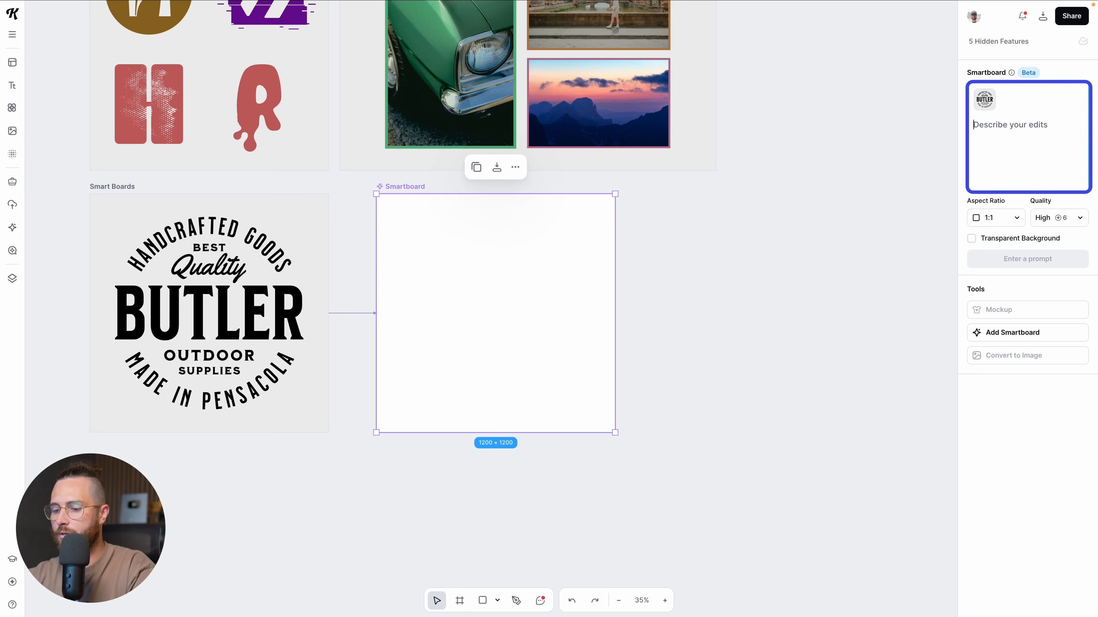
type("apply a chrome ")
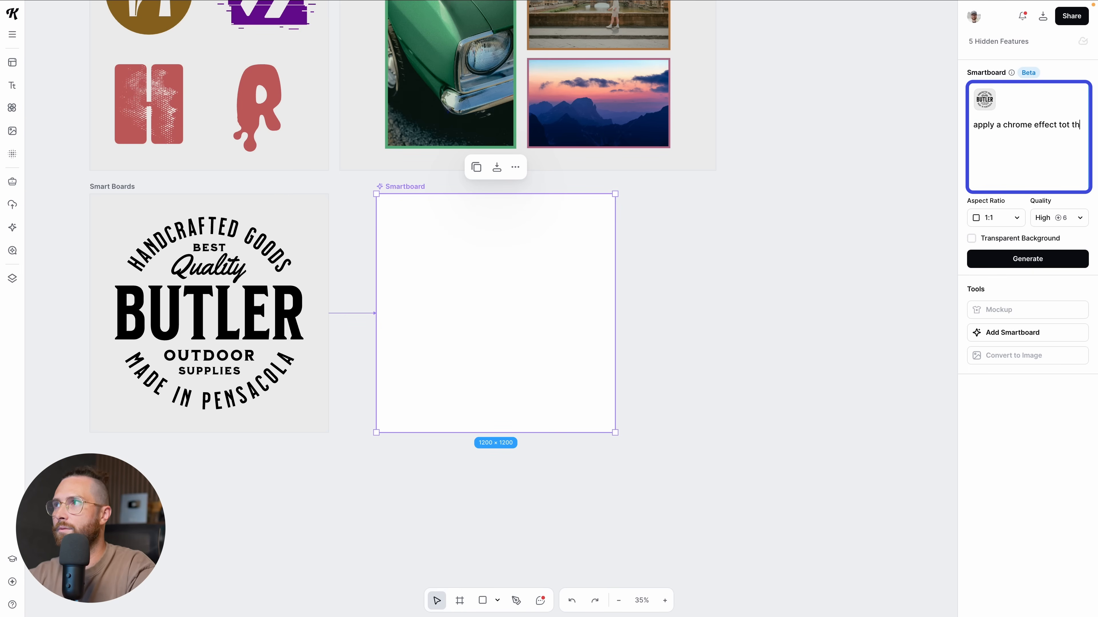
type("effect to the text, make it super shiny and silver, sub")
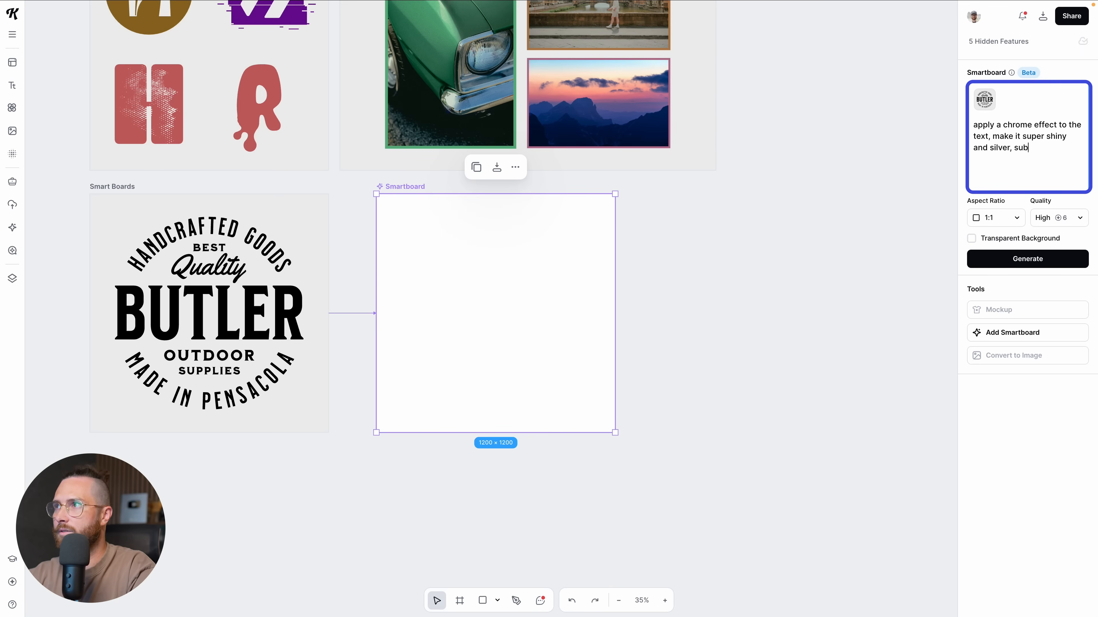
type("tle 3D drop shadow effect")
Step: Choose High quality and a 1:1 aspect ratio for the chrome smartboard and generate it
left_click(1064, 218)
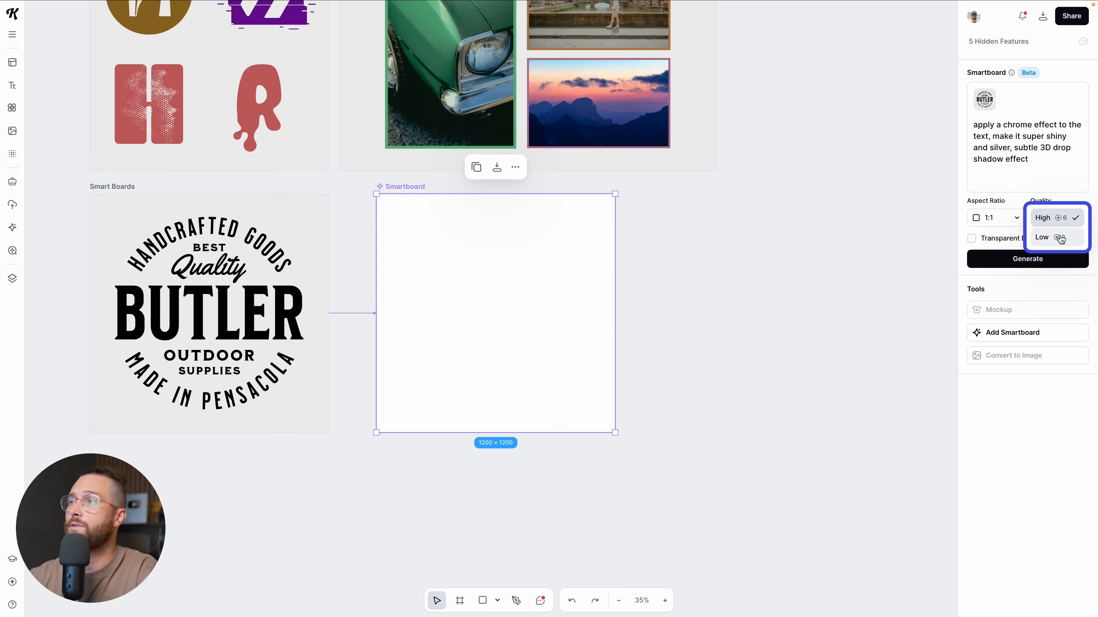
left_click(1059, 214)
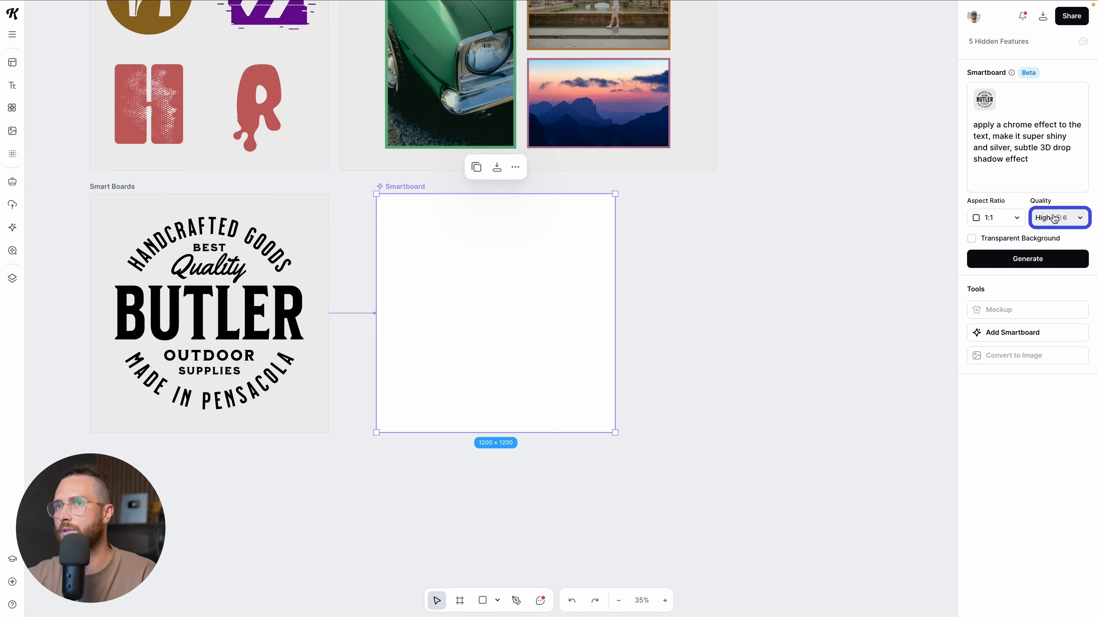
left_click(1002, 218)
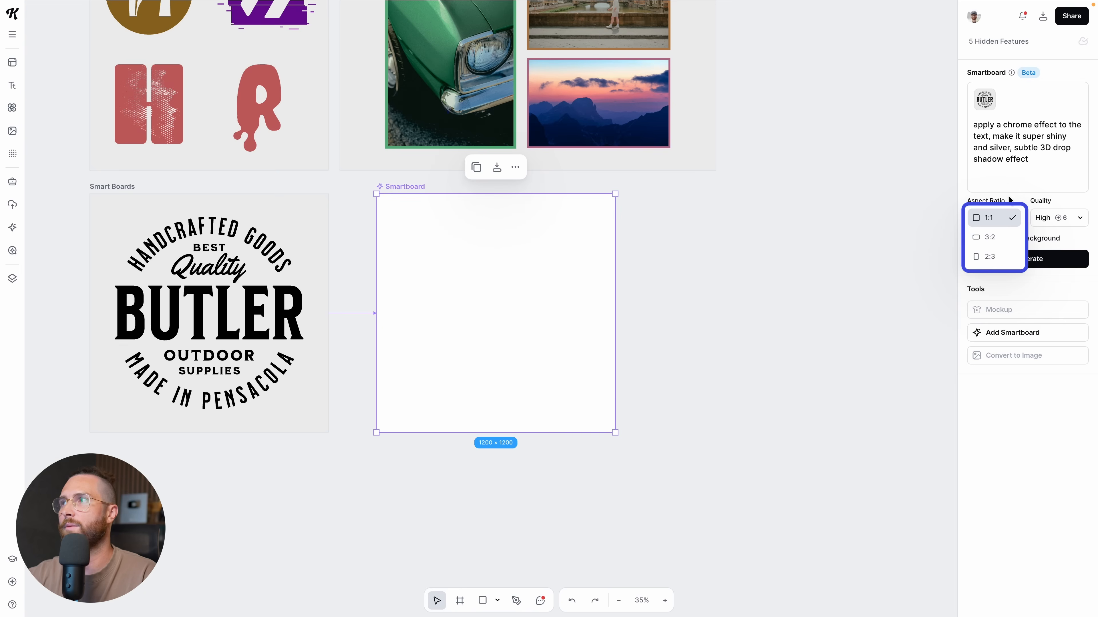
left_click(998, 220)
left_click(1022, 258)
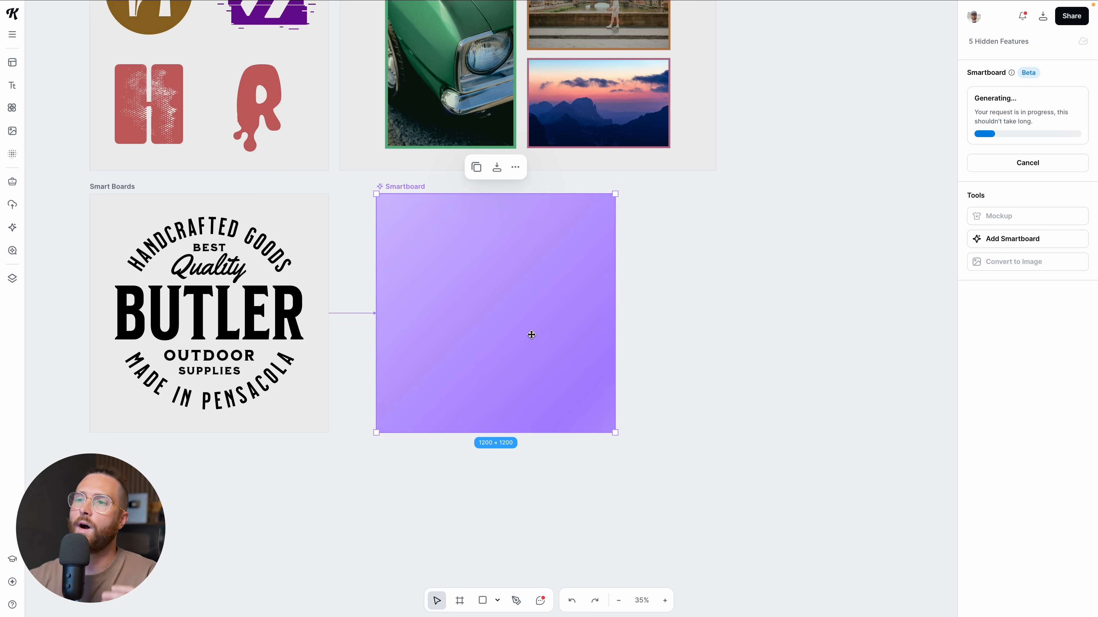
Step: Add a second smartboard linked to the original Butler badge artboard while the chrome version generates
scroll(531, 335, "up", 1)
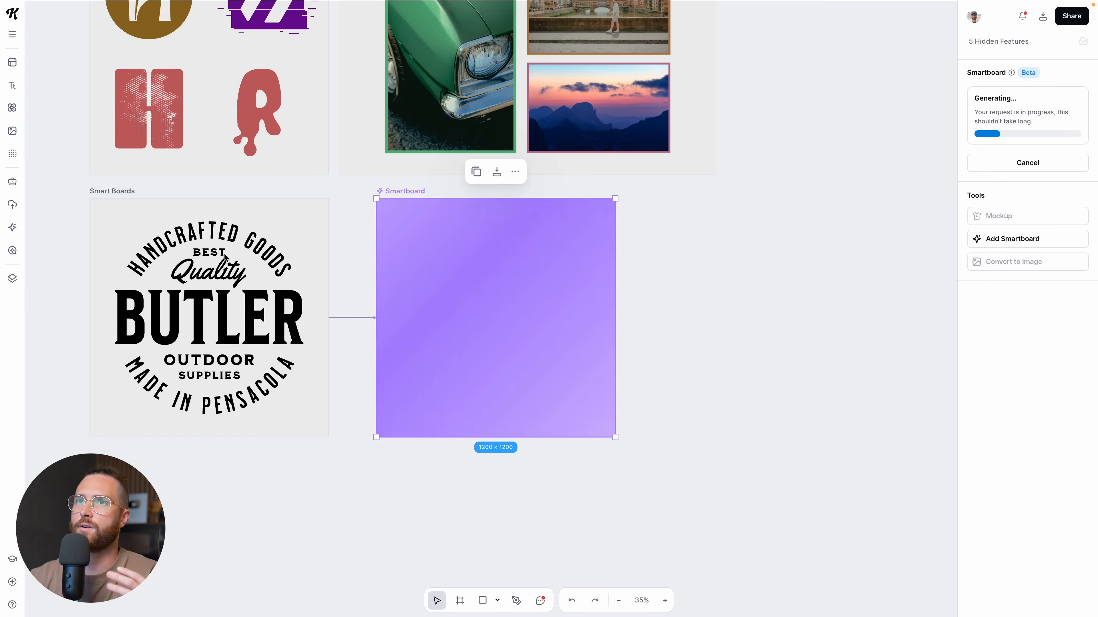
left_click(115, 193)
left_click(1009, 314)
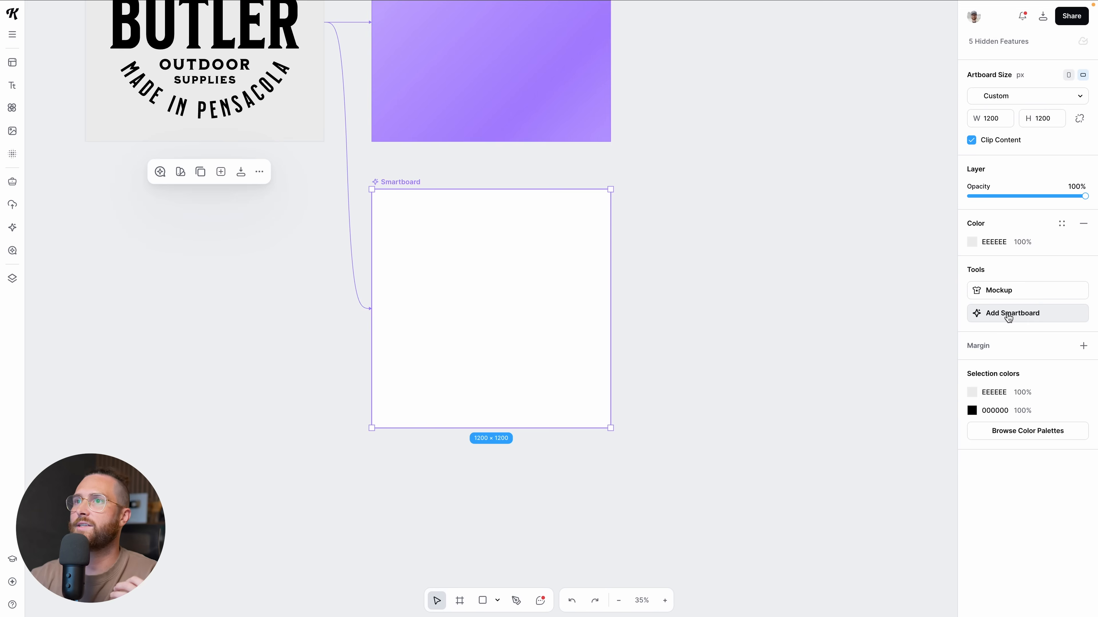
scroll(574, 332, "up", 2)
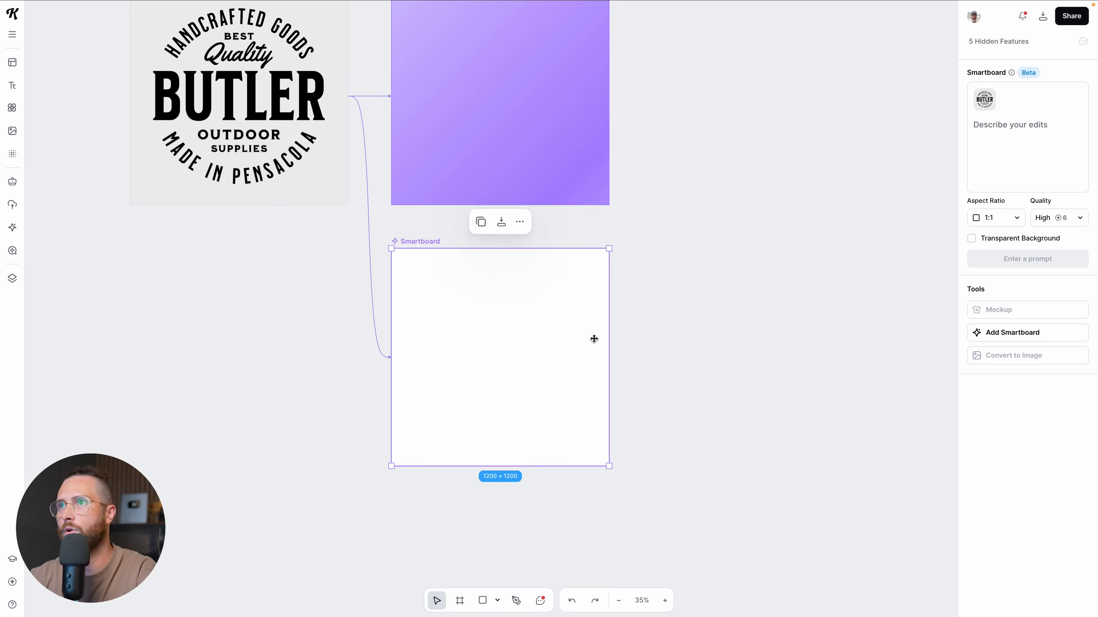
scroll(594, 339, "up", 3)
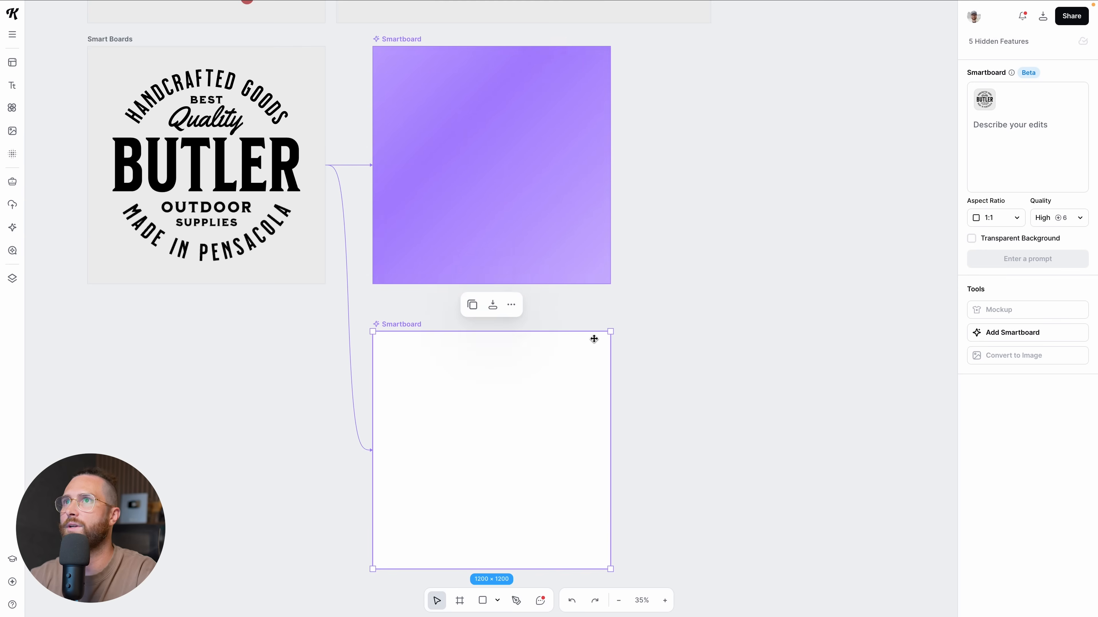
Step: Prompt the second smartboard with "mock this up on a hat as a patch design of someone wearing the hat outside, hat is dark brown"
left_click(1004, 144)
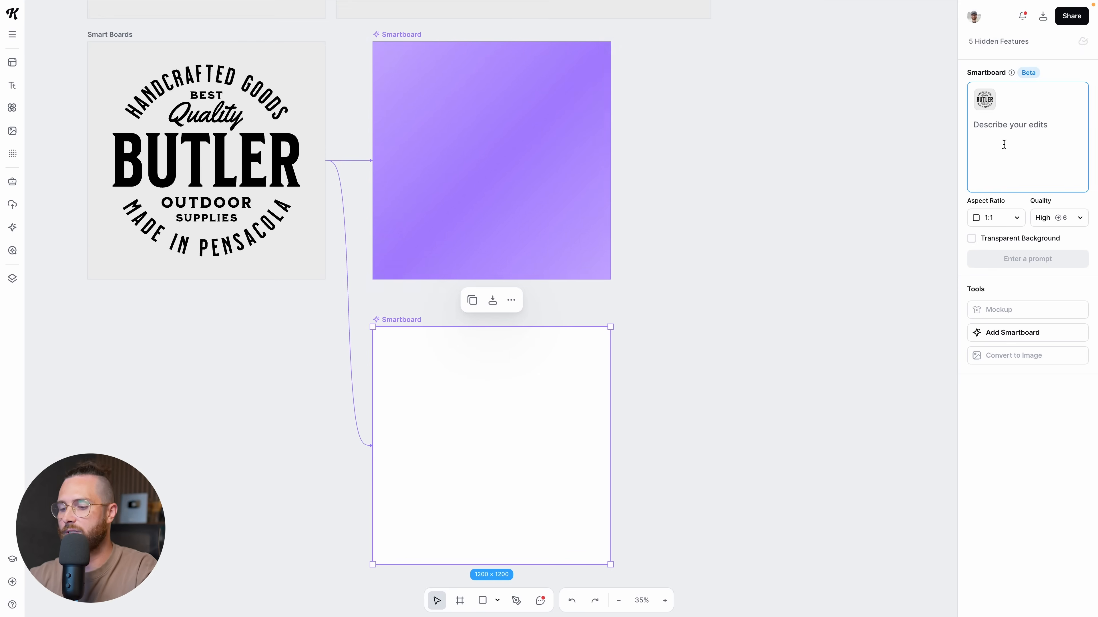
type("mock this u")
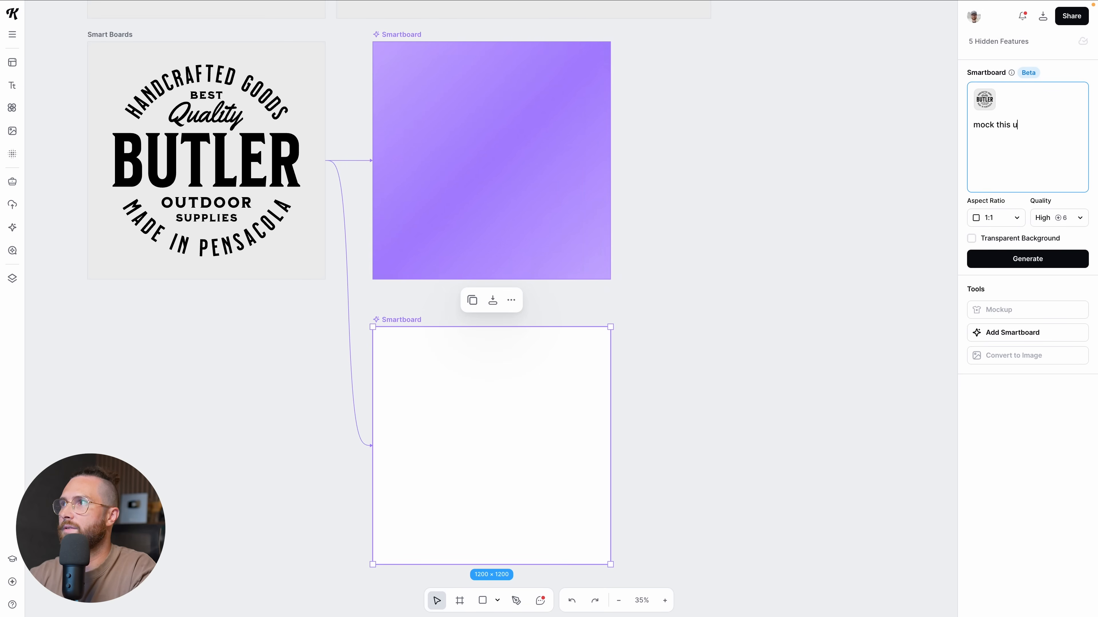
type("p on a ha")
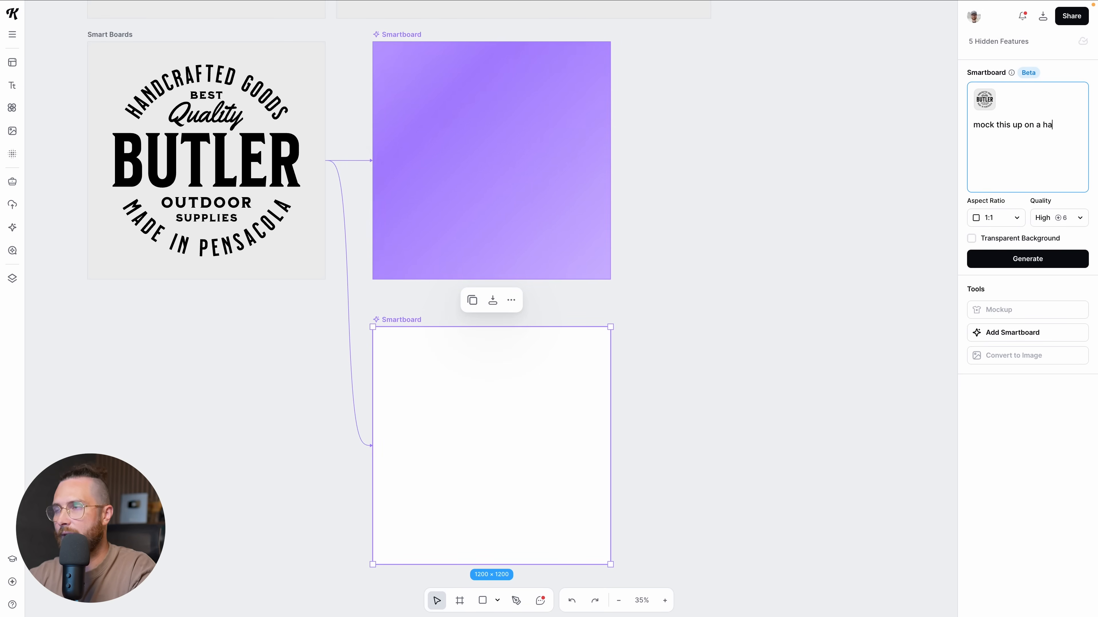
type("t as a patch ")
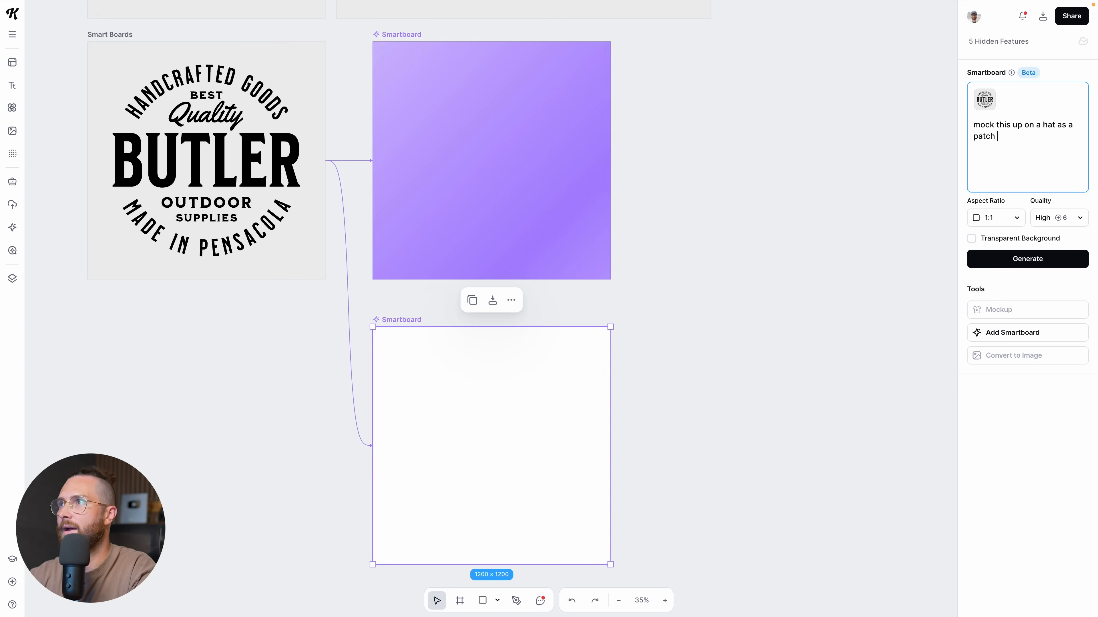
type("design of someone wearing the ha")
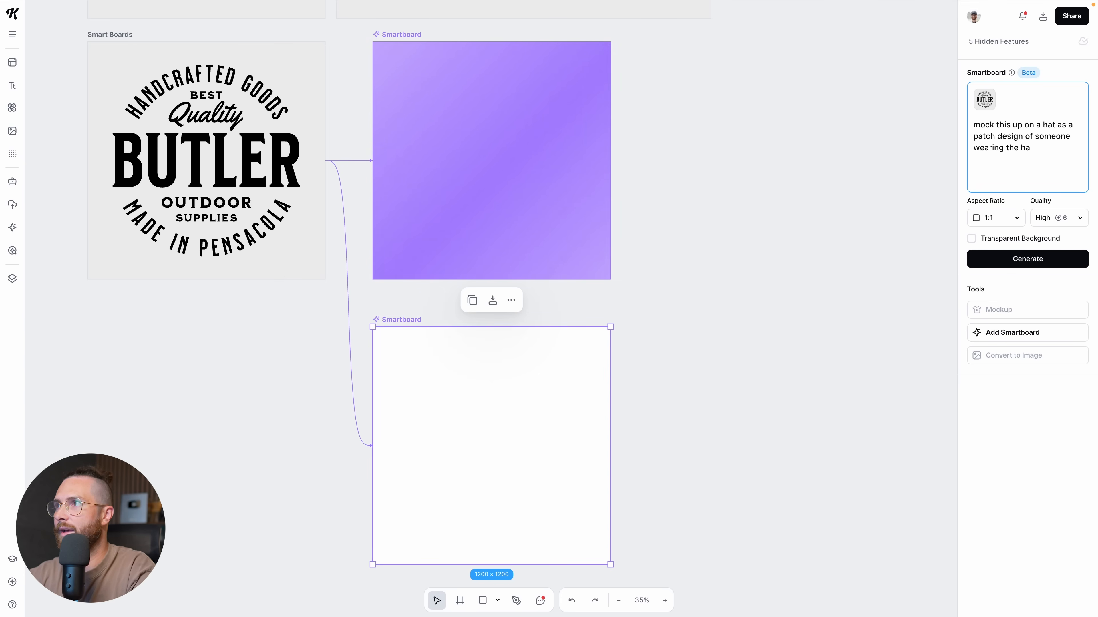
type("t outside, hat is dark brown ")
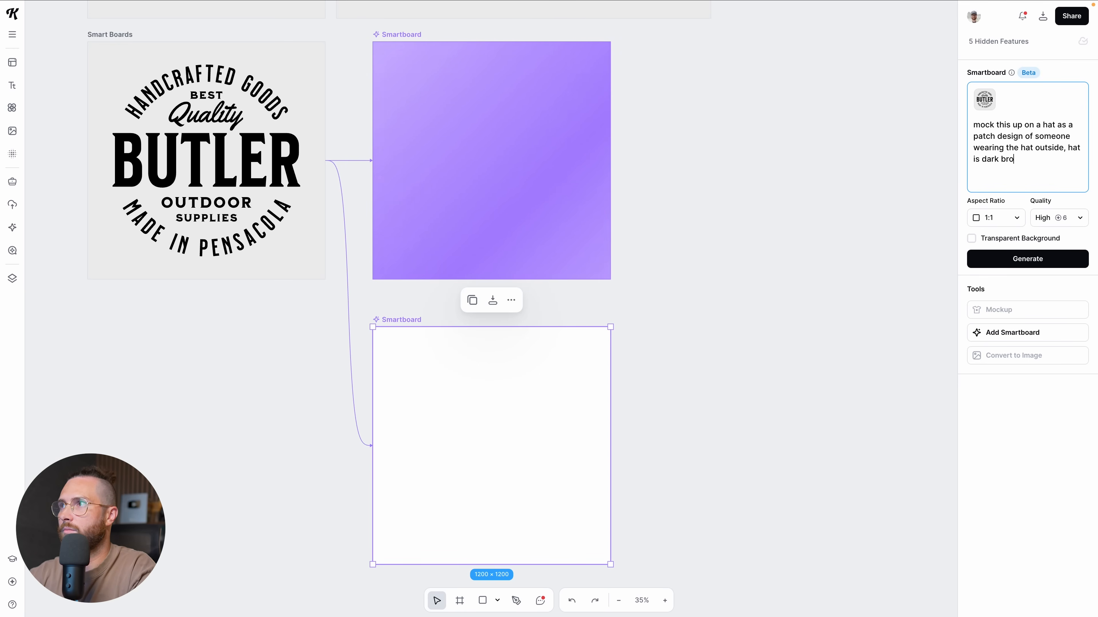
Step: Extend the prompt with "color, and the stitching should be light brown, and the brim of the hat should be the same light brown or tan" and generate
type("color, and the stic")
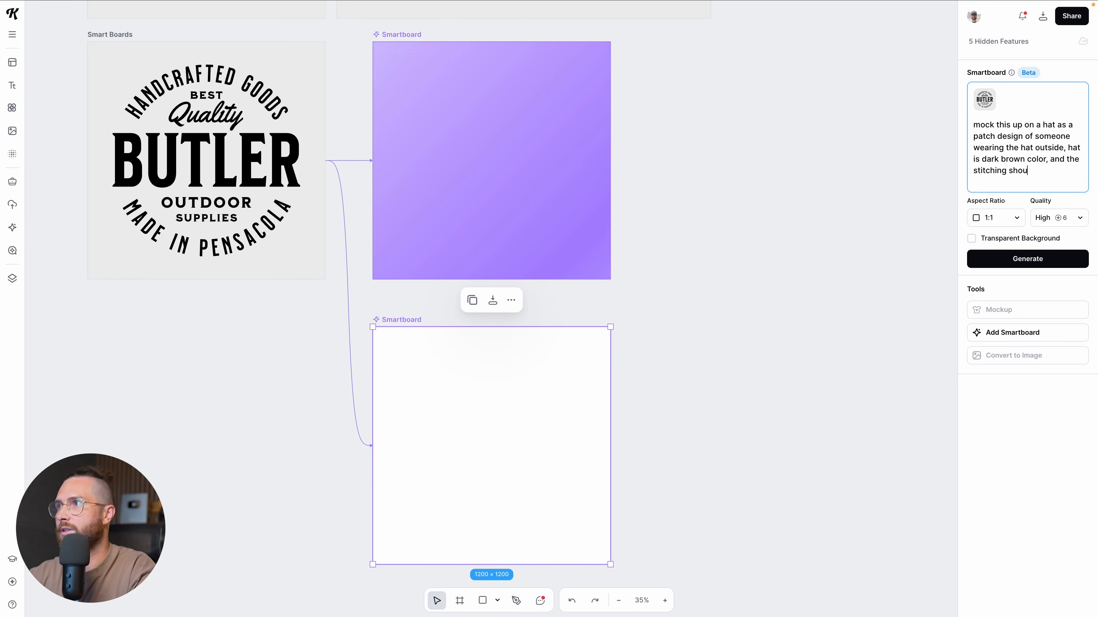
type("light brown ")
type("and the b")
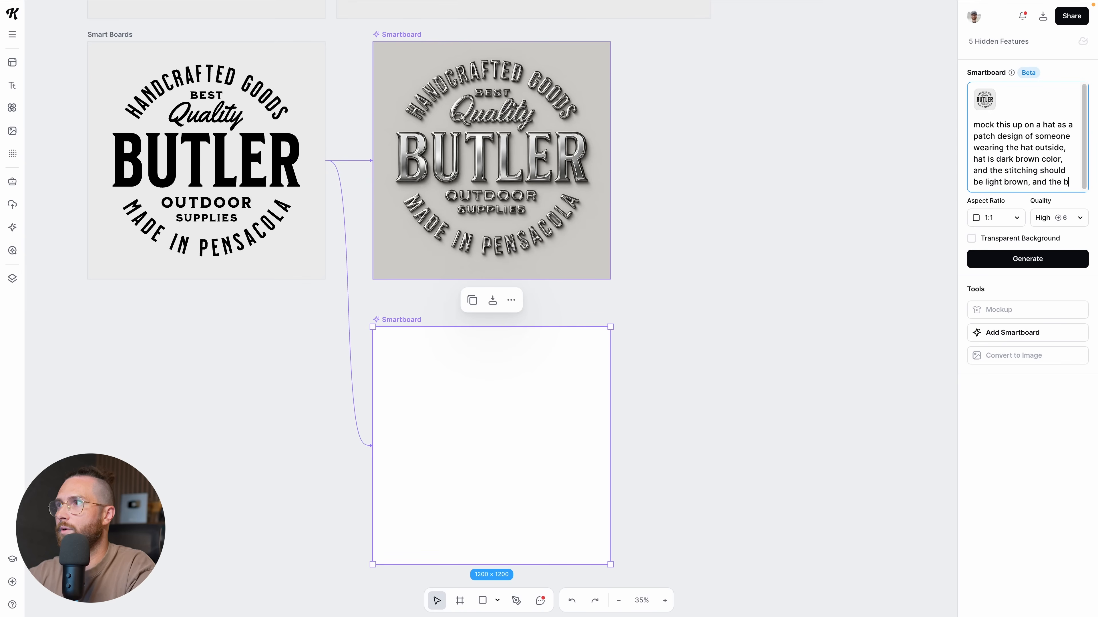
type("rim of the hat should")
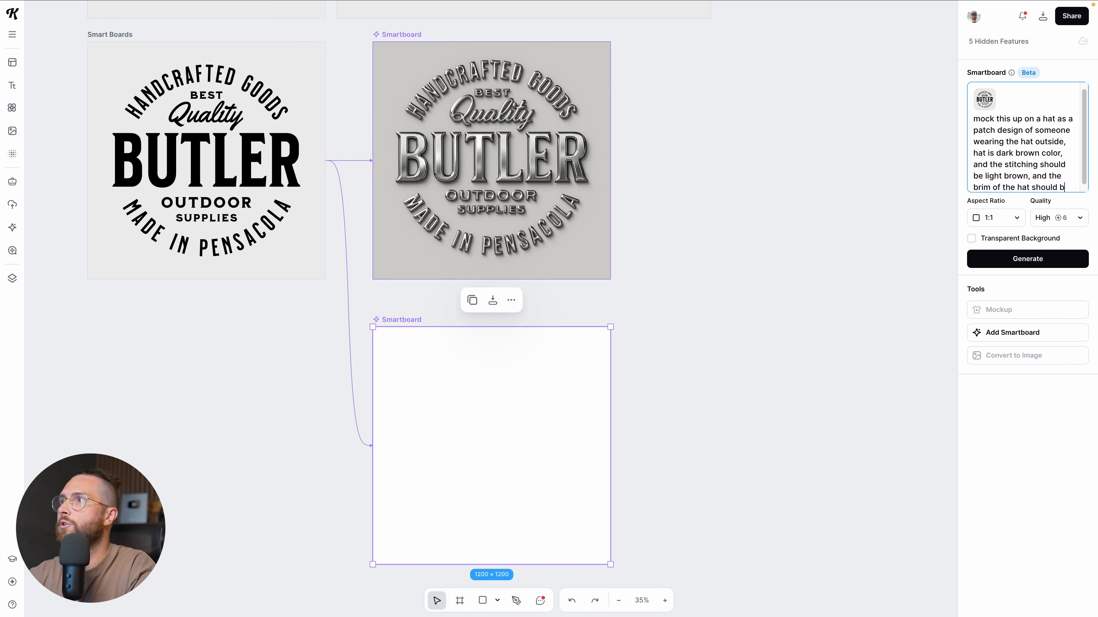
type("th")
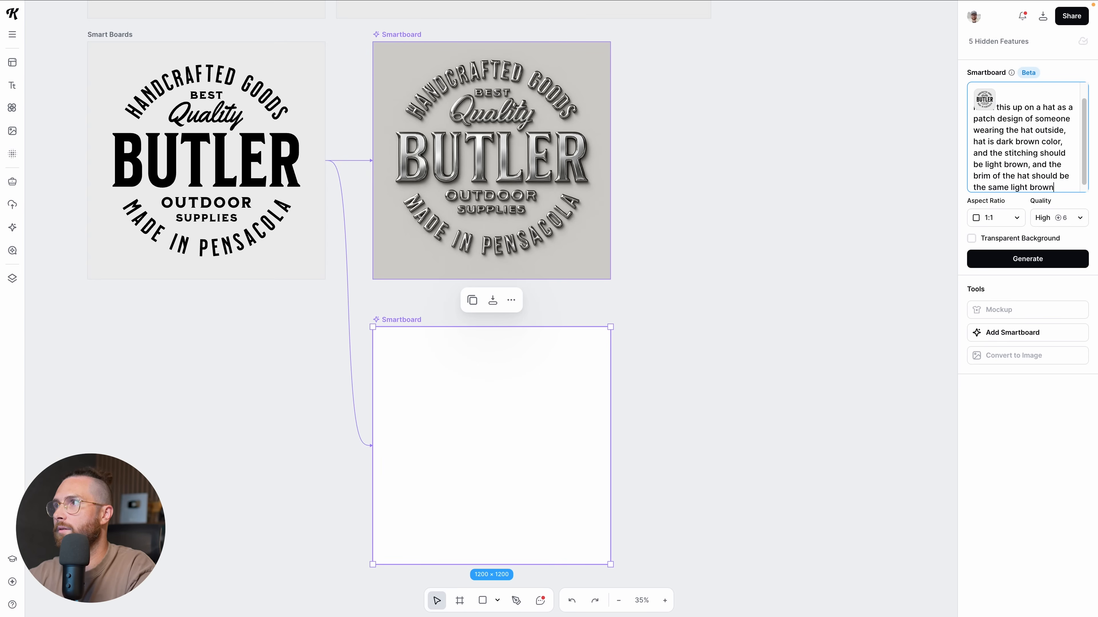
type("an")
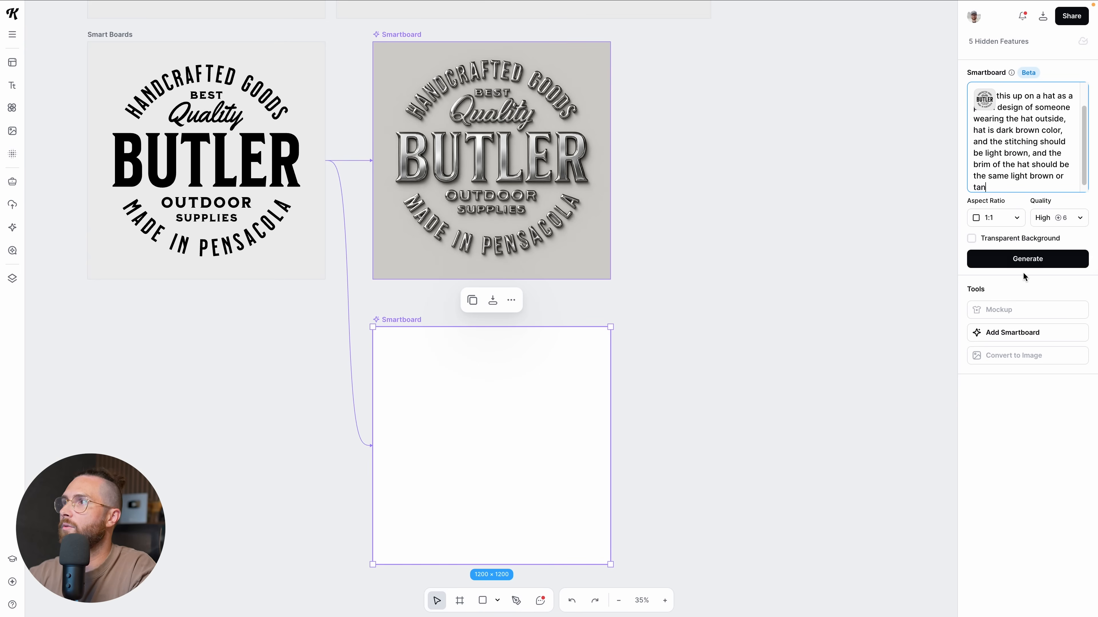
left_click(1027, 259)
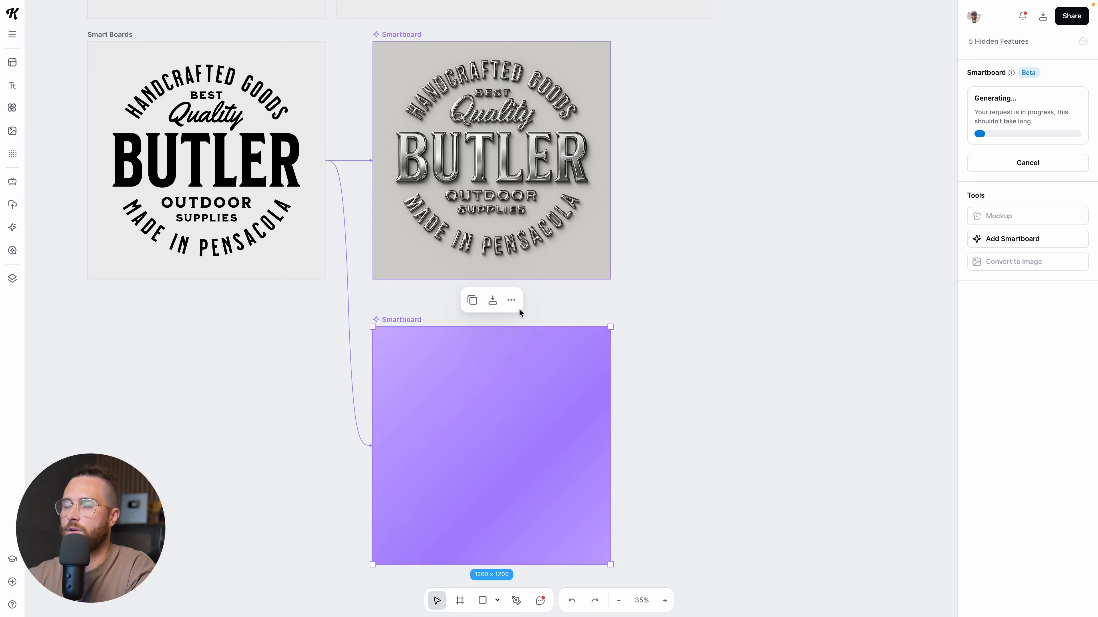
Step: Examine the chrome Butler smartboard up close, review its prompt, and compare the lettering with the original black badge
scroll(518, 260, "up", 1)
scroll(521, 189, "up", 3)
scroll(521, 189, "up", 1)
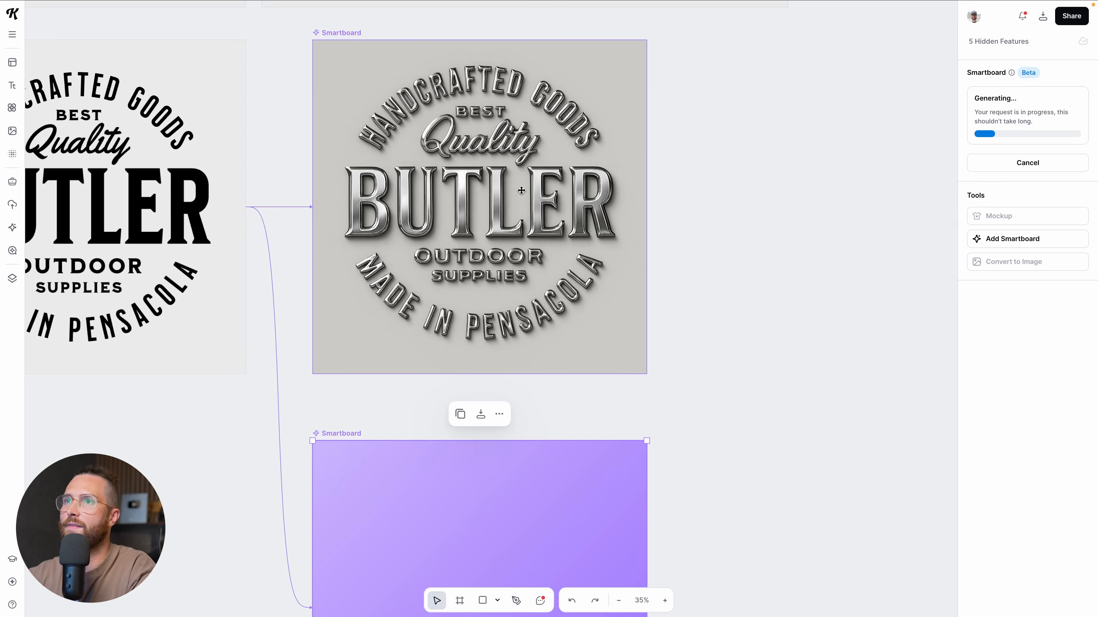
scroll(524, 254, "up", 3)
scroll(524, 254, "up", 1)
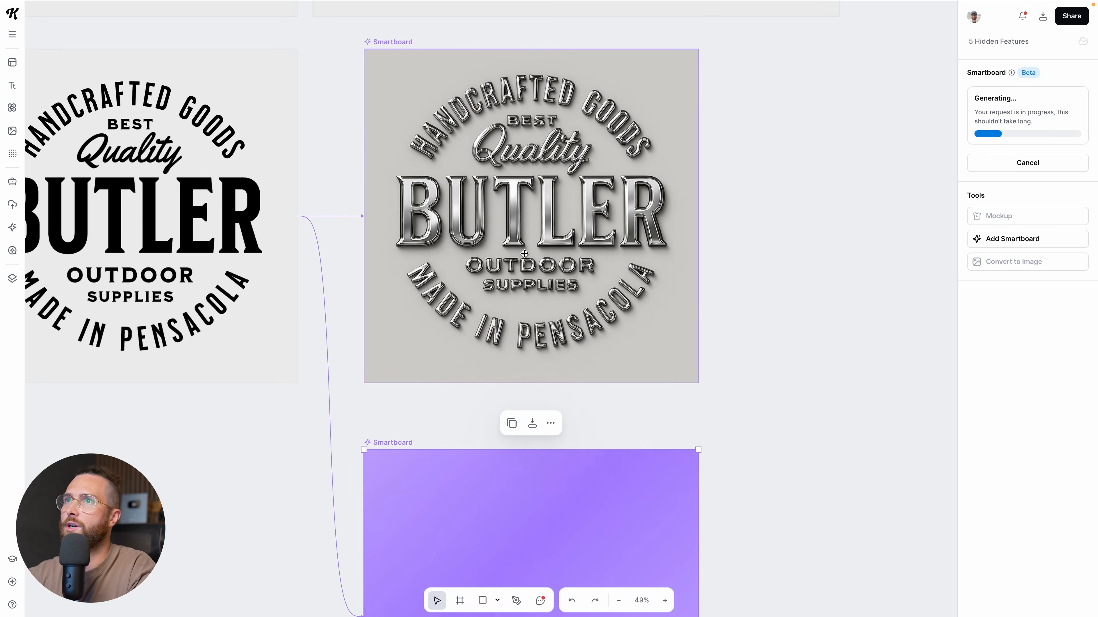
left_click(390, 46)
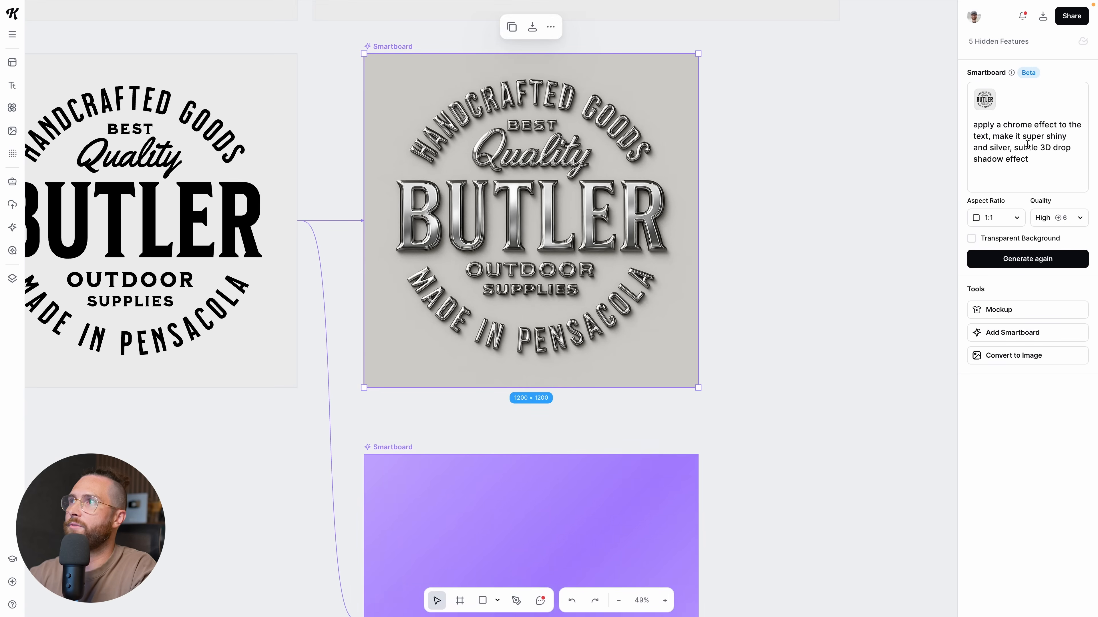
scroll(665, 261, "left", 2)
scroll(666, 261, "left", 1)
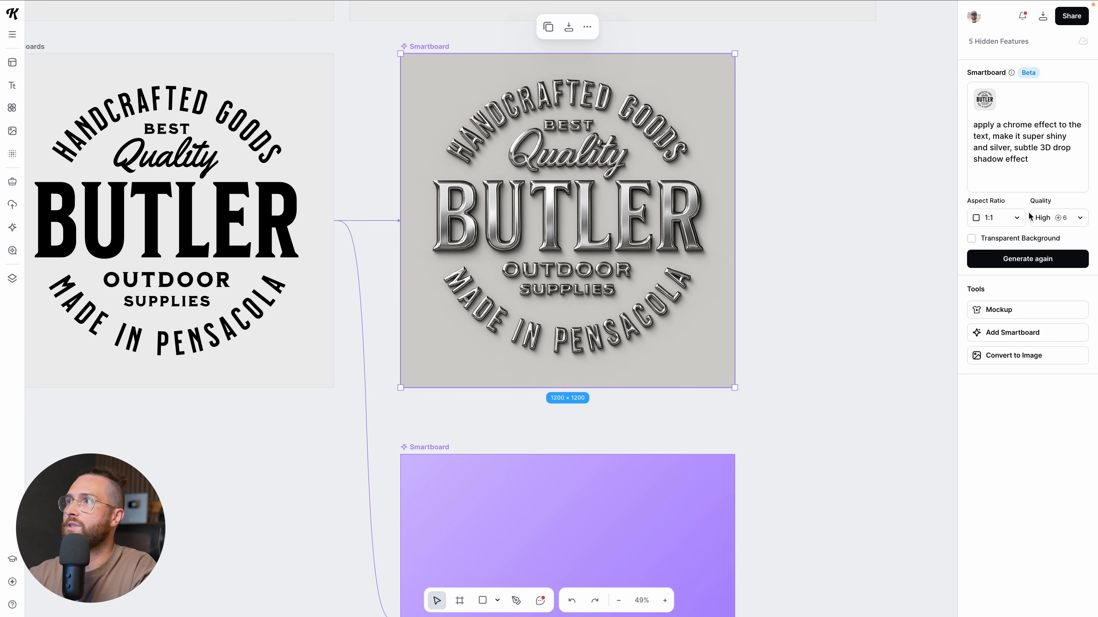
left_click_drag(1036, 164, 972, 123)
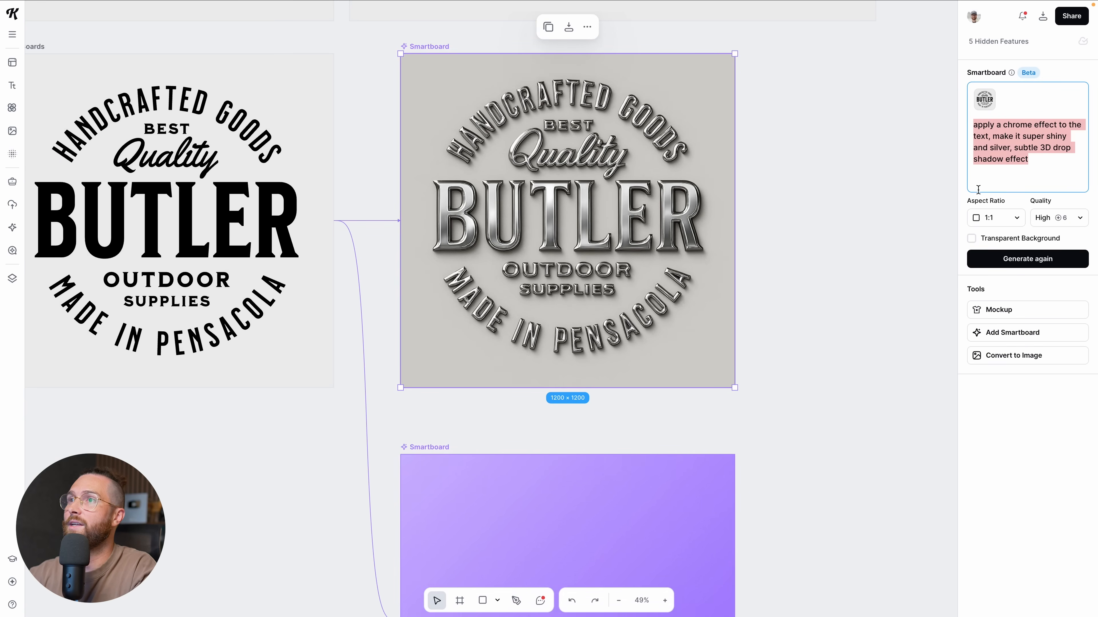
scroll(765, 279, "left", 2)
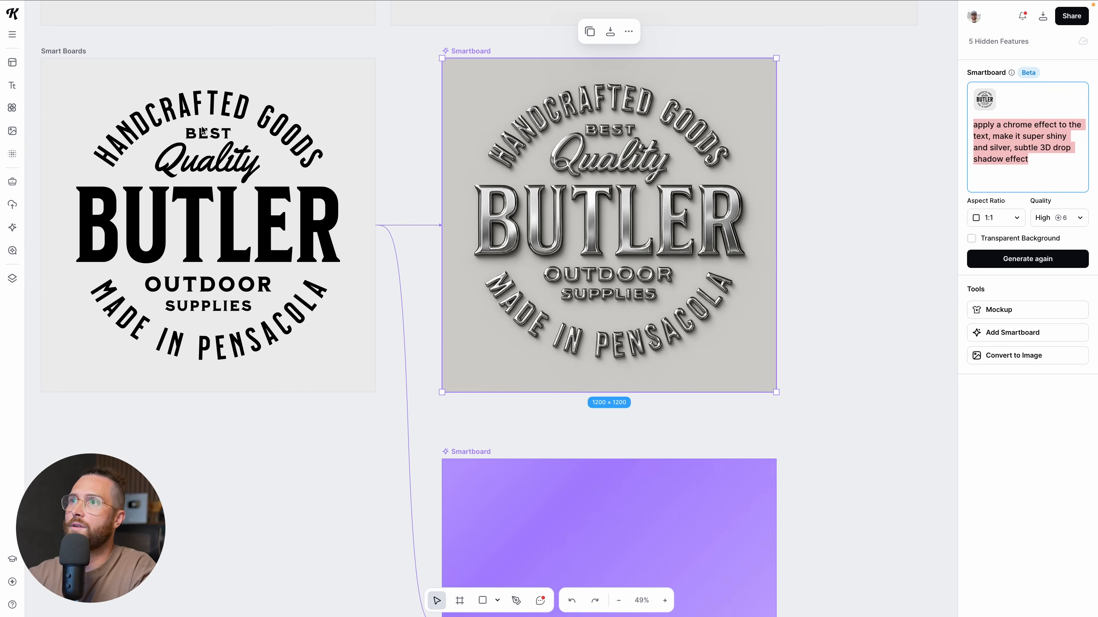
scroll(575, 196, "up", 5)
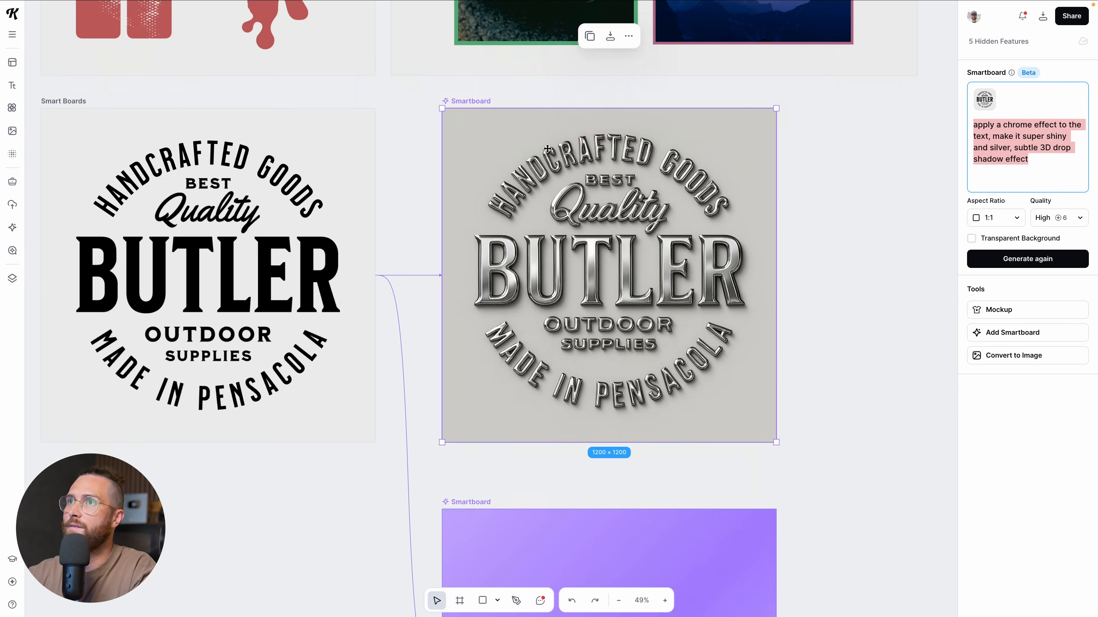
scroll(576, 197, "down", 3)
left_click(794, 244)
scroll(657, 222, "up", 3)
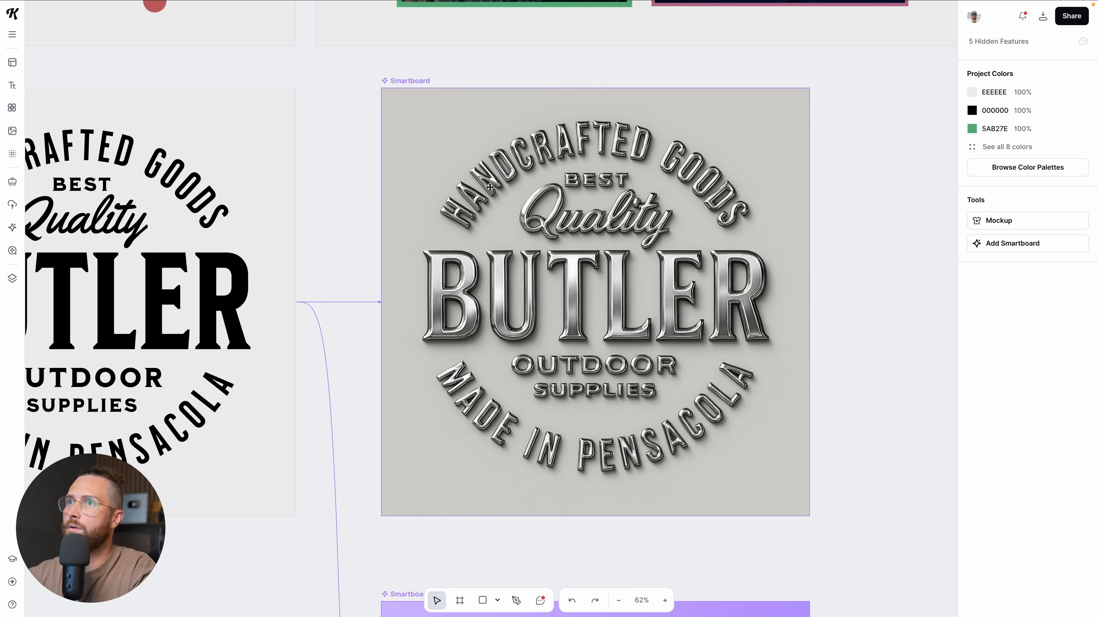
scroll(502, 315, "up", 2)
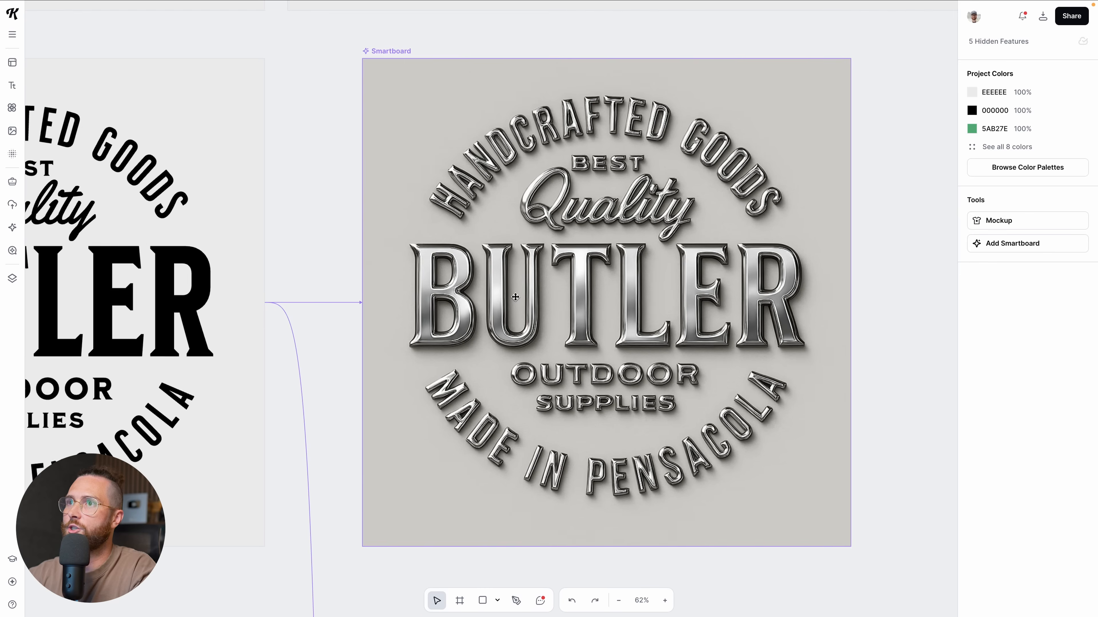
Step: Convert the chrome Butler smartboard to a standalone image beside it
scroll(635, 381, "down", 4)
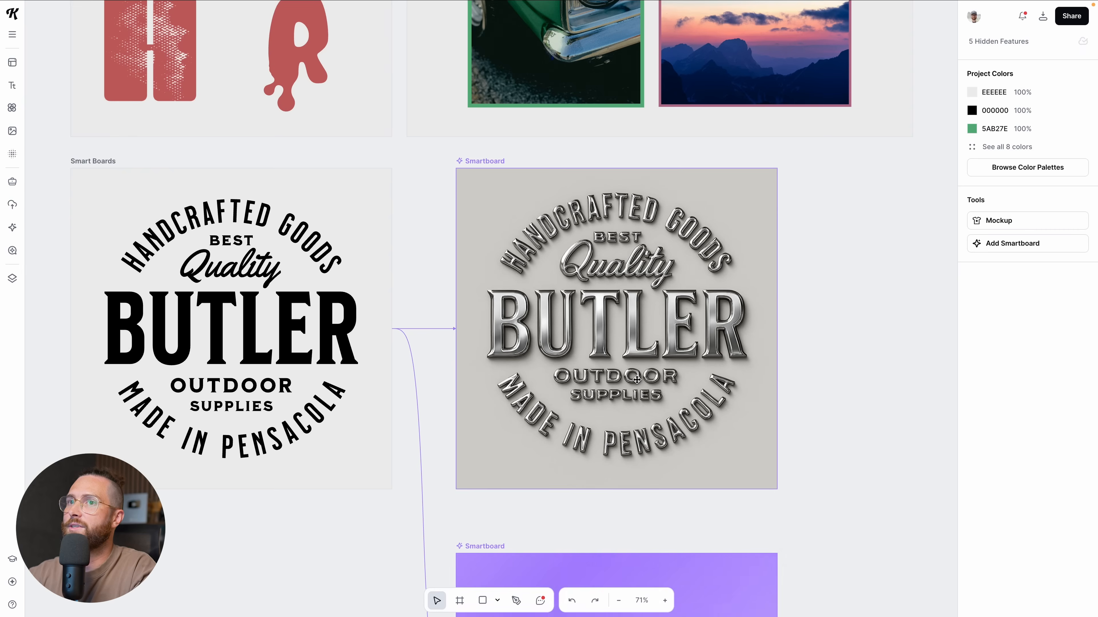
scroll(607, 427, "right", 3)
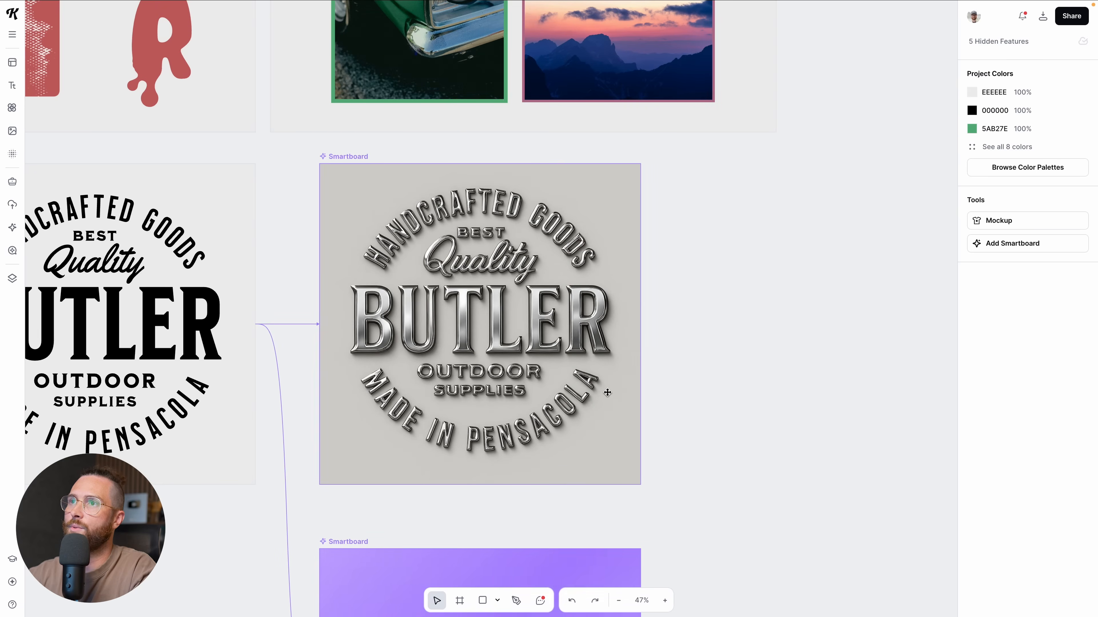
scroll(601, 394, "down", 2)
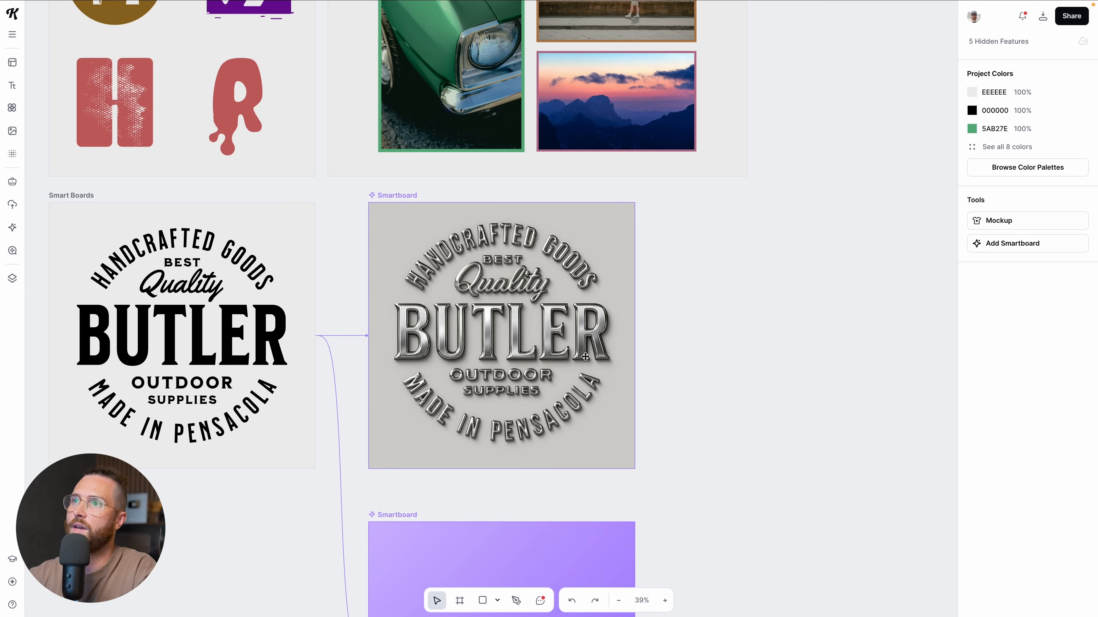
left_click(602, 370)
left_click(735, 336)
left_click(401, 196)
left_click(1037, 355)
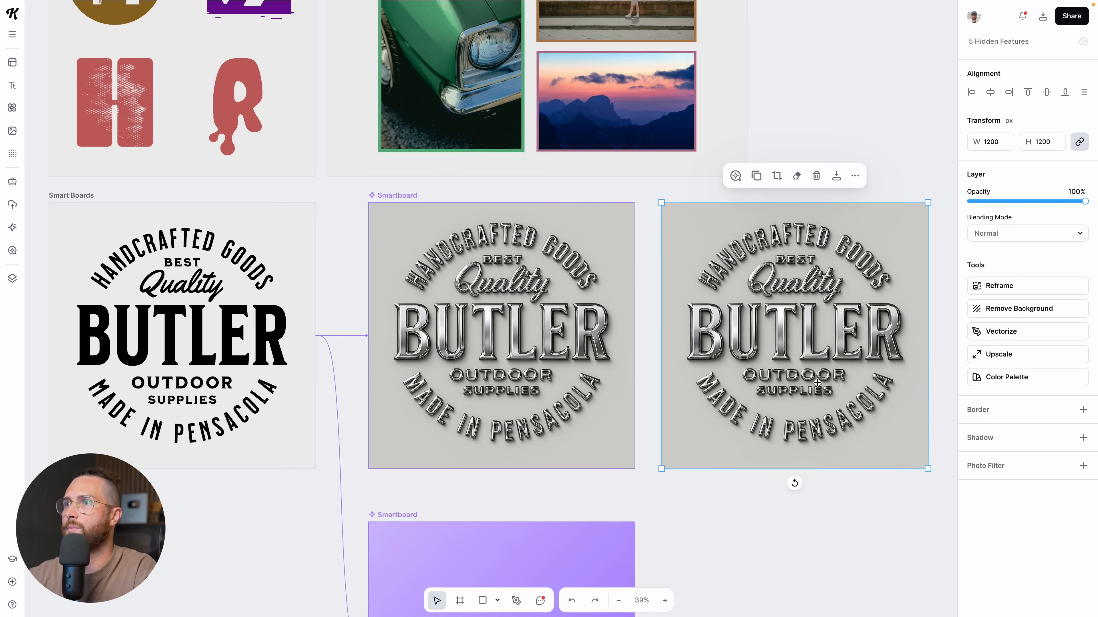
Step: Remove the background from the standalone chrome Butler image and delete that image
left_click(1019, 308)
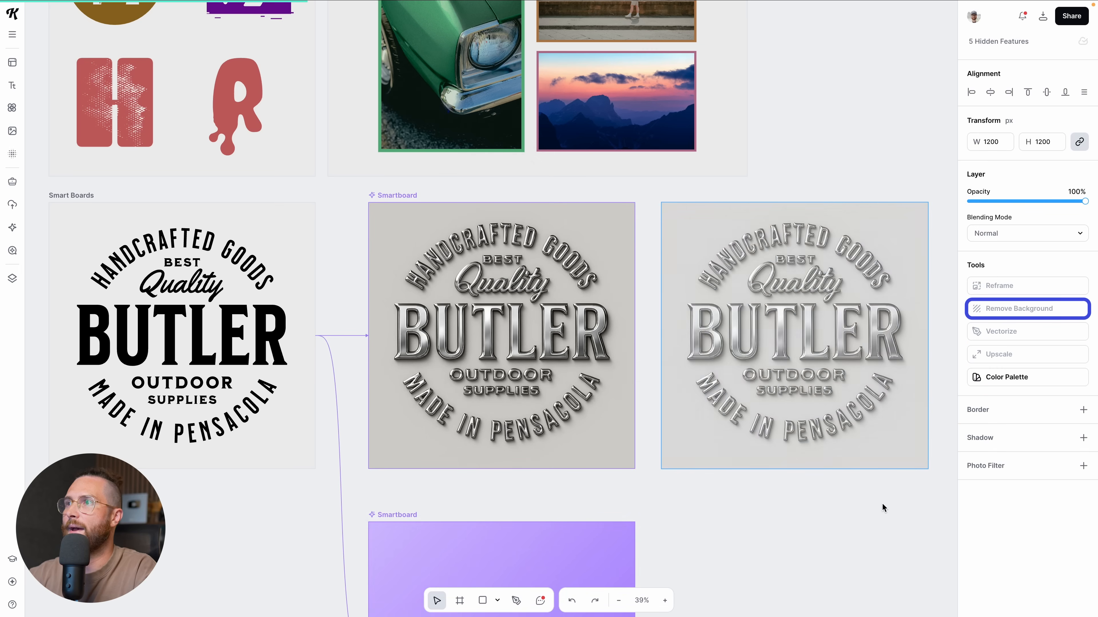
left_click(882, 504)
left_click(844, 354)
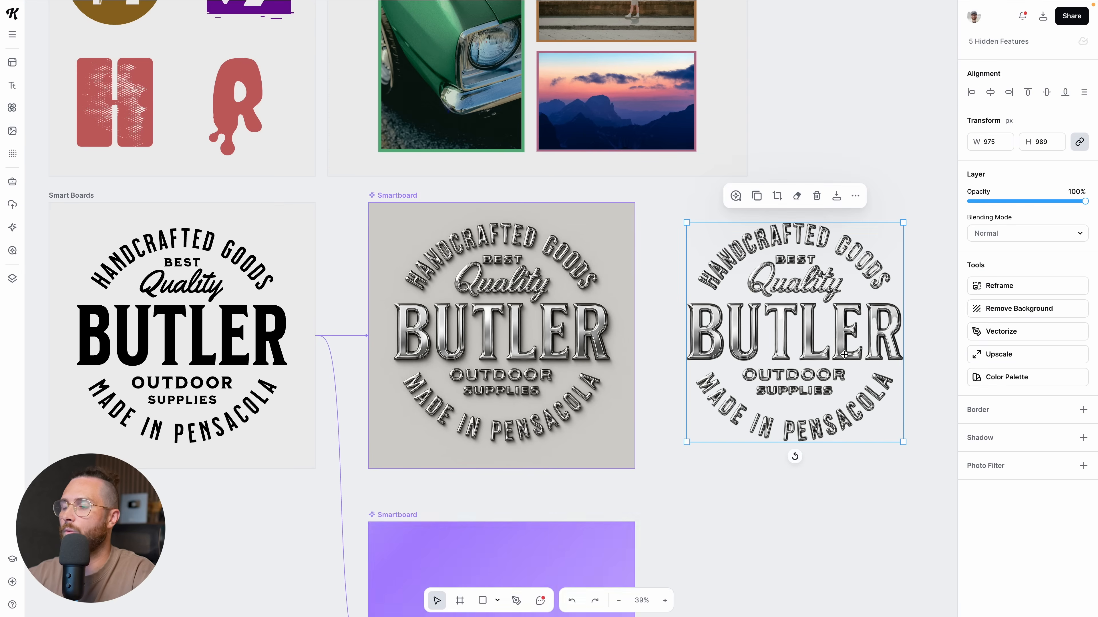
key("Delete")
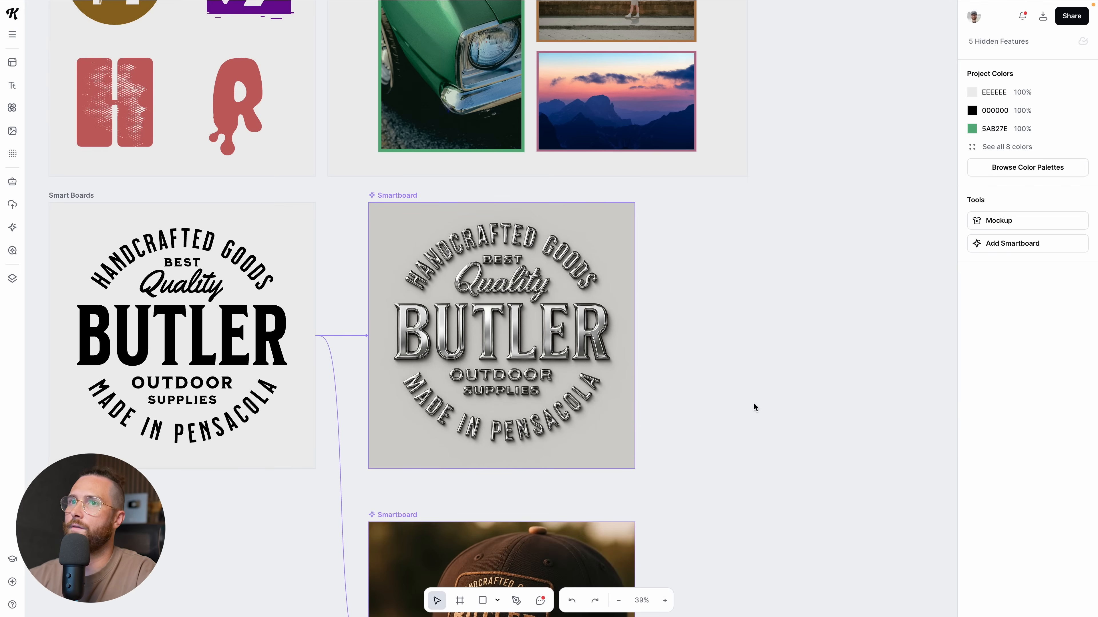
Step: Examine the generated hat mockup up close and review its prompt against the hat, stitching and brim colors
scroll(713, 397, "down", 1)
scroll(648, 334, "down", 4)
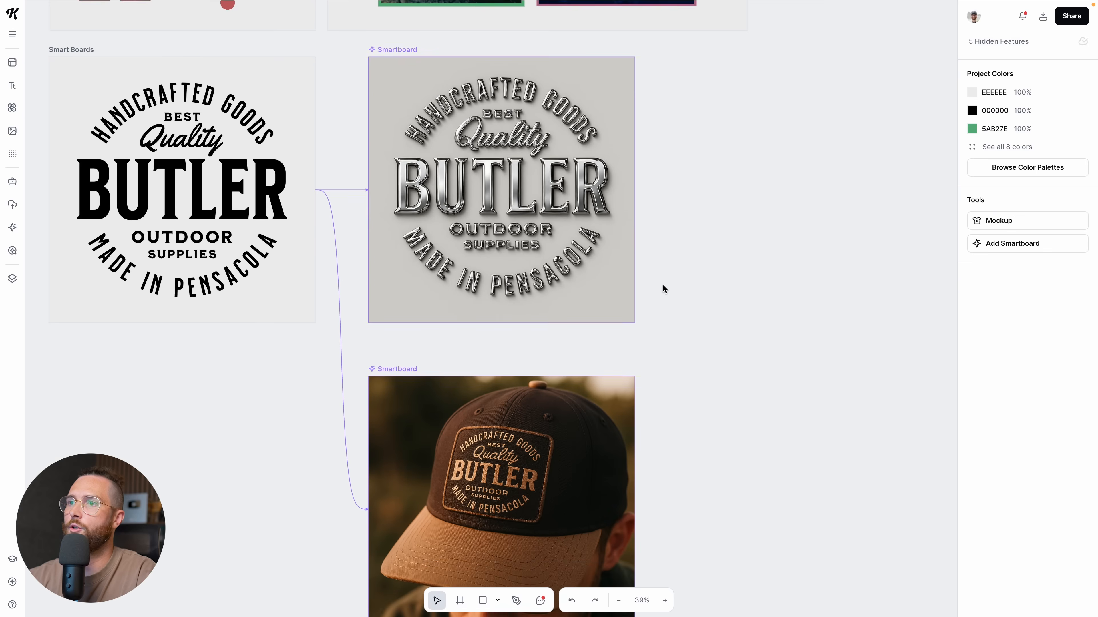
scroll(664, 289, "down", 1)
scroll(654, 424, "left", 2)
scroll(647, 426, "down", 1)
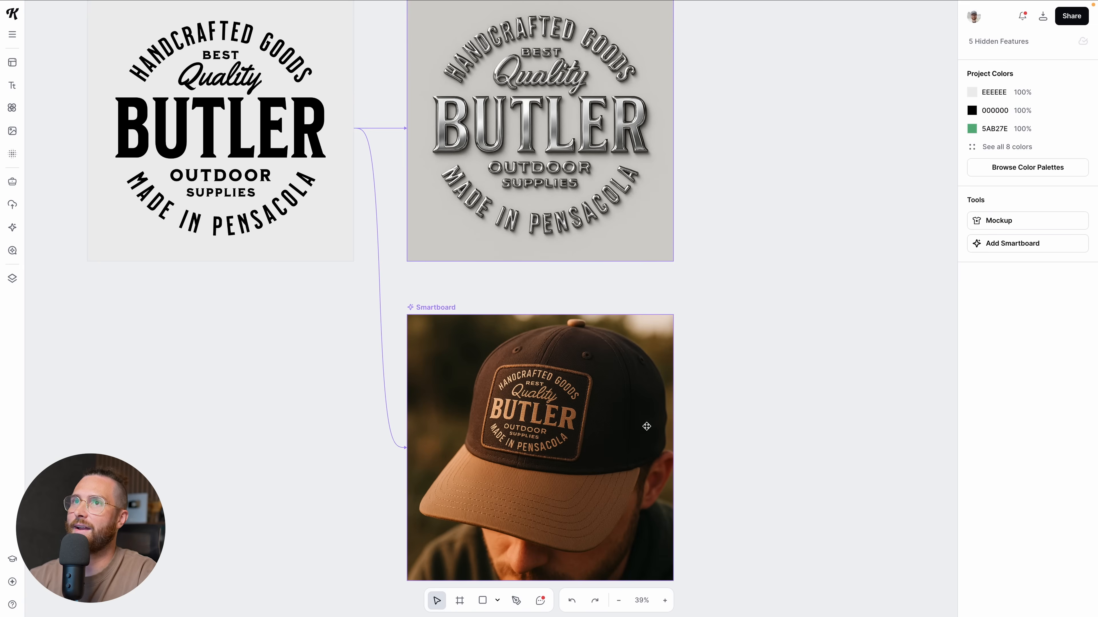
scroll(606, 415, "down", 2)
scroll(550, 397, "up", 3)
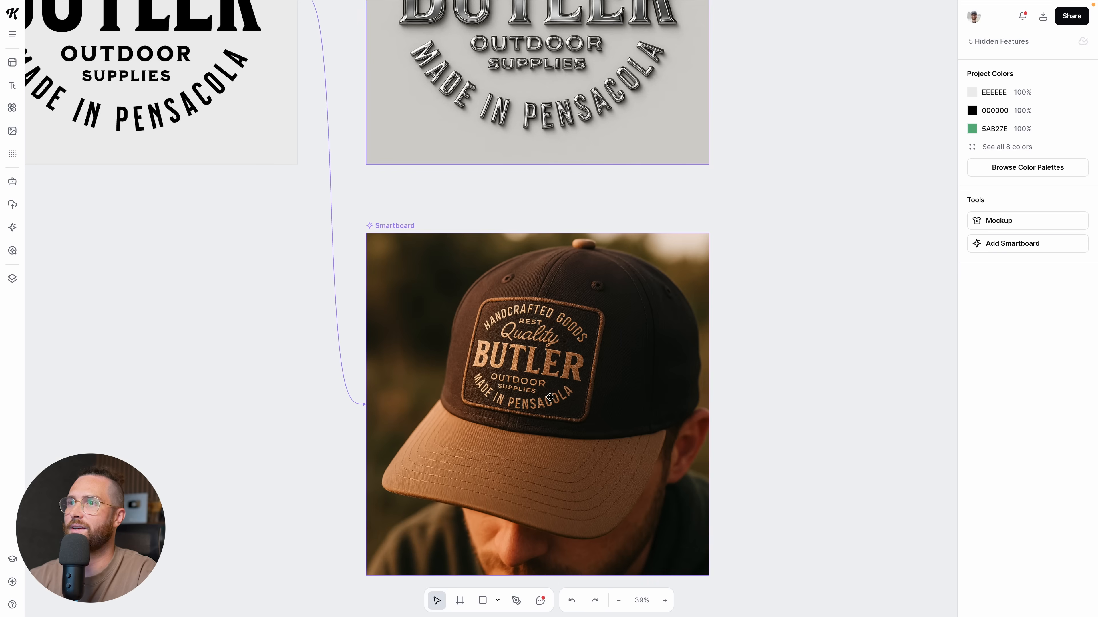
left_click(391, 225)
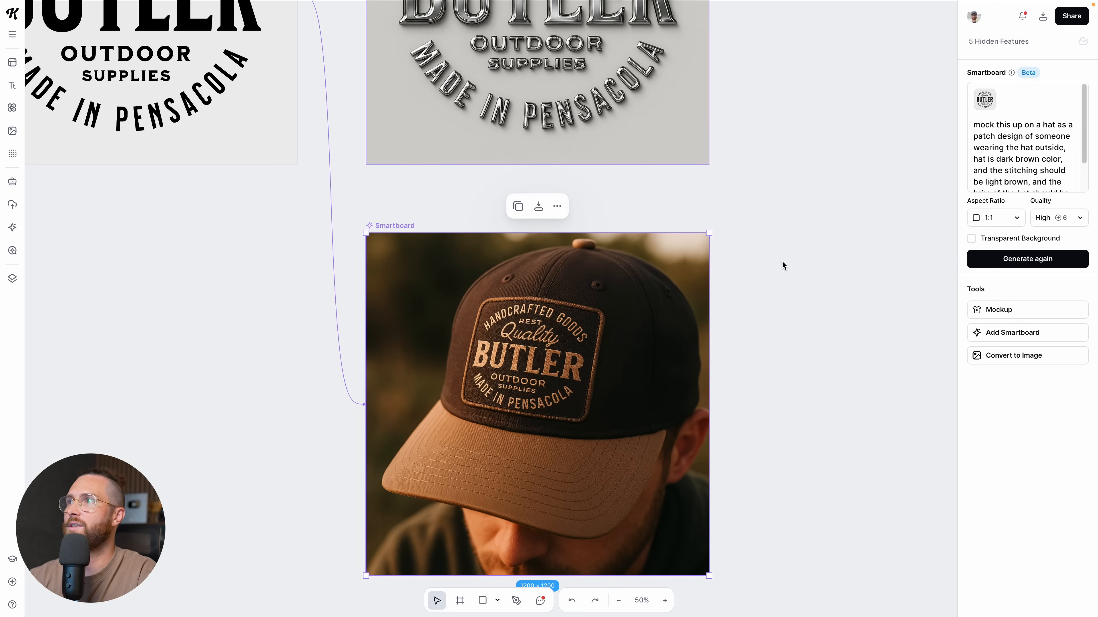
scroll(1045, 158, "down", 2)
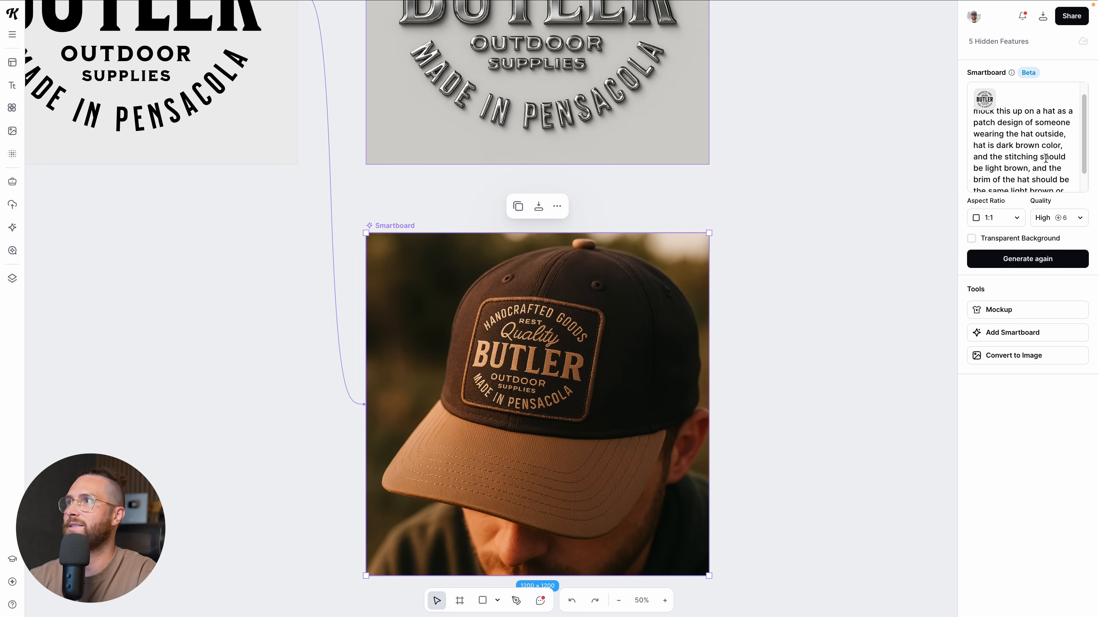
scroll(1012, 164, "down", 1)
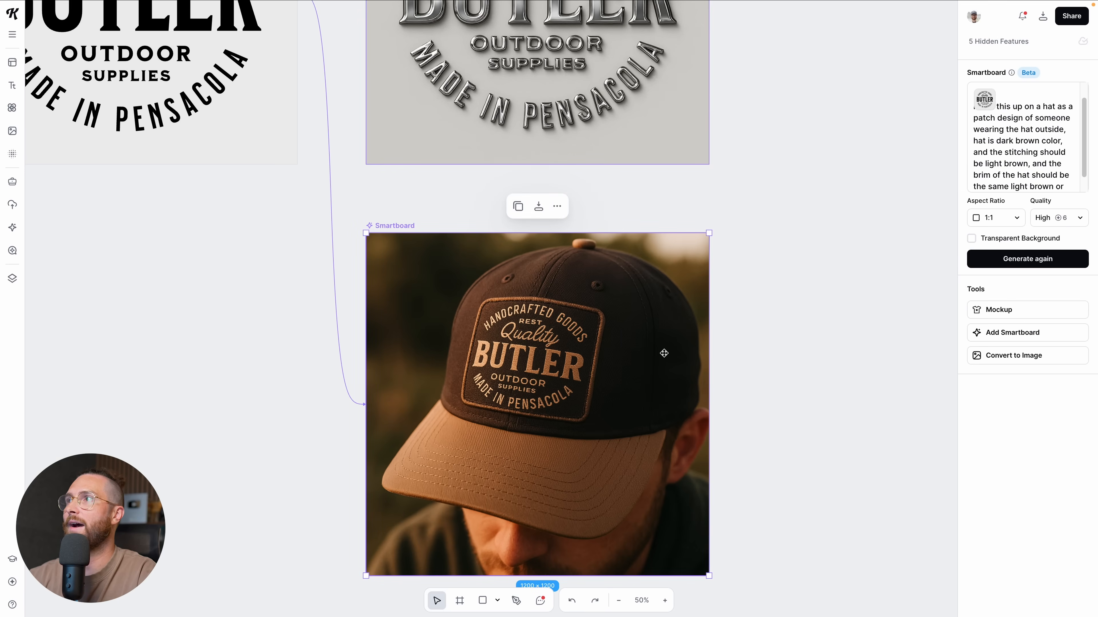
scroll(663, 353, "down", 1)
scroll(1002, 162, "down", 1)
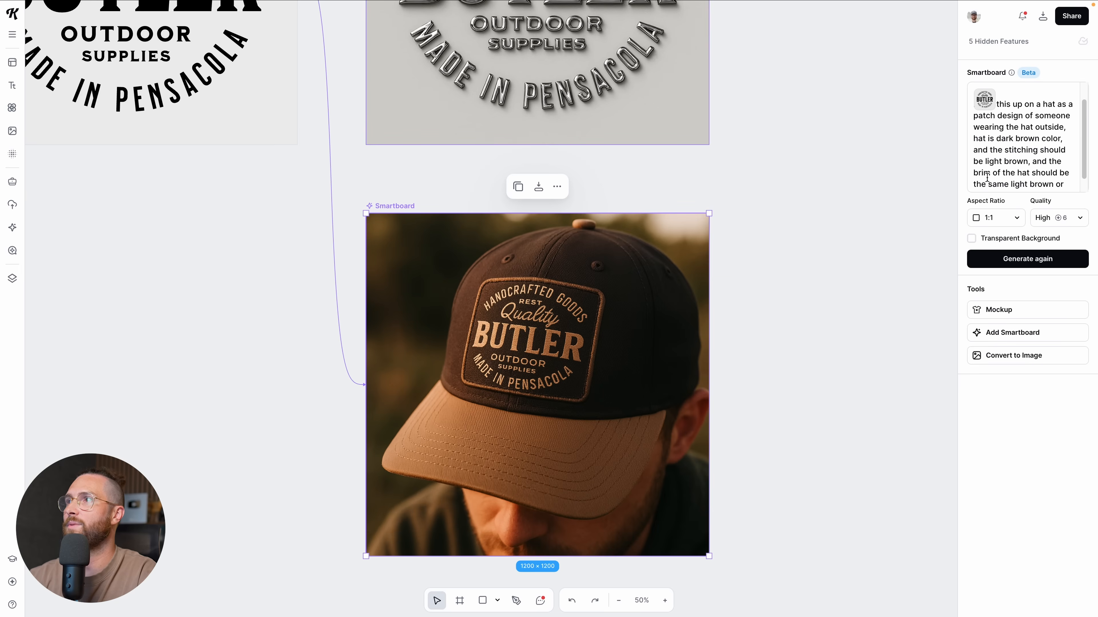
scroll(740, 339, "down", 3)
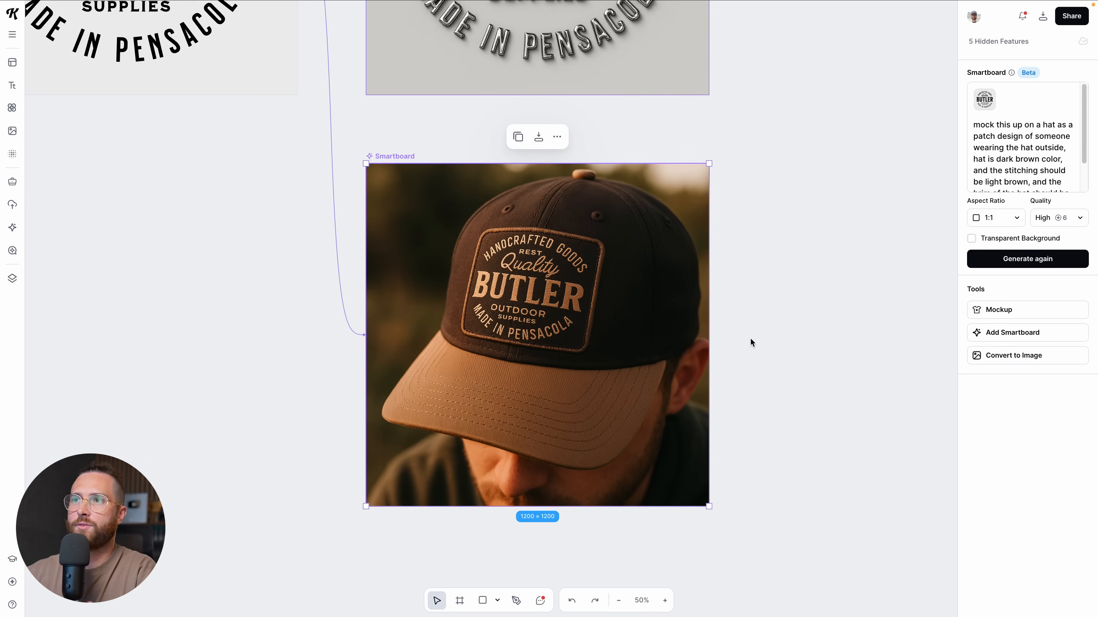
scroll(1002, 170, "down", 1)
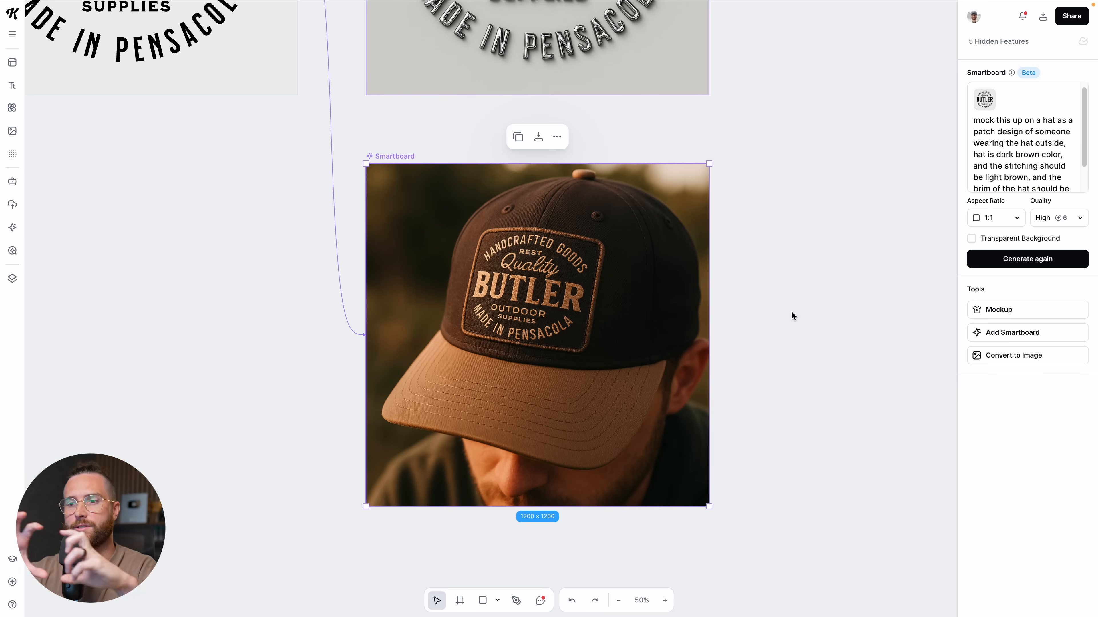
Step: Compare the original Butler badge artboard with its linked chrome and hat-mockup smartboards
left_click(718, 300)
scroll(460, 286, "up", 1)
scroll(460, 287, "up", 5)
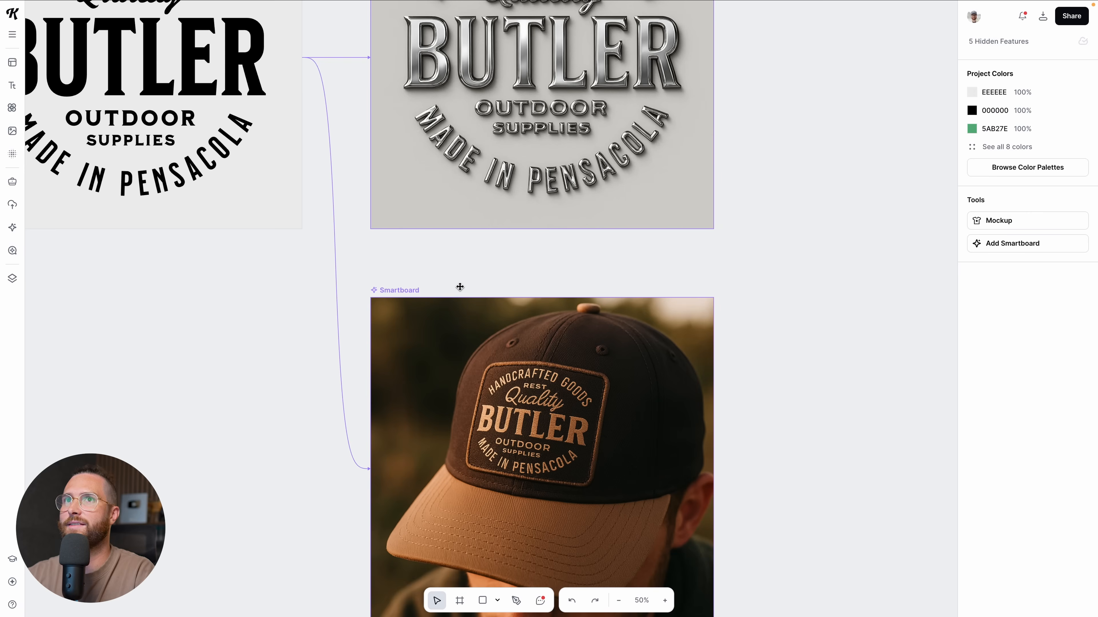
scroll(460, 287, "down", 6)
scroll(552, 325, "up", 3)
scroll(552, 325, "down", 4)
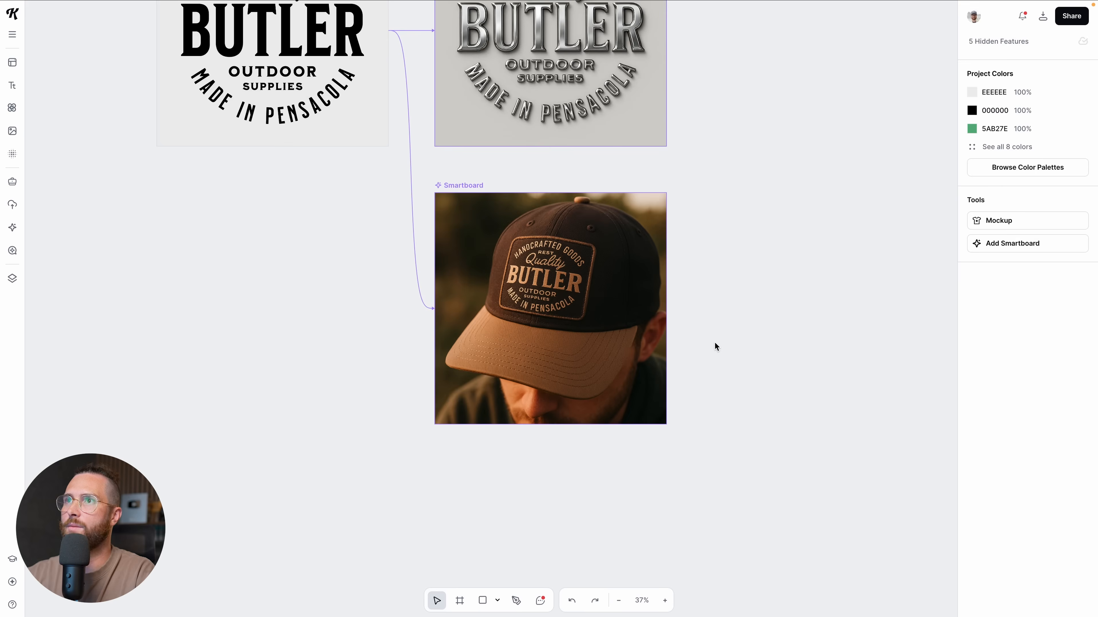
scroll(714, 344, "down", 3)
scroll(711, 314, "up", 1)
left_click(545, 255)
scroll(693, 282, "up", 1)
left_click(705, 310)
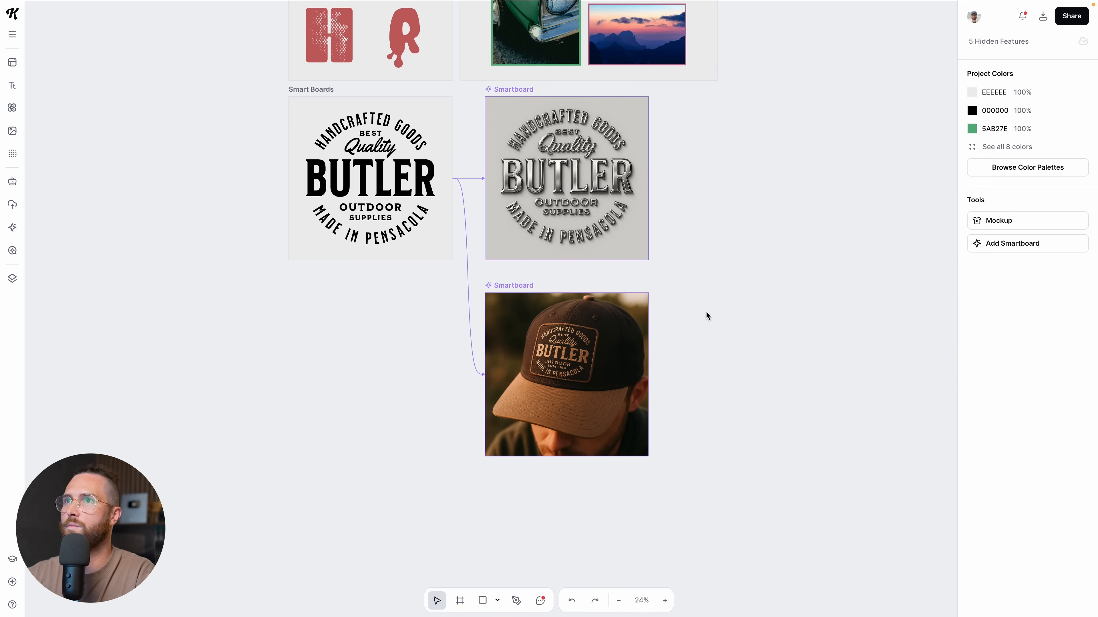
scroll(706, 311, "up", 5)
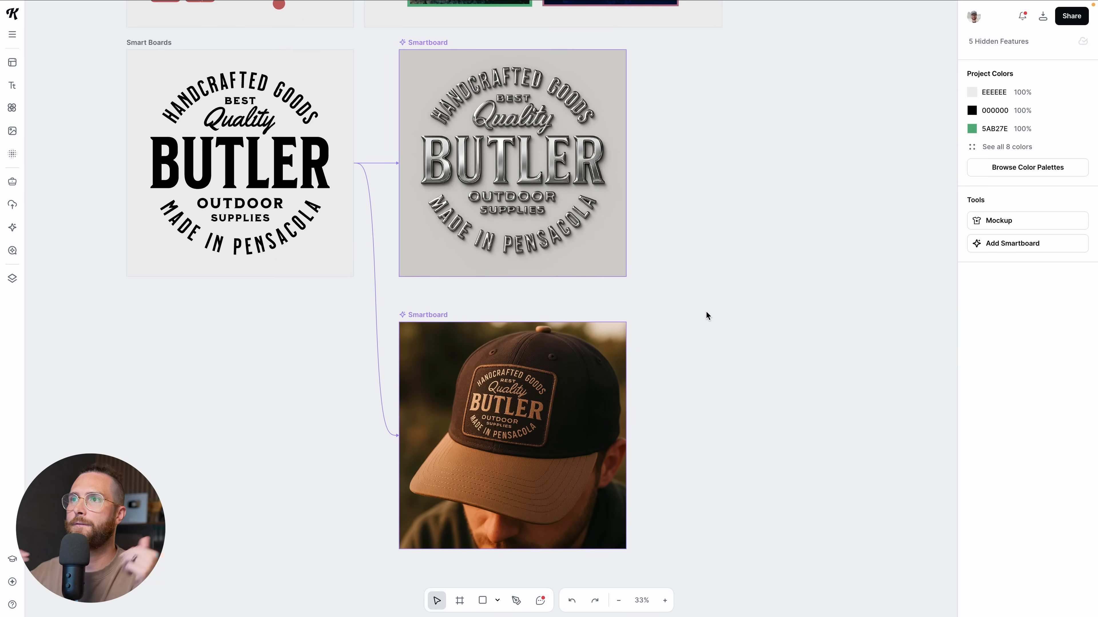